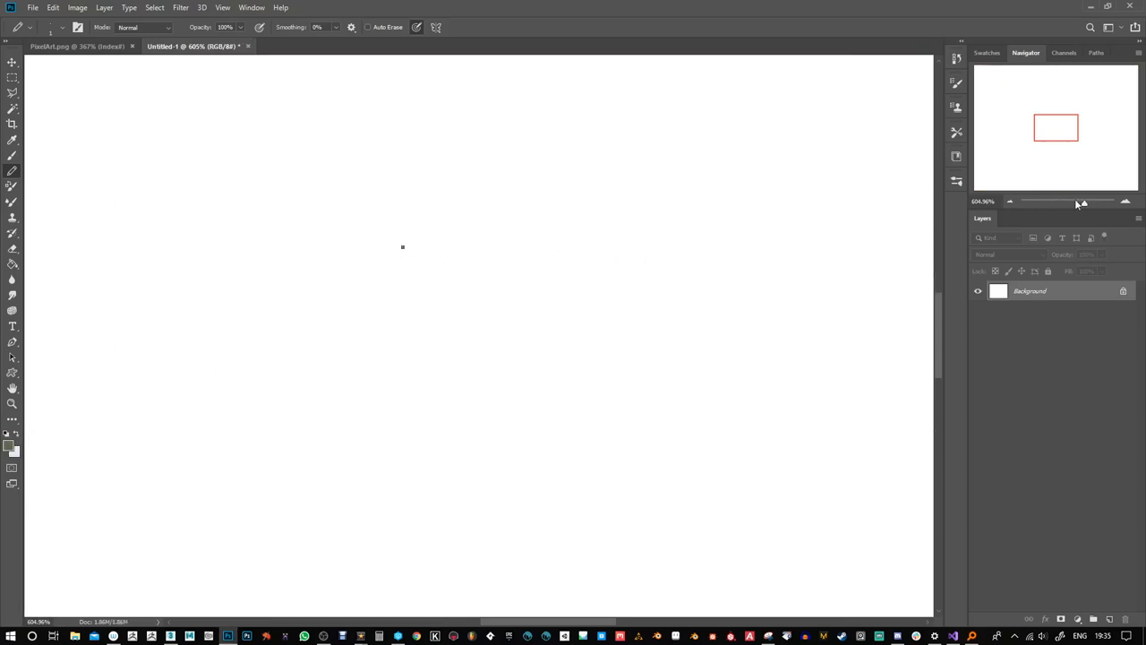
Crop the canvas to a small rectangular area in its upper-left part and fit it to the view
{"action": "left_click_drag", "start_coordinate": [1079, 201], "coordinate": [1062, 181]}
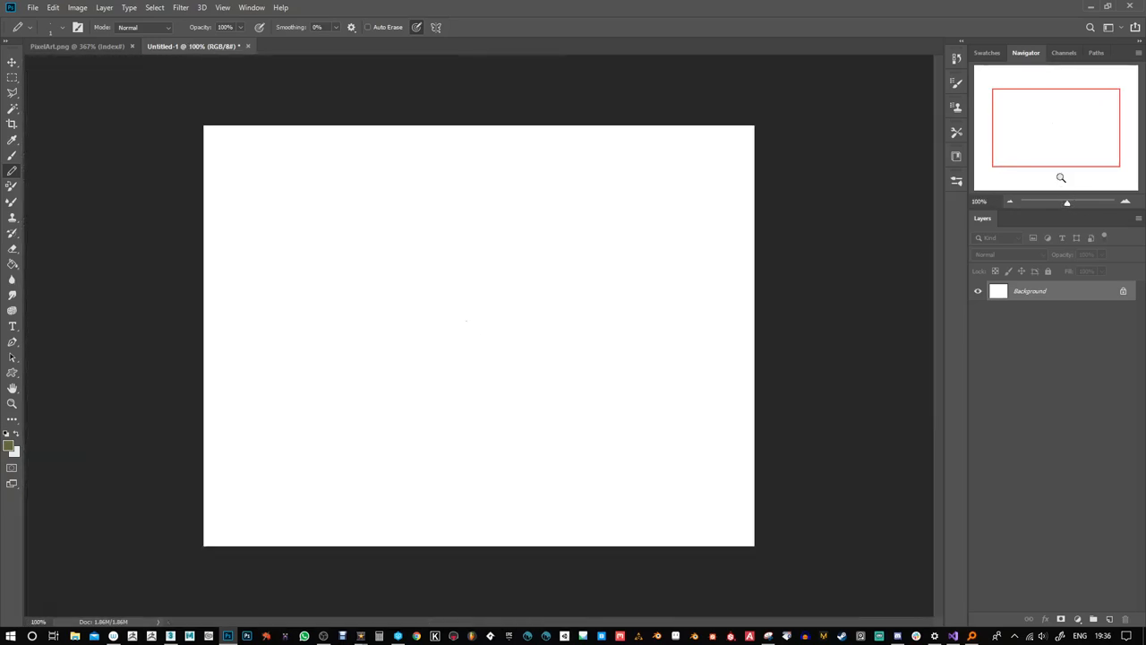
{"action": "left_click", "coordinate": [12, 78]}
{"action": "left_click_drag", "start_coordinate": [220, 135], "coordinate": [411, 262]}
{"action": "key", "text": "alt+i"}
{"action": "key", "text": "p"}
{"action": "key", "text": "ctrl+plus"}
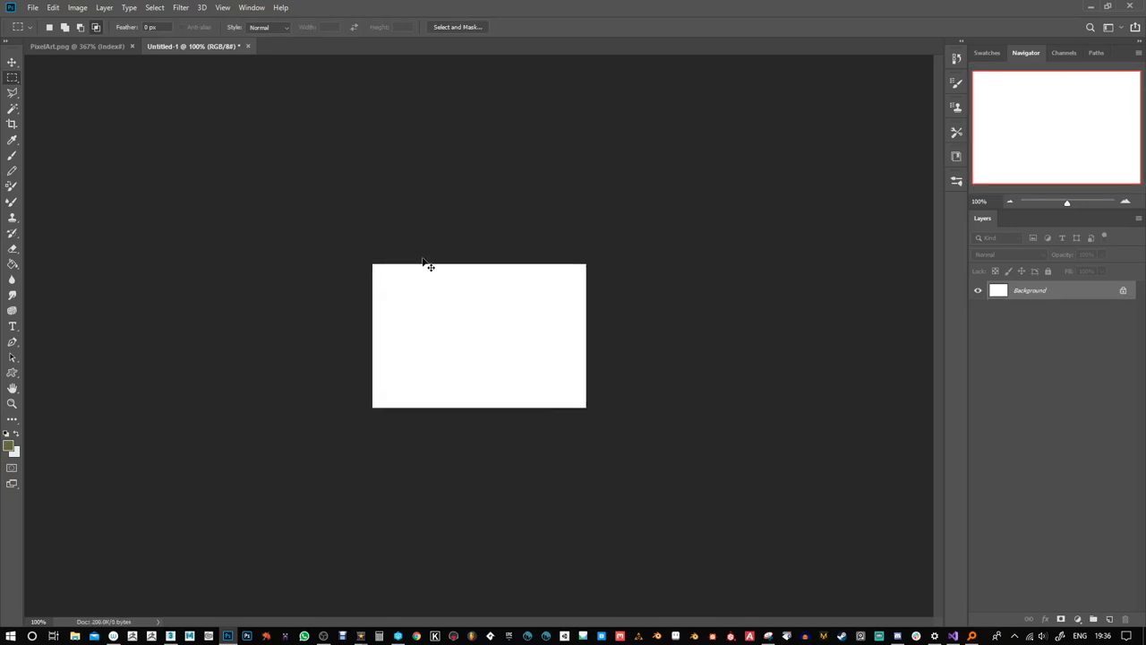
{"action": "key", "text": "ctrl+0"}
Test the Pencil with scribbles on the blank canvas and undo them
{"action": "key", "text": "b"}
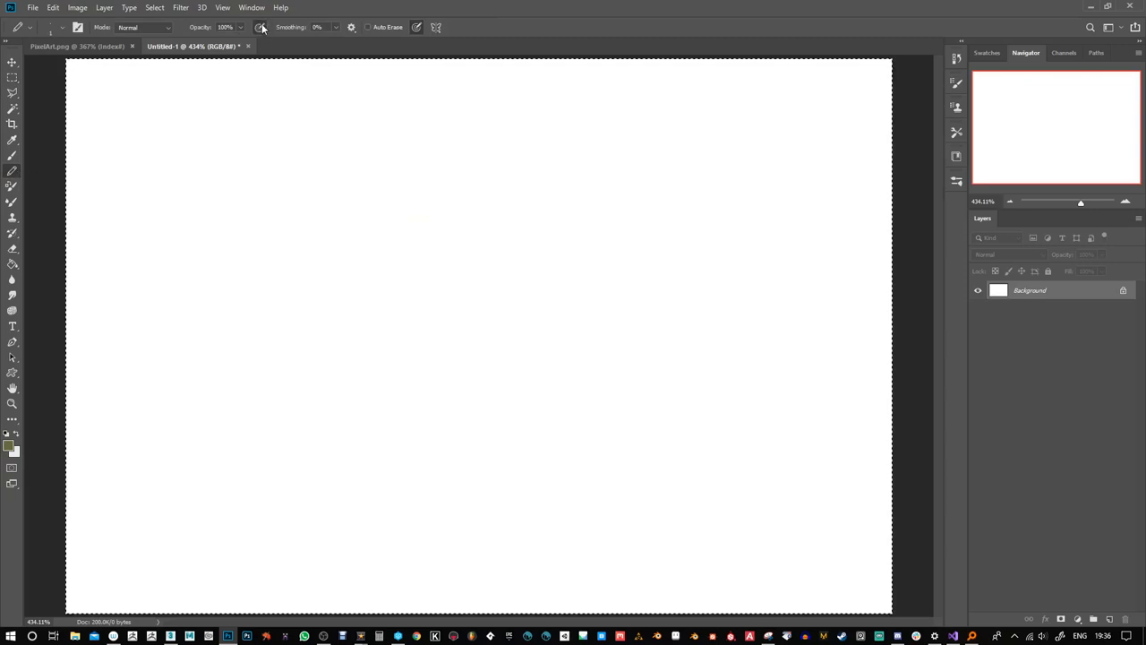
{"action": "mouse_move", "coordinate": [388, 247]}
{"action": "left_mouse_down"}
{"action": "mouse_move", "coordinate": [412, 264]}
{"action": "mouse_move", "coordinate": [394, 219]}
{"action": "mouse_move", "coordinate": [408, 224]}
{"action": "mouse_move", "coordinate": [376, 259]}
{"action": "mouse_move", "coordinate": [393, 252]}
{"action": "mouse_move", "coordinate": [385, 309]}
{"action": "mouse_move", "coordinate": [412, 287]}
{"action": "left_mouse_up"}
{"action": "key", "text": "ctrl+z"}
{"action": "key", "text": "ctrl+z"}
{"action": "left_click_drag", "start_coordinate": [448, 256], "coordinate": [464, 240]}
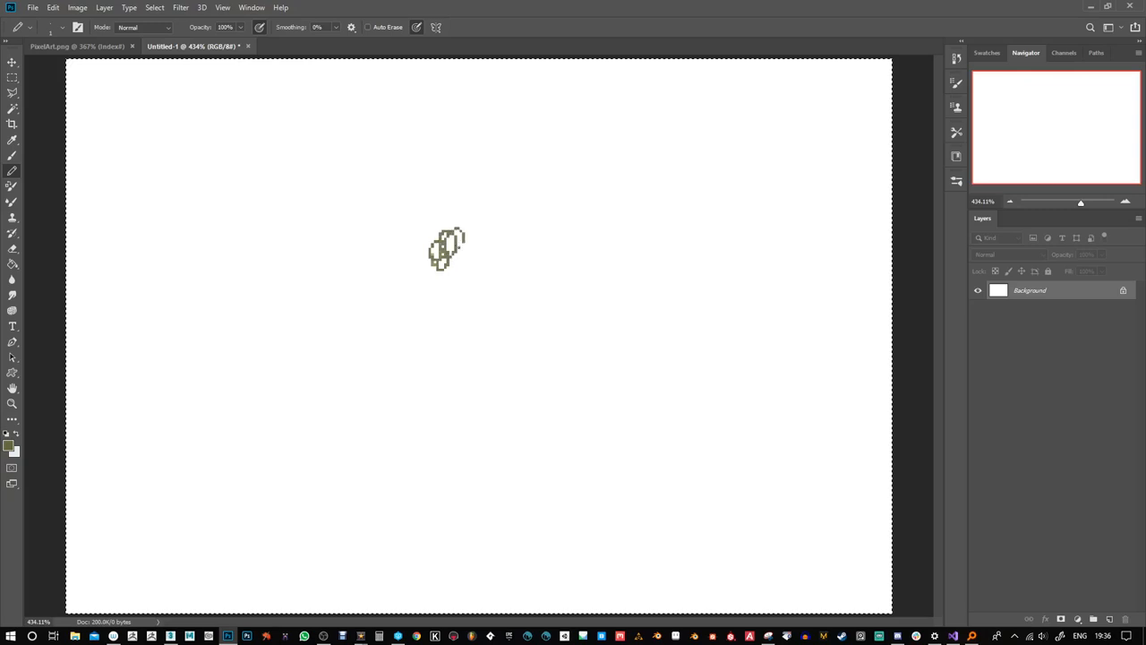
{"action": "key", "text": "ctrl+z"}
Crop the canvas further to a smaller rectangle inside its edges, and undo a Pencil test stroke on it
{"action": "left_click", "coordinate": [13, 78]}
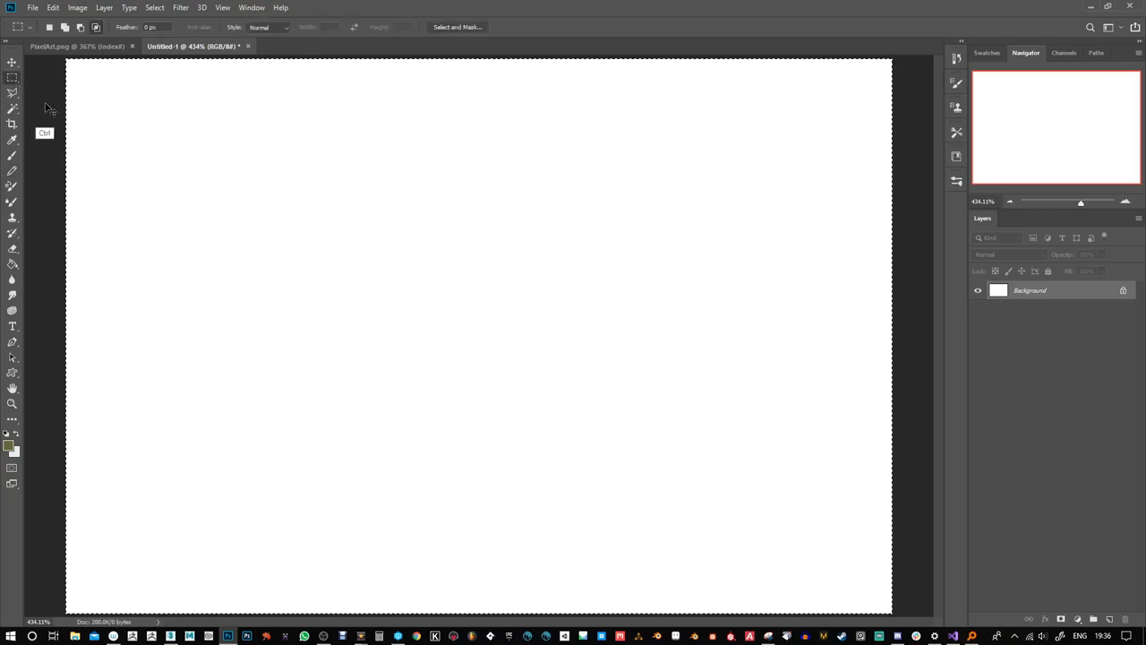
{"action": "left_click_drag", "start_coordinate": [141, 126], "coordinate": [742, 524]}
{"action": "key", "text": "ctrl+shift+c"}
{"action": "key", "text": "ctrl+0"}
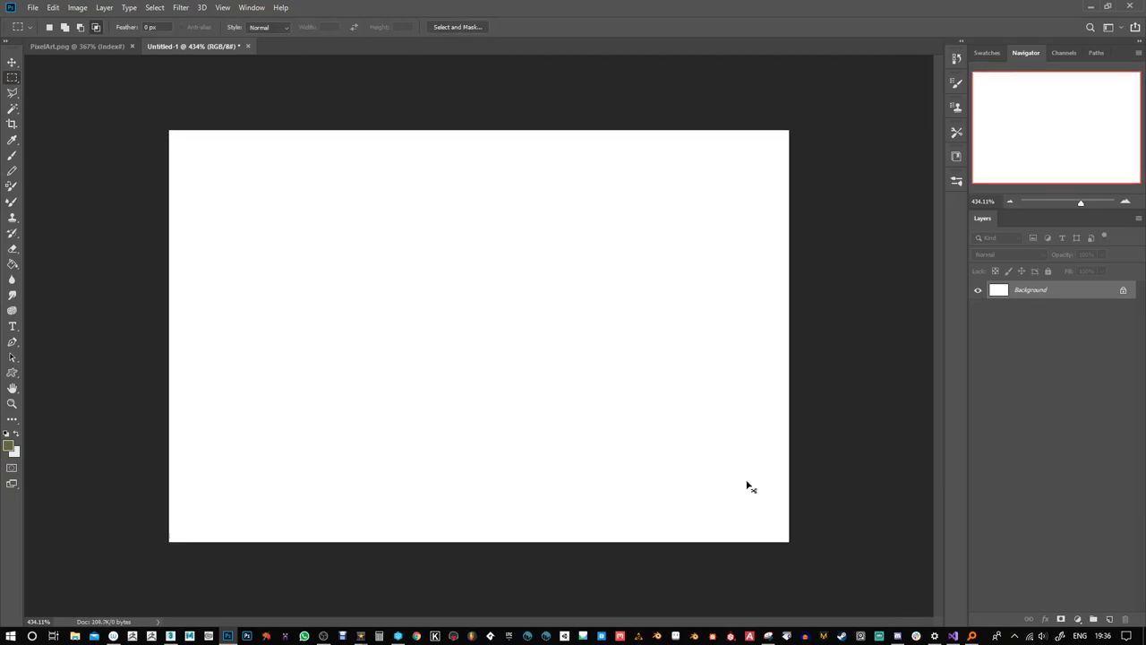
{"action": "key", "text": "b"}
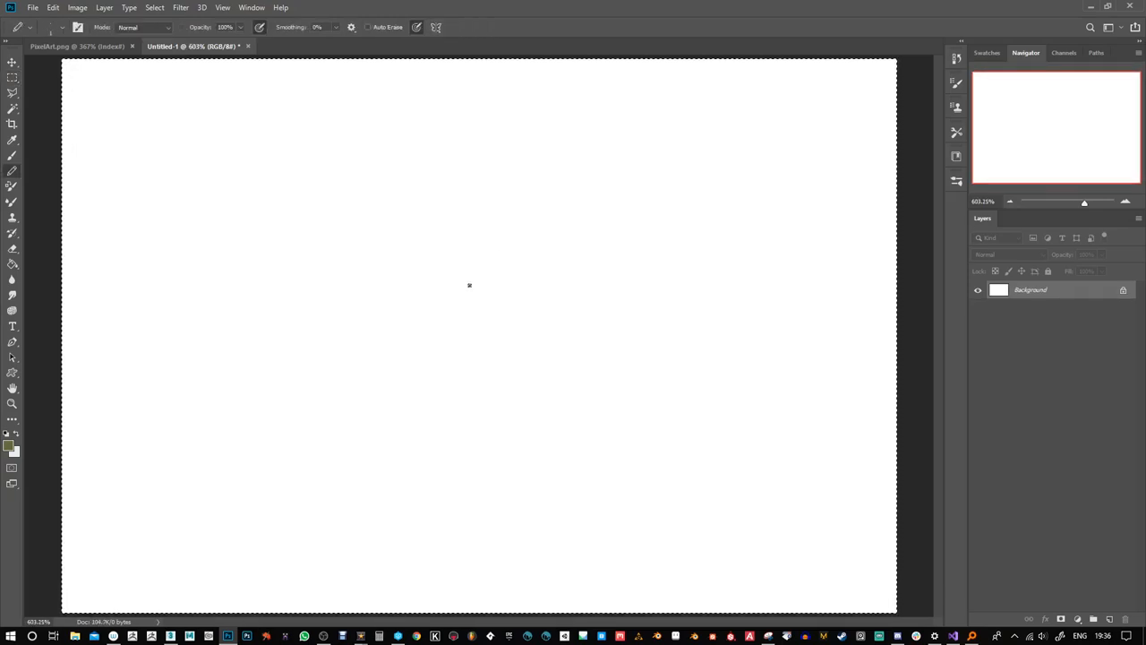
{"action": "left_click_drag", "start_coordinate": [469, 284], "coordinate": [488, 242]}
{"action": "key", "text": "ctrl+z"}
Set the foreground colour to black (000000) and add a new layer above the background
{"action": "left_click", "coordinate": [9, 445]}
{"action": "left_click", "coordinate": [629, 319]}
{"action": "left_click_drag", "start_coordinate": [630, 319], "coordinate": [619, 341]}
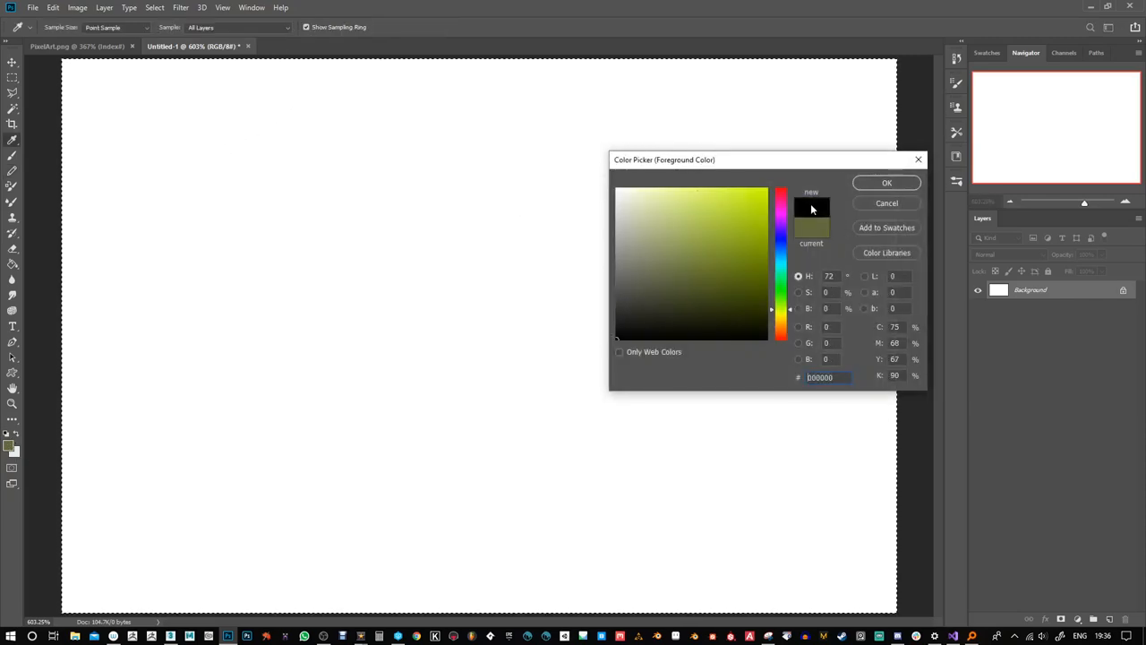
{"action": "left_click", "coordinate": [882, 184]}
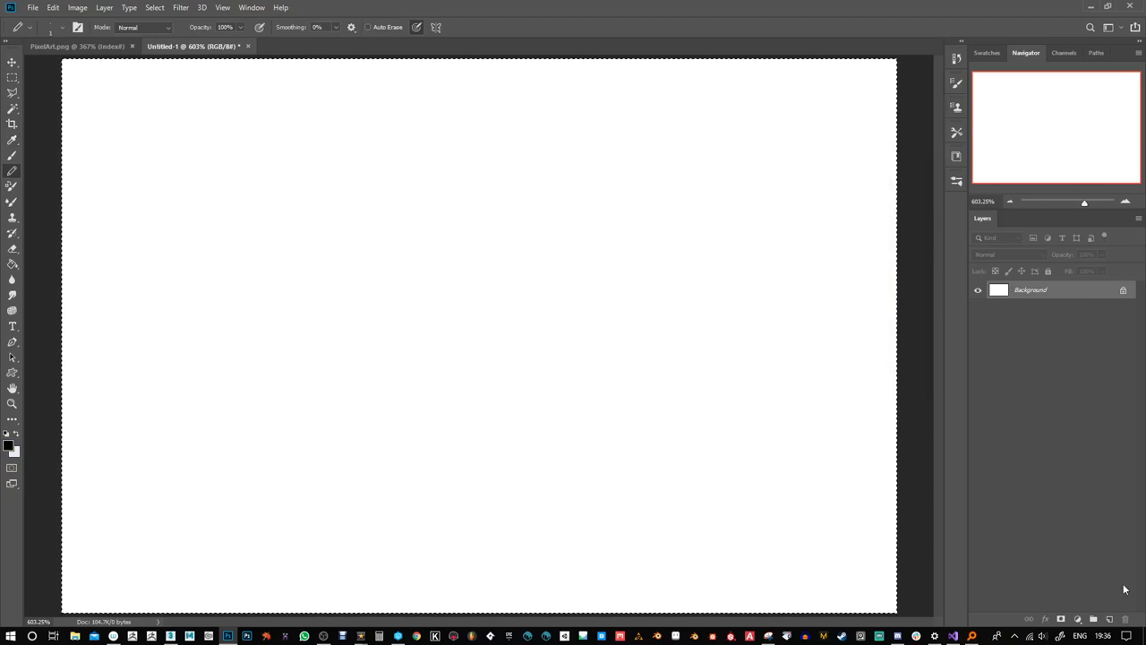
{"action": "left_click", "coordinate": [1109, 619]}
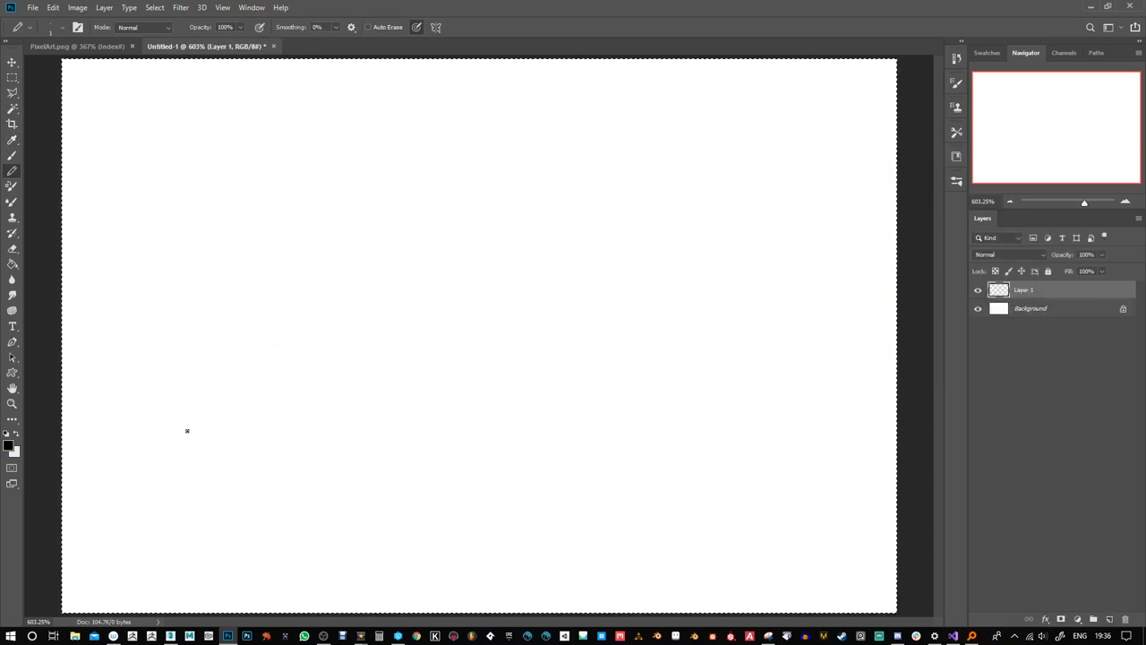
Enlarge the Pencil to 9 px and paint a black palette swatch in the lower-left part of the canvas
{"action": "key", "text": "bracketright"}
{"action": "key", "text": "bracketright"}
{"action": "key", "text": "bracketright"}
{"action": "key", "text": "bracketright"}
{"action": "key", "text": "bracketright"}
{"action": "left_click", "coordinate": [146, 471]}
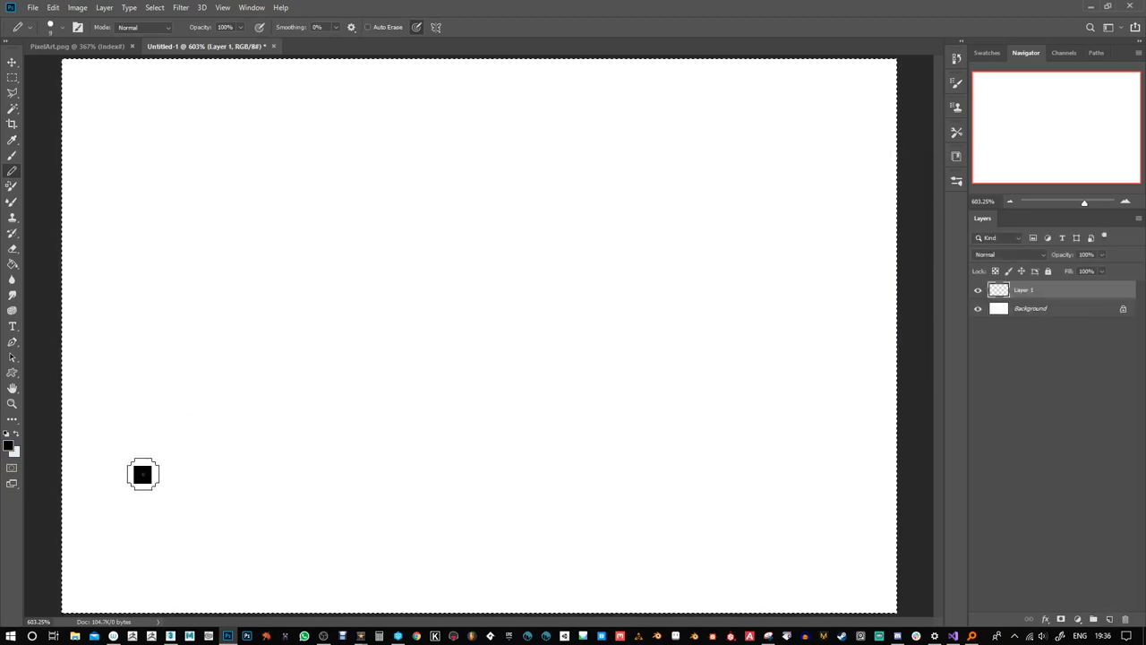
Choose a dark grey foreground colour and paint a swatch directly above the black one
{"action": "left_click", "coordinate": [10, 445]}
{"action": "left_click", "coordinate": [639, 299]}
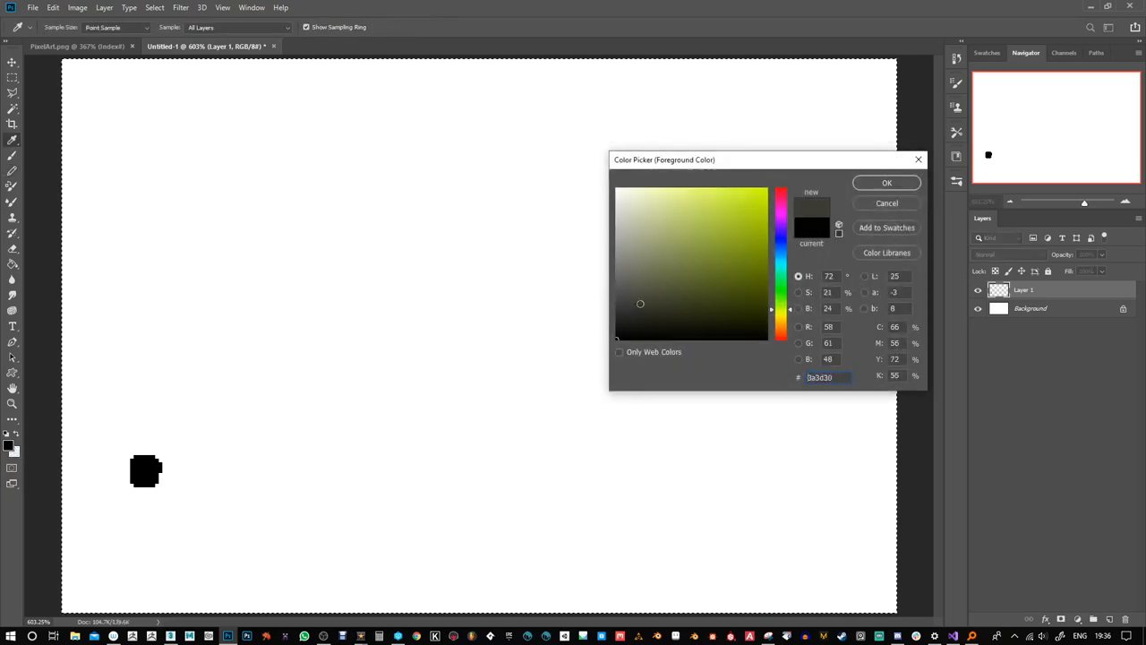
{"action": "left_click", "coordinate": [887, 183]}
{"action": "left_click", "coordinate": [150, 447]}
{"action": "left_click_drag", "start_coordinate": [149, 440], "coordinate": [143, 445]}
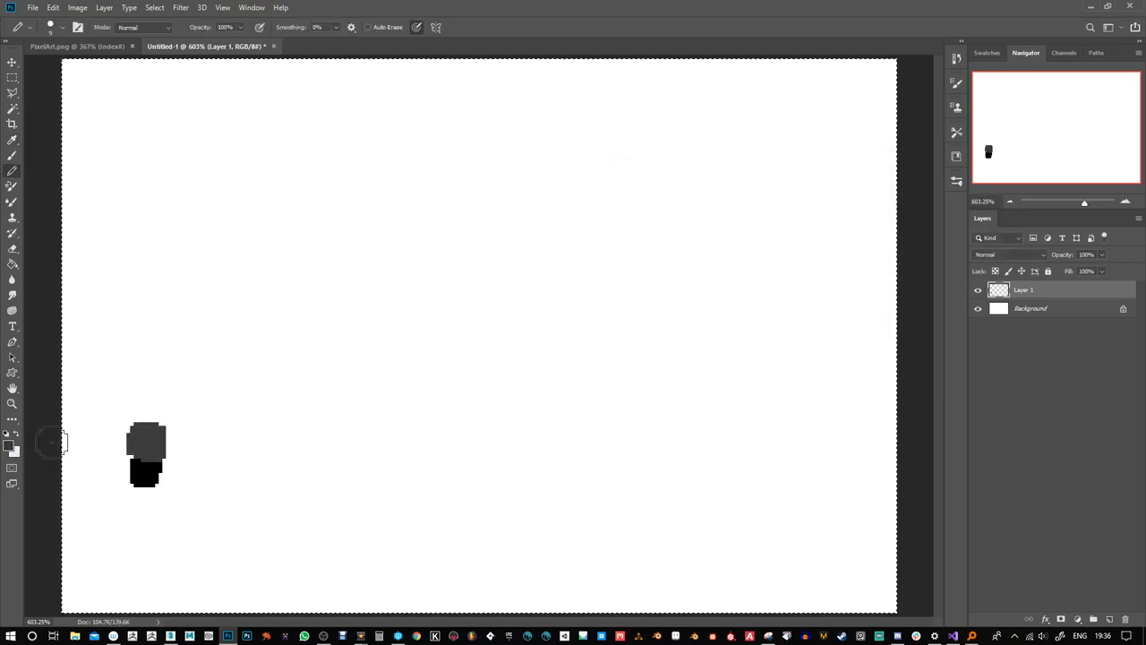
Choose mid-grey (898989) and paint a swatch above the dark grey one
{"action": "left_click", "coordinate": [9, 446]}
{"action": "left_click", "coordinate": [618, 258]}
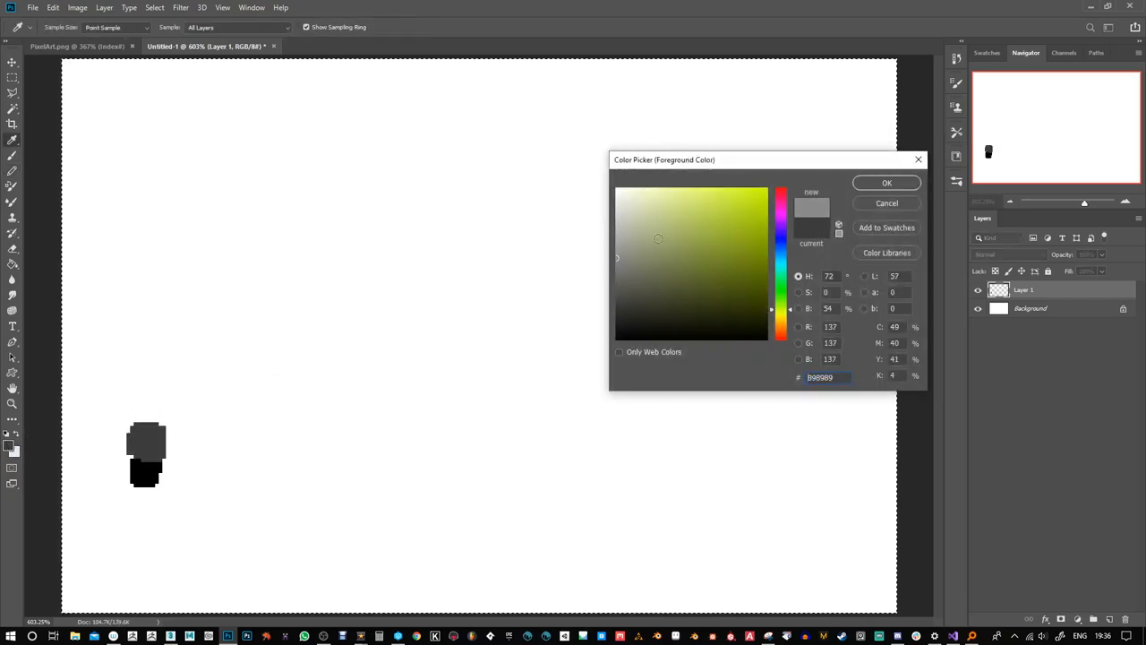
{"action": "left_click", "coordinate": [887, 182]}
{"action": "left_click_drag", "start_coordinate": [142, 410], "coordinate": [165, 412]}
Choose pale green (d3e3b2) and paint a swatch to the right of the mid-grey one
{"action": "left_click", "coordinate": [9, 445]}
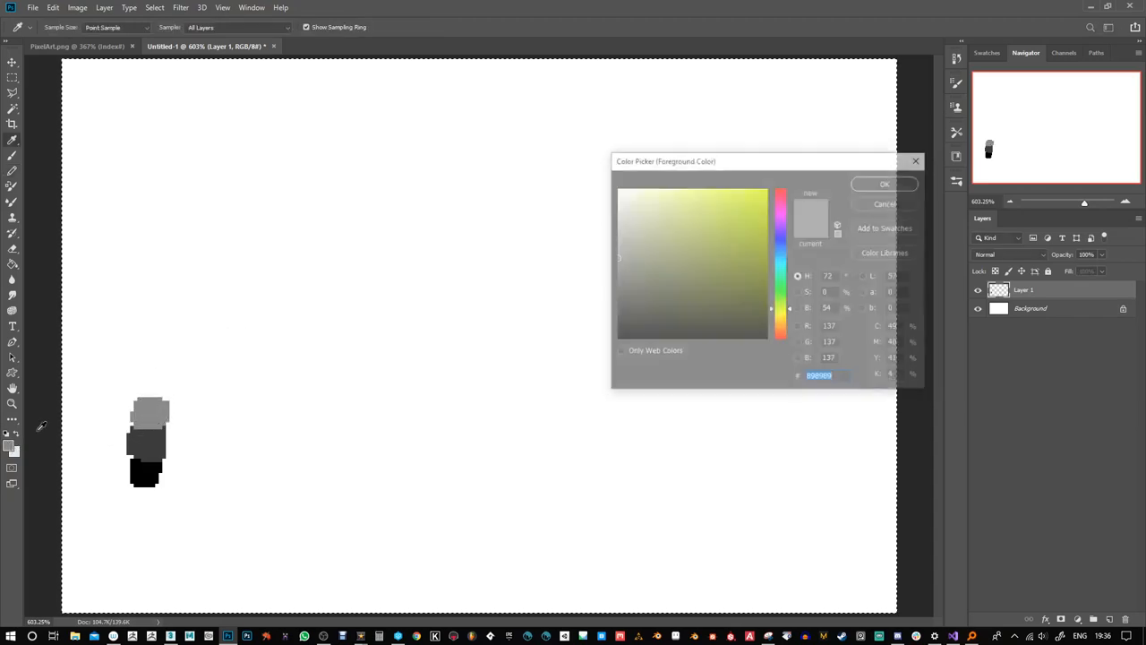
{"action": "mouse_move", "coordinate": [779, 320]}
{"action": "left_mouse_down"}
{"action": "mouse_move", "coordinate": [776, 212]}
{"action": "mouse_move", "coordinate": [779, 306]}
{"action": "left_mouse_up"}
{"action": "left_click", "coordinate": [649, 204]}
{"action": "left_click", "coordinate": [881, 184]}
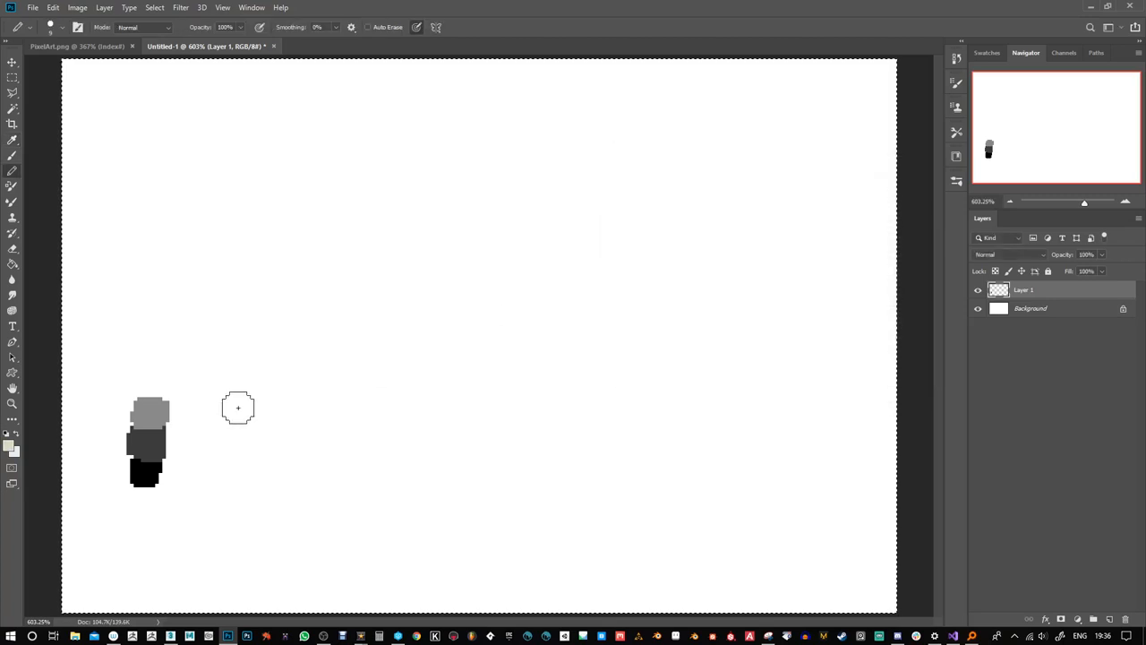
{"action": "left_click", "coordinate": [210, 415]}
Choose a deeper green (a2b970) and paint a swatch just below the pale green one
{"action": "left_click", "coordinate": [9, 445]}
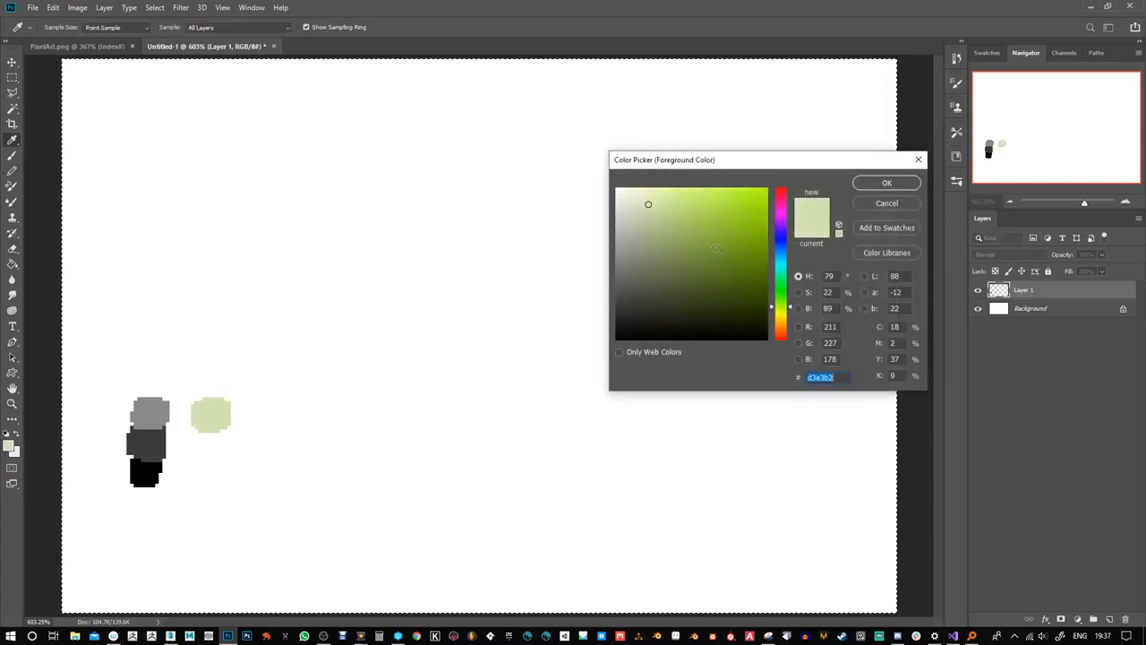
{"action": "left_click", "coordinate": [671, 237]}
{"action": "left_click", "coordinate": [880, 184]}
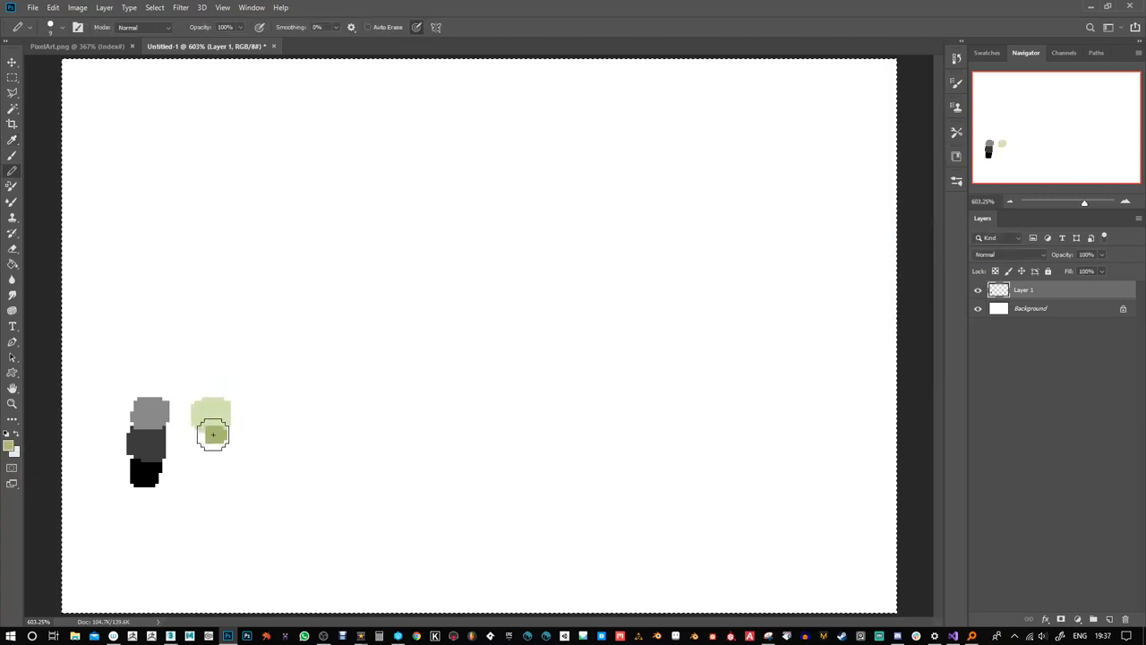
{"action": "left_click", "coordinate": [211, 433]}
Choose tan (b99e70) and paint a swatch just below the deeper green one
{"action": "left_click", "coordinate": [9, 445]}
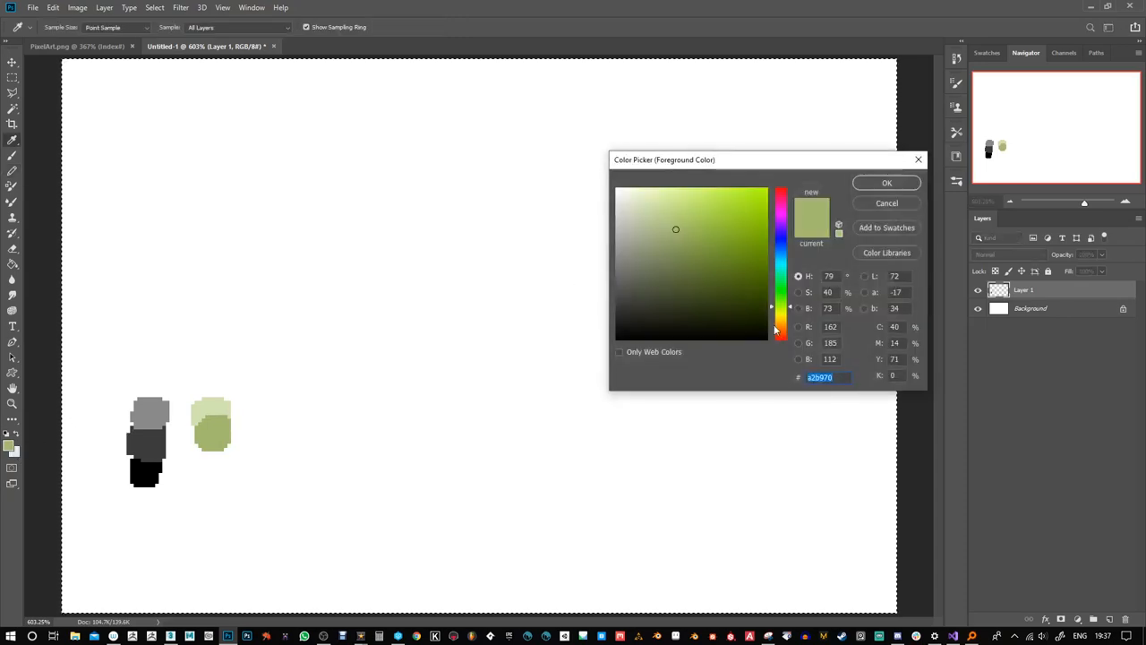
{"action": "left_click_drag", "start_coordinate": [776, 331], "coordinate": [786, 326]}
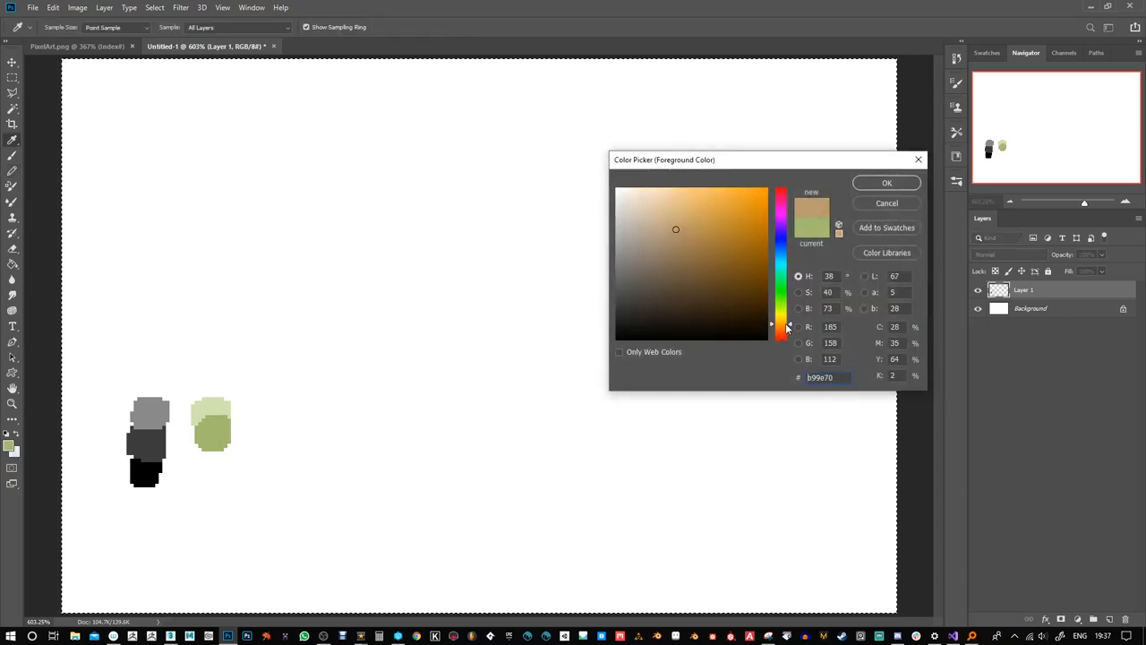
{"action": "left_click", "coordinate": [882, 185]}
{"action": "left_click", "coordinate": [216, 453]}
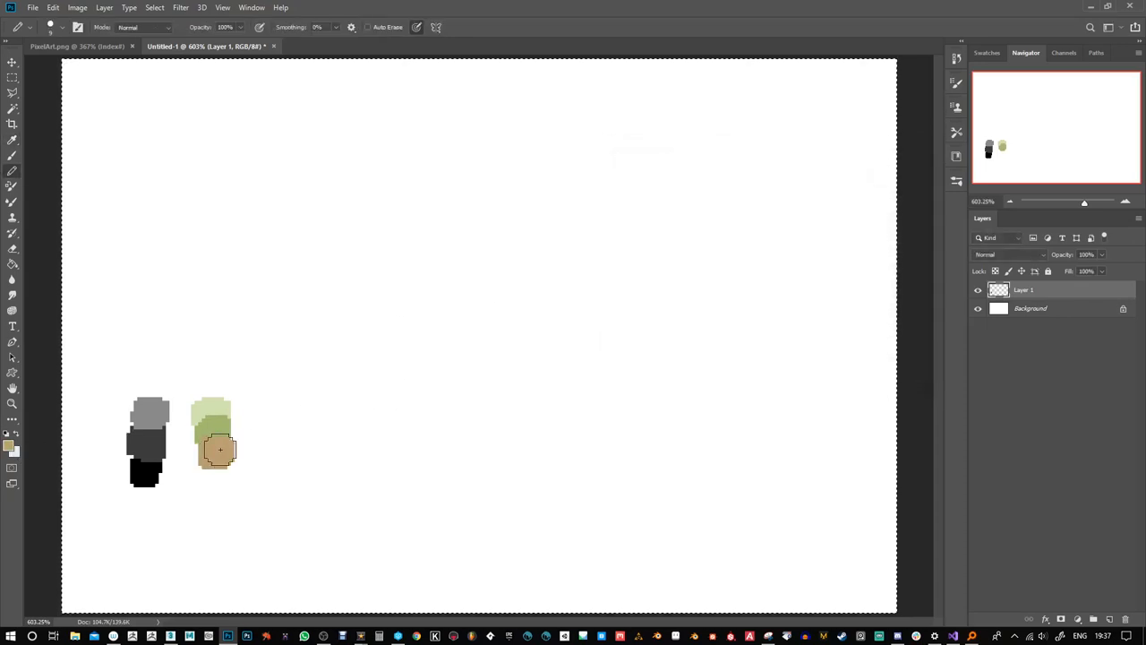
Choose brown (6f5830) and paint a swatch at the lower right of the tan one
{"action": "left_click", "coordinate": [9, 446]}
{"action": "left_click", "coordinate": [706, 274]}
{"action": "left_click", "coordinate": [882, 184]}
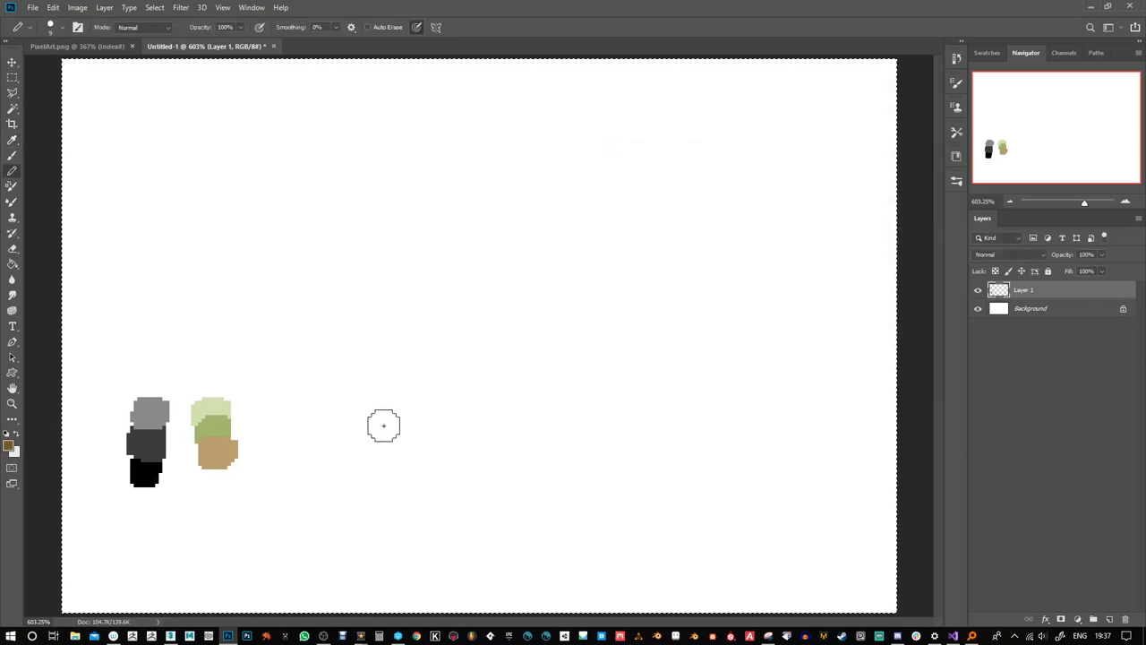
{"action": "left_click_drag", "start_coordinate": [234, 457], "coordinate": [229, 460]}
Choose dark red-brown (4e1d10) and paint a swatch at the upper right of the brown one
{"action": "left_click", "coordinate": [11, 446]}
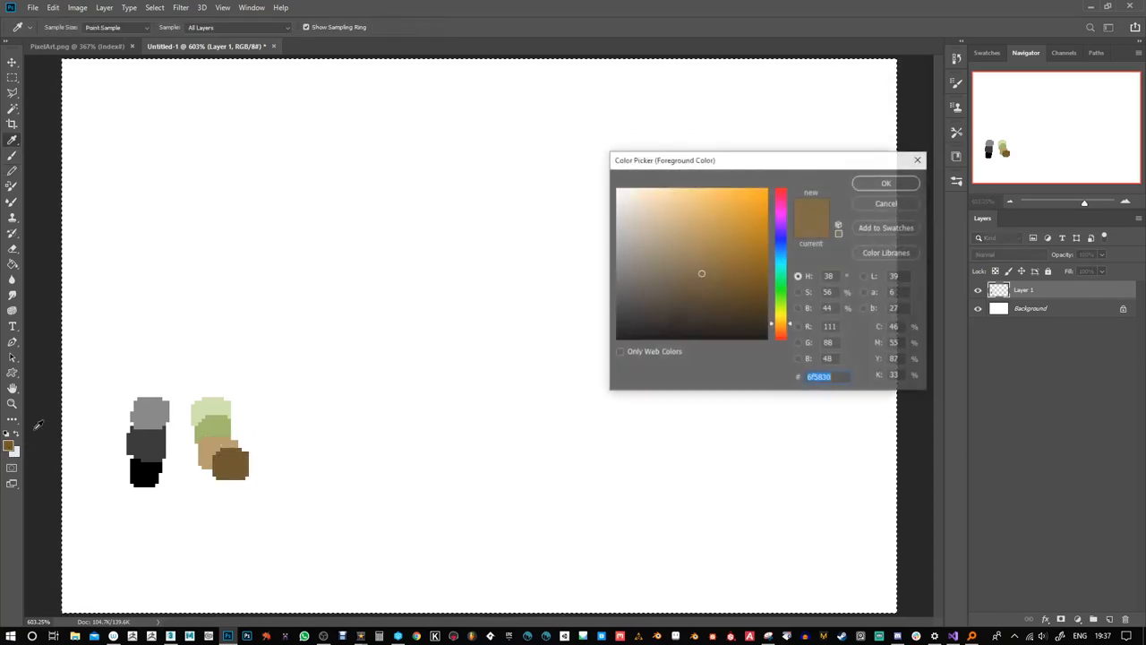
{"action": "left_click", "coordinate": [781, 334]}
{"action": "left_click", "coordinate": [735, 298]}
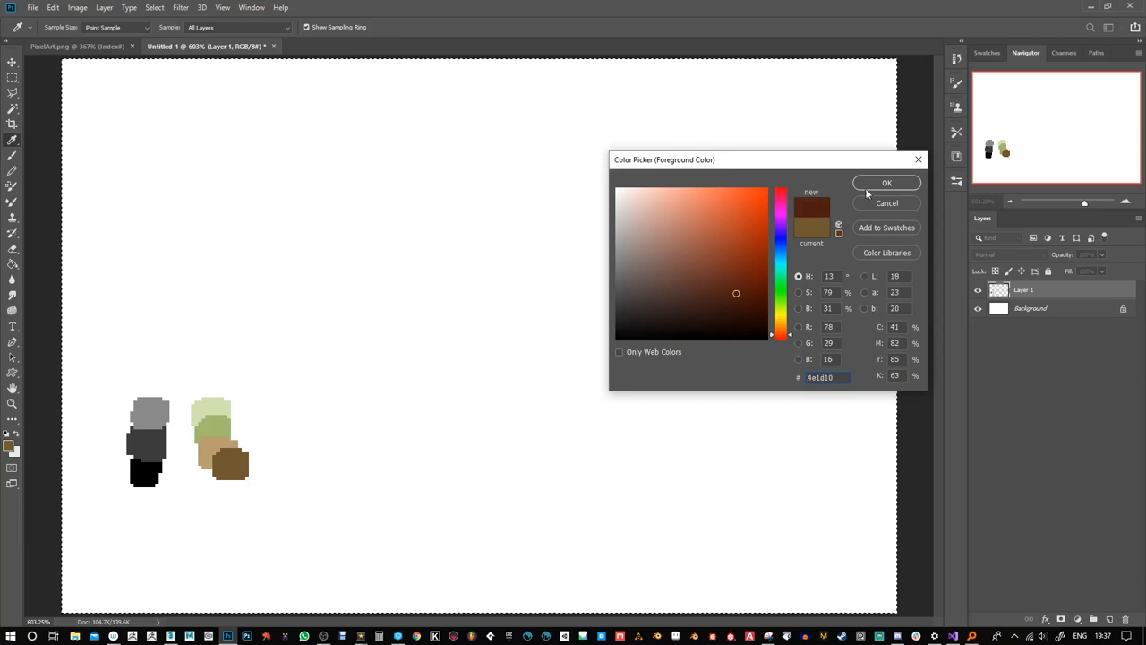
{"action": "left_click", "coordinate": [873, 184]}
{"action": "mouse_move", "coordinate": [260, 445]}
{"action": "left_mouse_down"}
{"action": "mouse_move", "coordinate": [243, 455]}
{"action": "mouse_move", "coordinate": [245, 433]}
{"action": "left_mouse_up"}
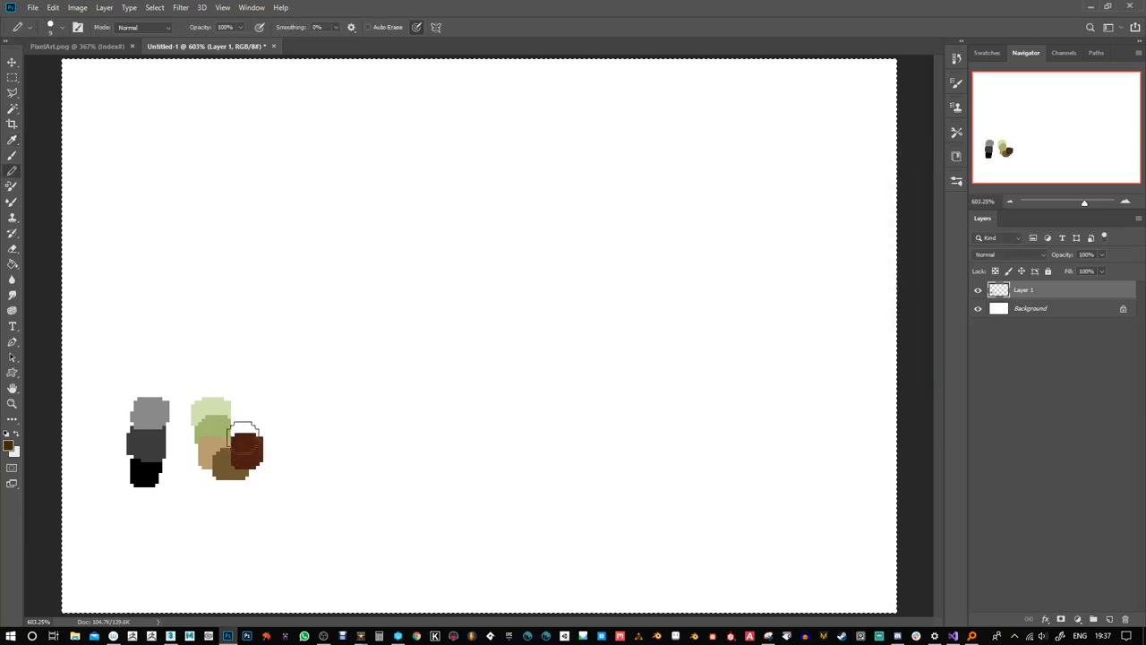
Choose a bright orange-red foreground colour and paint a swatch above the dark red-brown one
{"action": "left_click", "coordinate": [10, 446]}
{"action": "left_click", "coordinate": [743, 254]}
{"action": "left_click", "coordinate": [750, 236]}
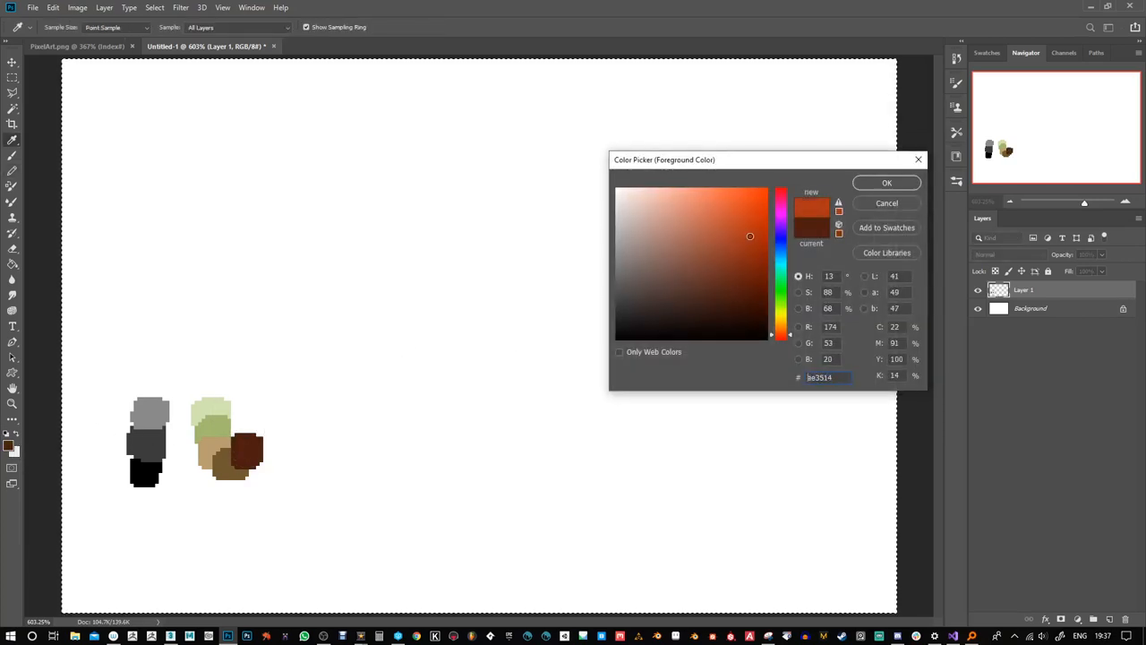
{"action": "left_click", "coordinate": [887, 185]}
{"action": "left_click_drag", "start_coordinate": [256, 424], "coordinate": [262, 428]}
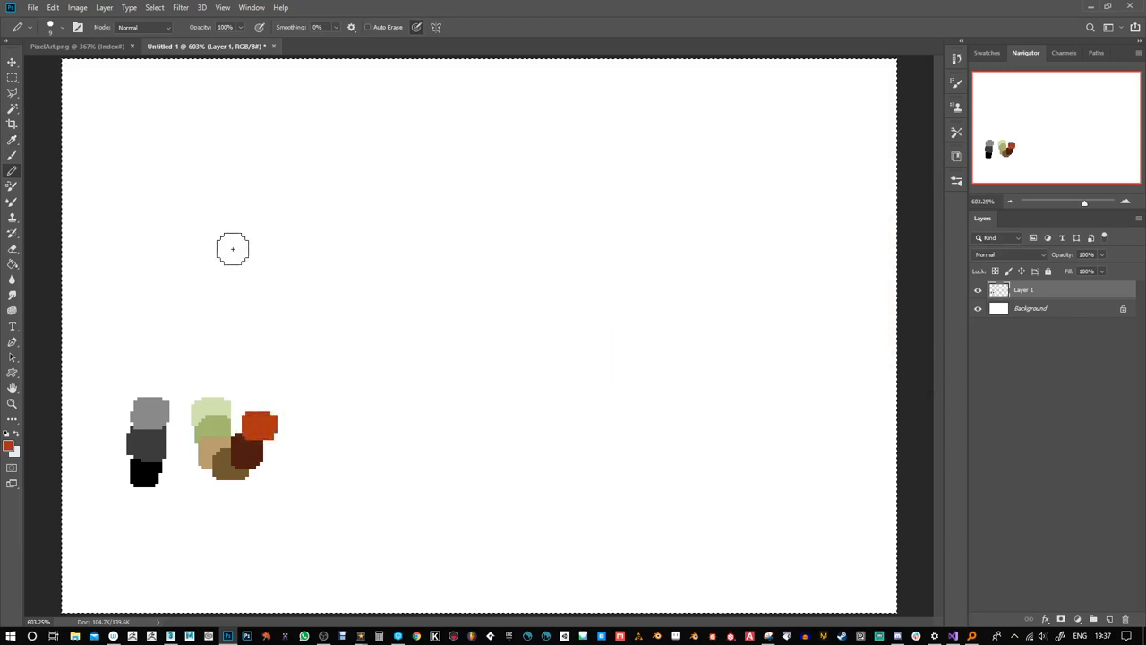
Shrink the Pencil to 1 px and draw a small orange-red E-shaped pixel pattern to the right of the palette
{"action": "left_click", "coordinate": [12, 156]}
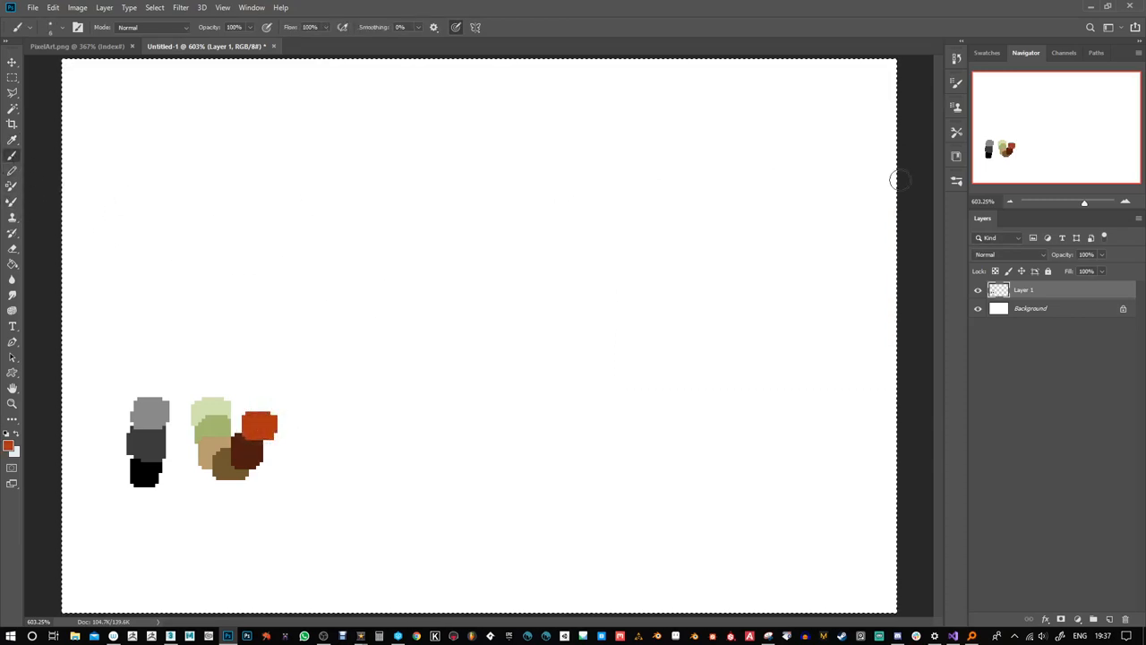
{"action": "left_click_drag", "start_coordinate": [1082, 206], "coordinate": [1093, 203]}
{"action": "mouse_move", "coordinate": [1069, 153]}
{"action": "left_mouse_down"}
{"action": "mouse_move", "coordinate": [1021, 152]}
{"action": "mouse_move", "coordinate": [1018, 134]}
{"action": "left_mouse_up"}
{"action": "left_click", "coordinate": [12, 170]}
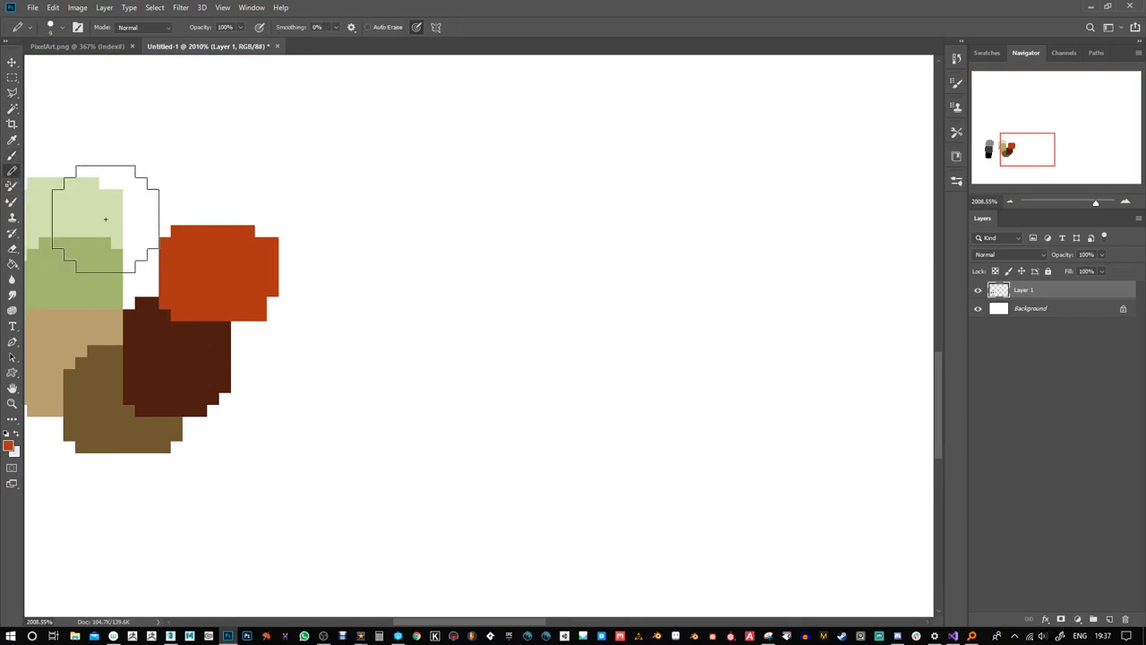
{"action": "key", "text": "bracketleft"}
{"action": "key", "text": "bracketleft"}
{"action": "key", "text": "bracketleft"}
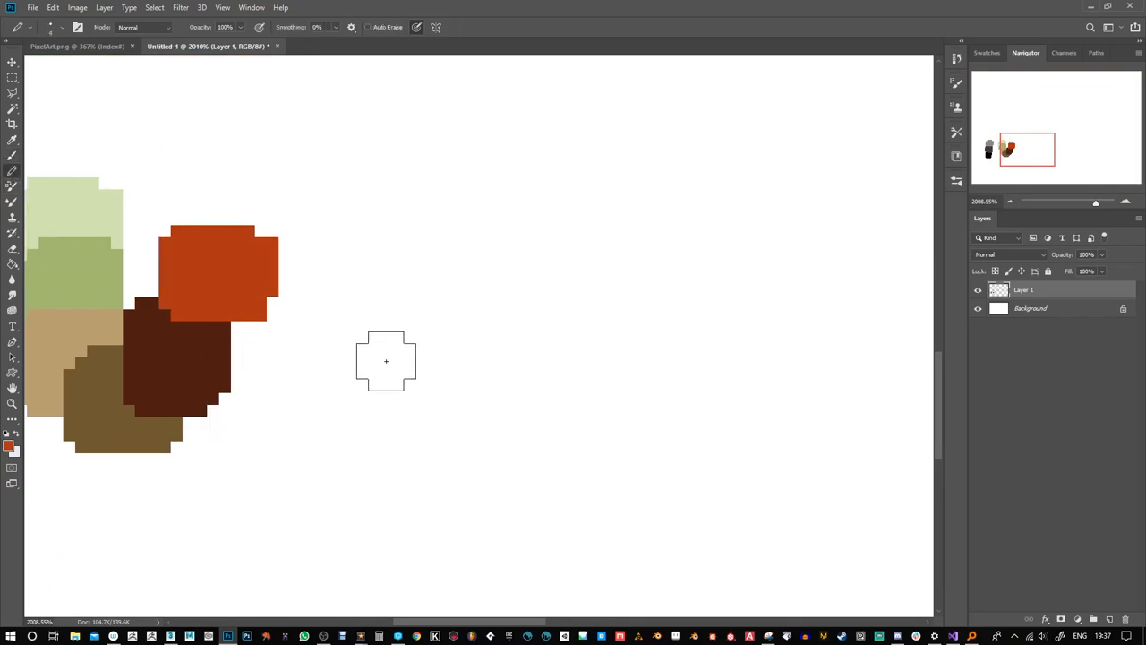
{"action": "key", "text": "bracketleft"}
{"action": "key", "text": "bracketleft"}
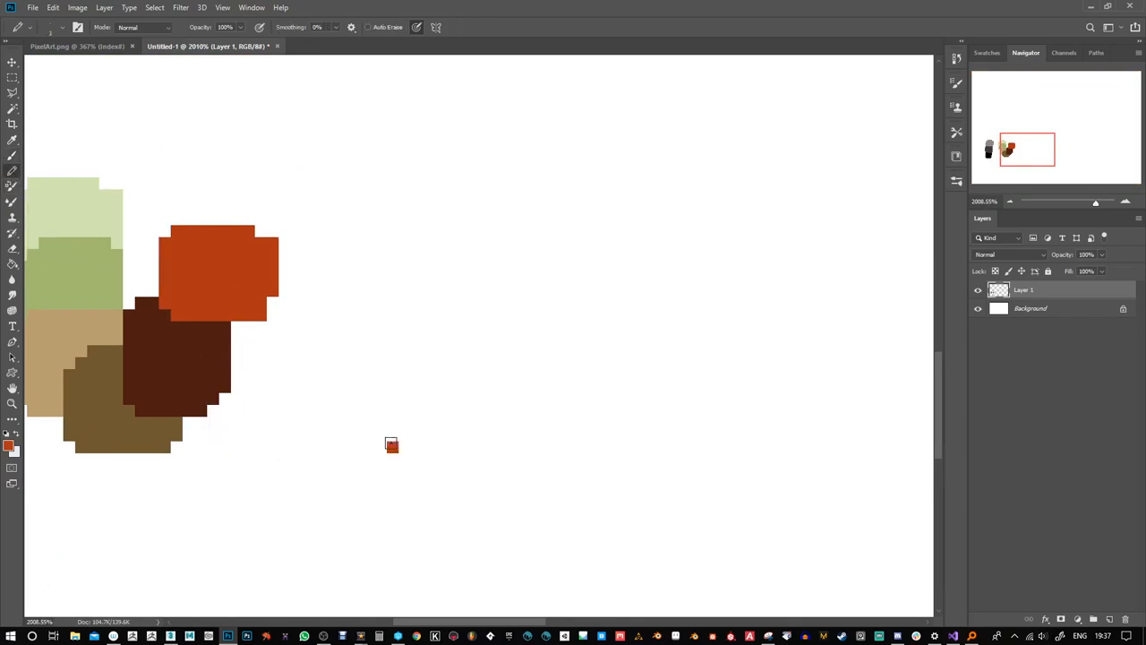
{"action": "mouse_move", "coordinate": [391, 445]}
{"action": "left_mouse_down"}
{"action": "mouse_move", "coordinate": [392, 396]}
{"action": "mouse_move", "coordinate": [405, 396]}
{"action": "left_mouse_up"}
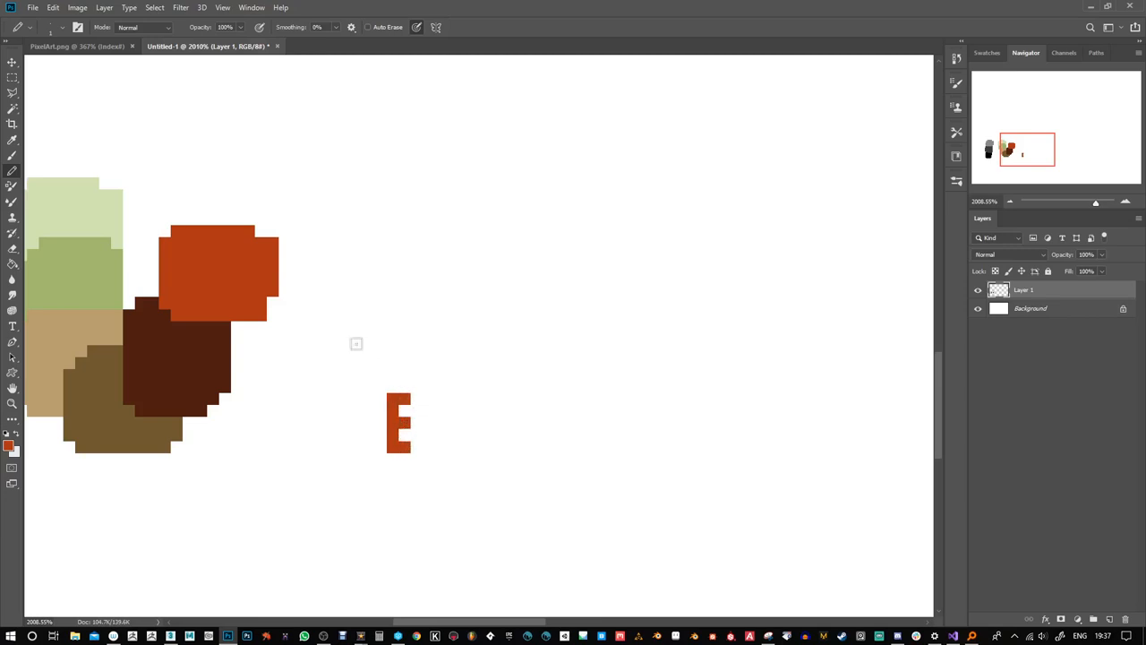
Duplicate the E-shaped pattern upward using rectangular selections to build a tall toothed column
{"action": "key", "text": "m"}
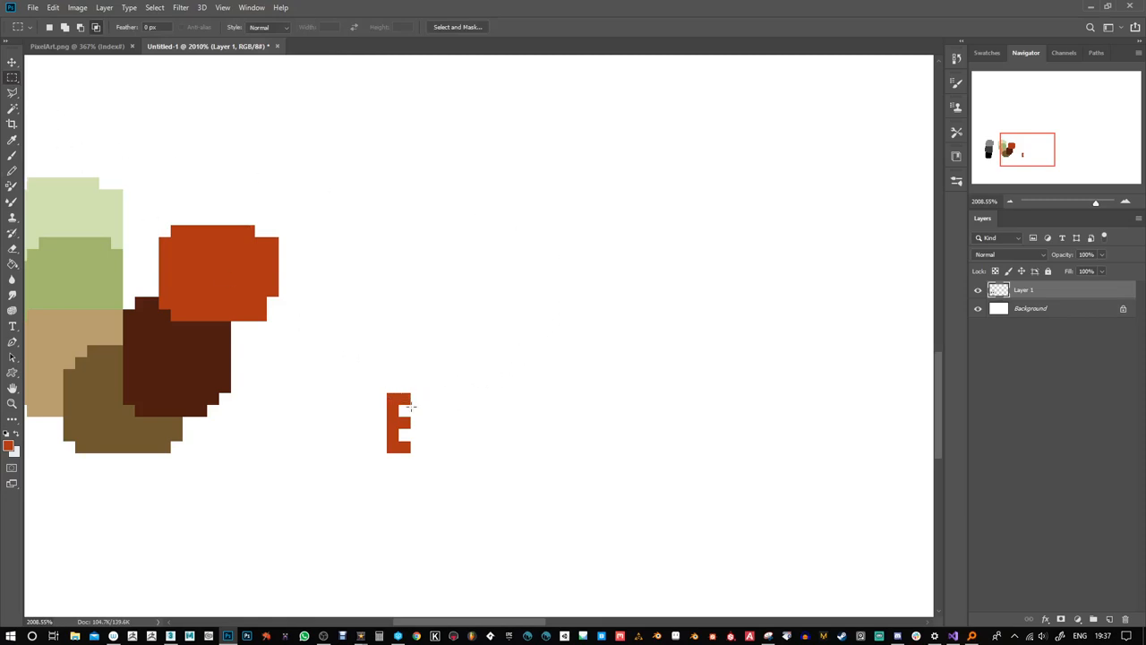
{"action": "left_click_drag", "start_coordinate": [387, 394], "coordinate": [411, 448]}
{"action": "left_click", "coordinate": [11, 64]}
{"action": "key", "text": "ctrl+d"}
{"action": "left_click", "coordinate": [13, 79]}
{"action": "left_click_drag", "start_coordinate": [388, 261], "coordinate": [409, 445]}
{"action": "left_click_drag", "start_coordinate": [420, 230], "coordinate": [392, 258]}
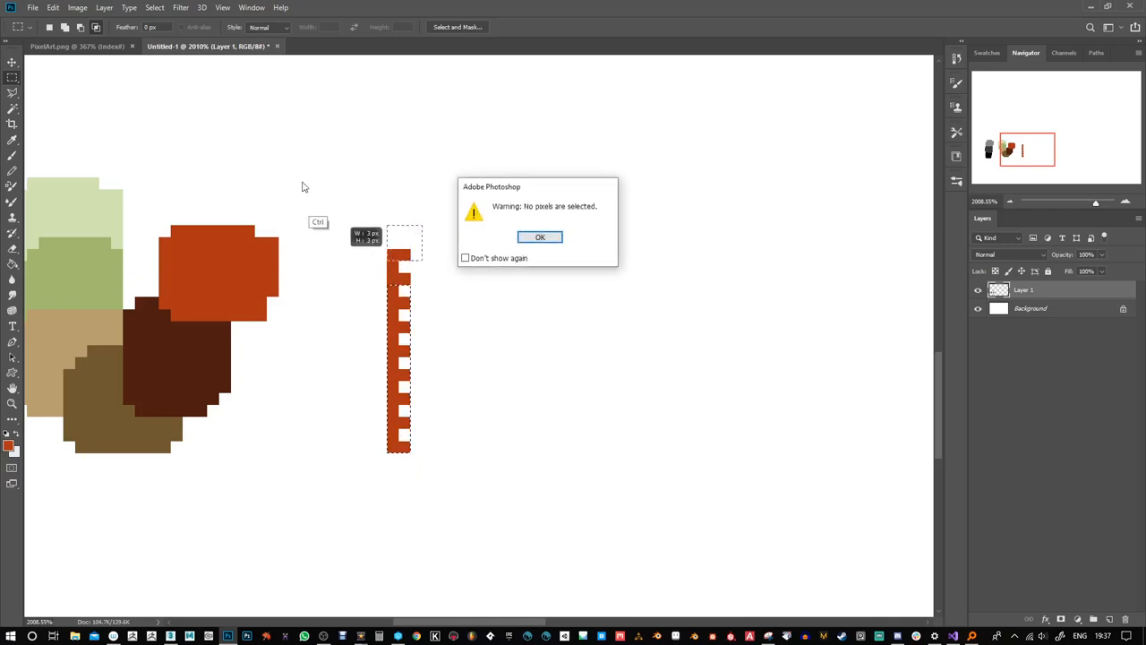
{"action": "left_click", "coordinate": [540, 237]}
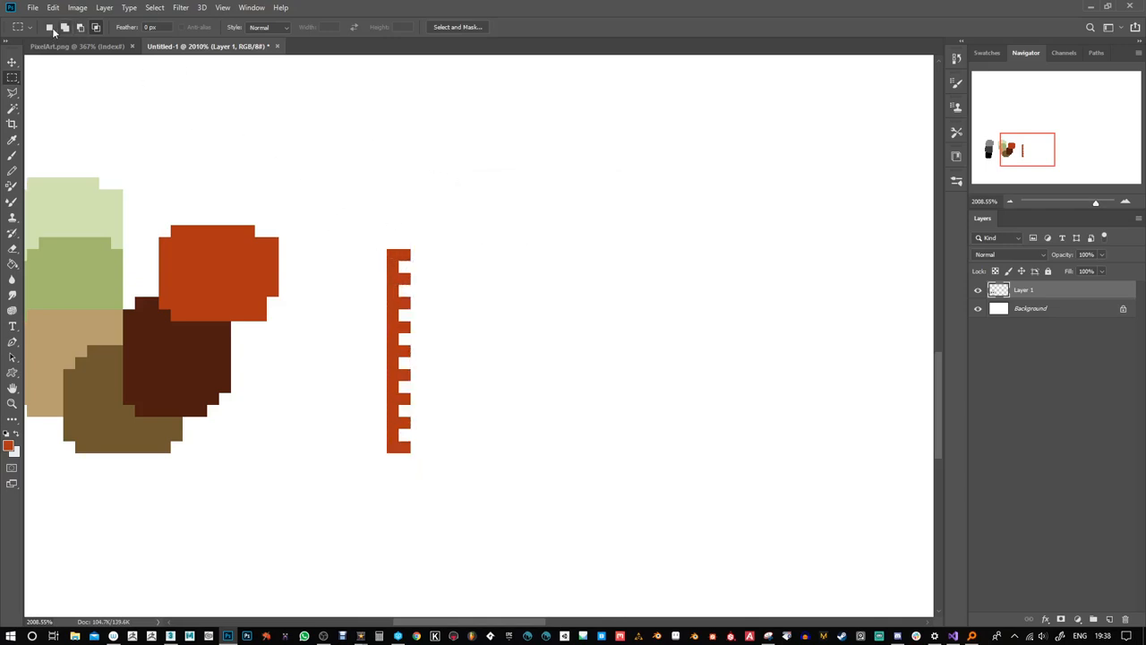
Delete the topmost pixel row of the orange-red toothed column and clear the selection
{"action": "left_click_drag", "start_coordinate": [403, 235], "coordinate": [398, 260]}
{"action": "key", "text": "Delete"}
{"action": "key", "text": "ctrl+d"}
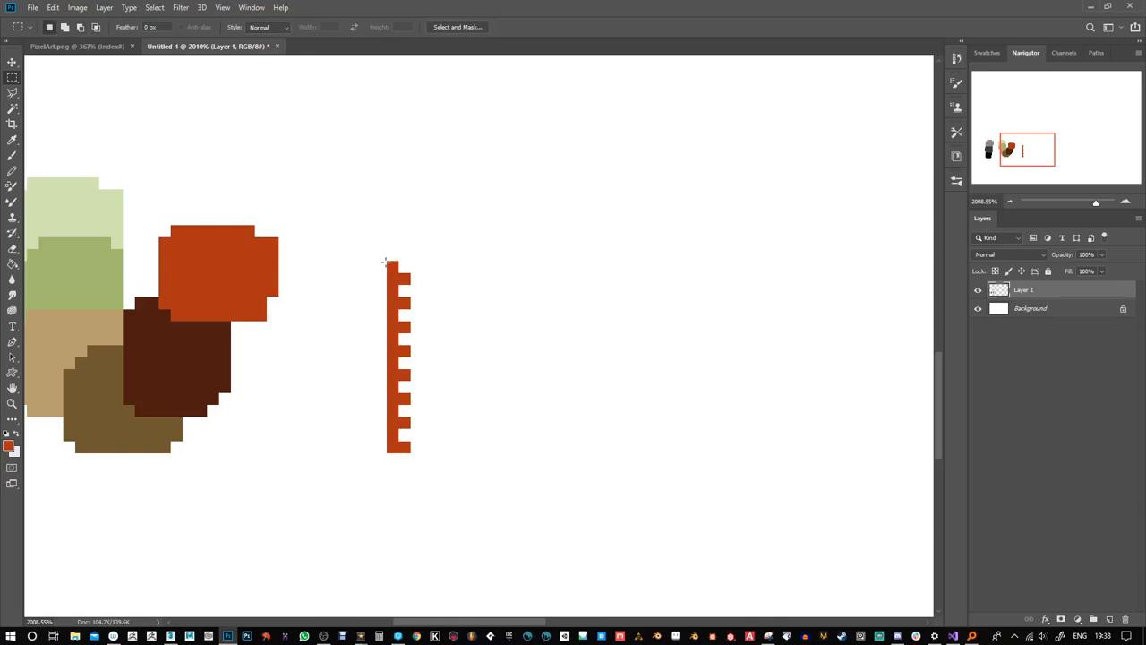
Duplicate the toothed column, rotate the copy to horizontal, and attach it to the column's upper end as a second ruler arm
{"action": "left_click_drag", "start_coordinate": [387, 261], "coordinate": [411, 453]}
{"action": "key", "text": "v"}
{"action": "left_click_drag", "start_coordinate": [405, 315], "coordinate": [500, 254]}
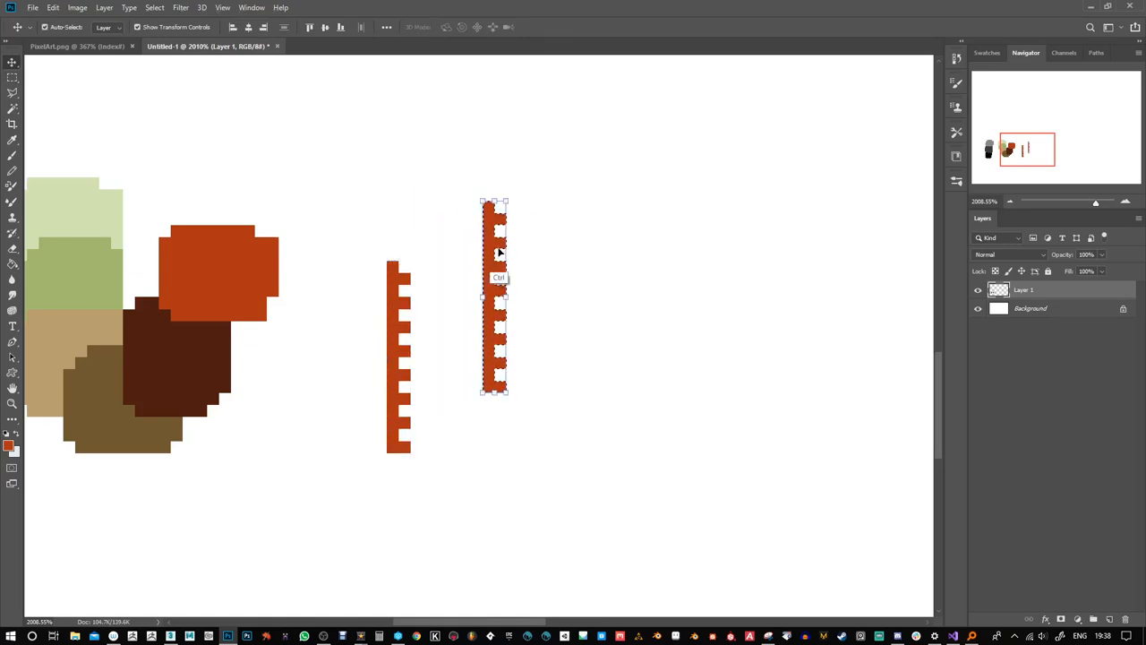
{"action": "key", "text": "ctrl+r"}
{"action": "mouse_move", "coordinate": [476, 301]}
{"action": "left_mouse_down"}
{"action": "mouse_move", "coordinate": [470, 251]}
{"action": "mouse_move", "coordinate": [467, 280]}
{"action": "left_mouse_up"}
{"action": "key", "text": "ctrl+alt+t"}
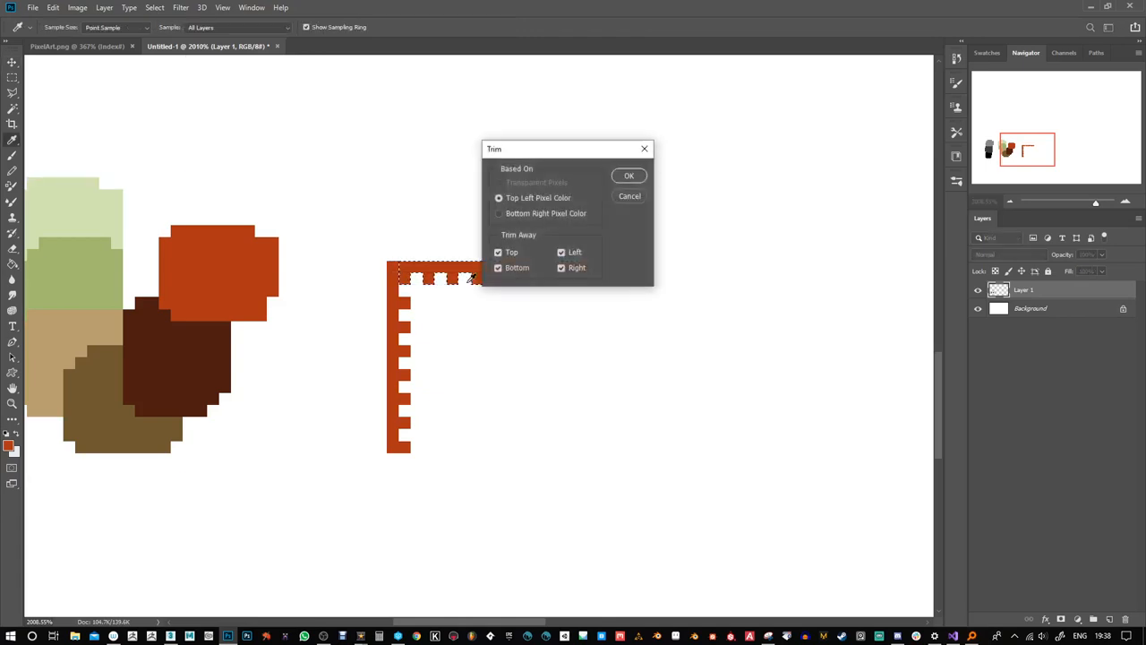
{"action": "left_click", "coordinate": [627, 176]}
{"action": "key", "text": "m"}
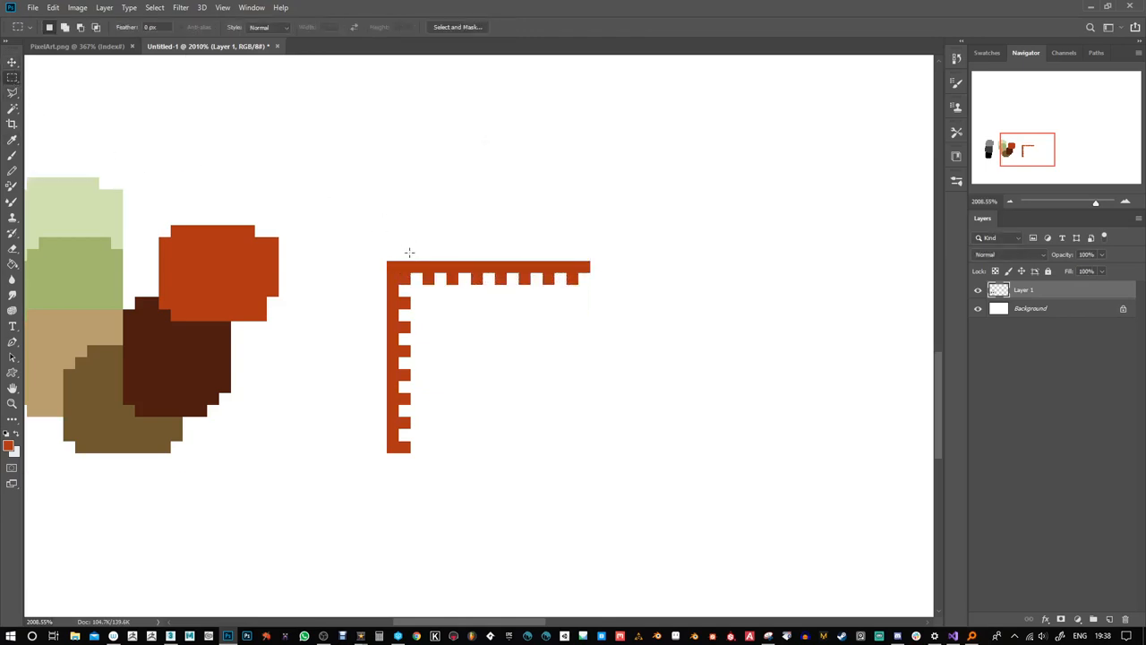
Remove the surplus pixel from the right end of the horizontal ruler arm
{"action": "left_click_drag", "start_coordinate": [391, 263], "coordinate": [569, 441]}
{"action": "left_click", "coordinate": [578, 263]}
{"action": "key", "text": "b"}
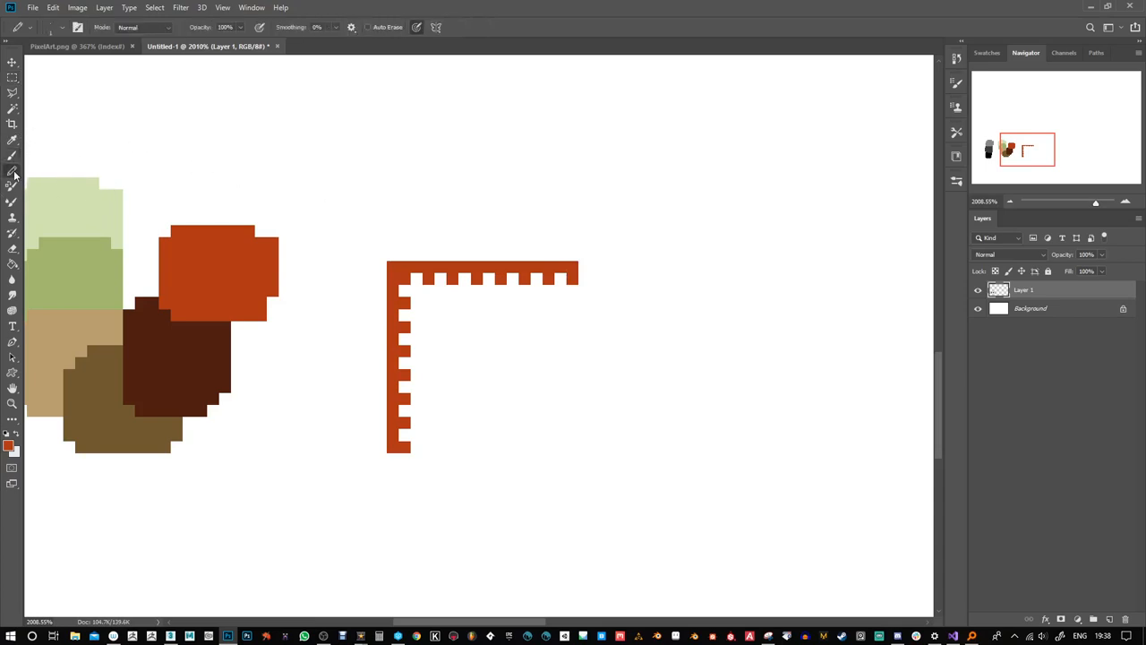
Sample the dark red-brown swatch for the Pencil and add a new layer above Layer 1 for the drawing
{"action": "left_click_drag", "start_coordinate": [405, 378], "coordinate": [604, 335]}
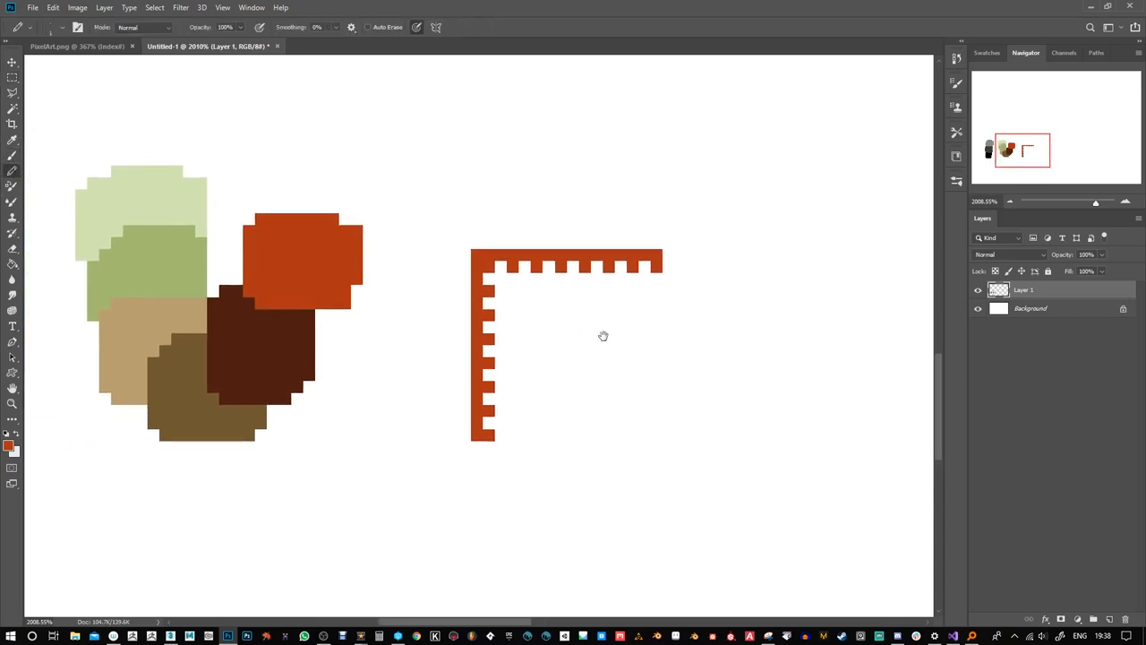
{"action": "left_click", "coordinate": [249, 383], "text": "alt"}
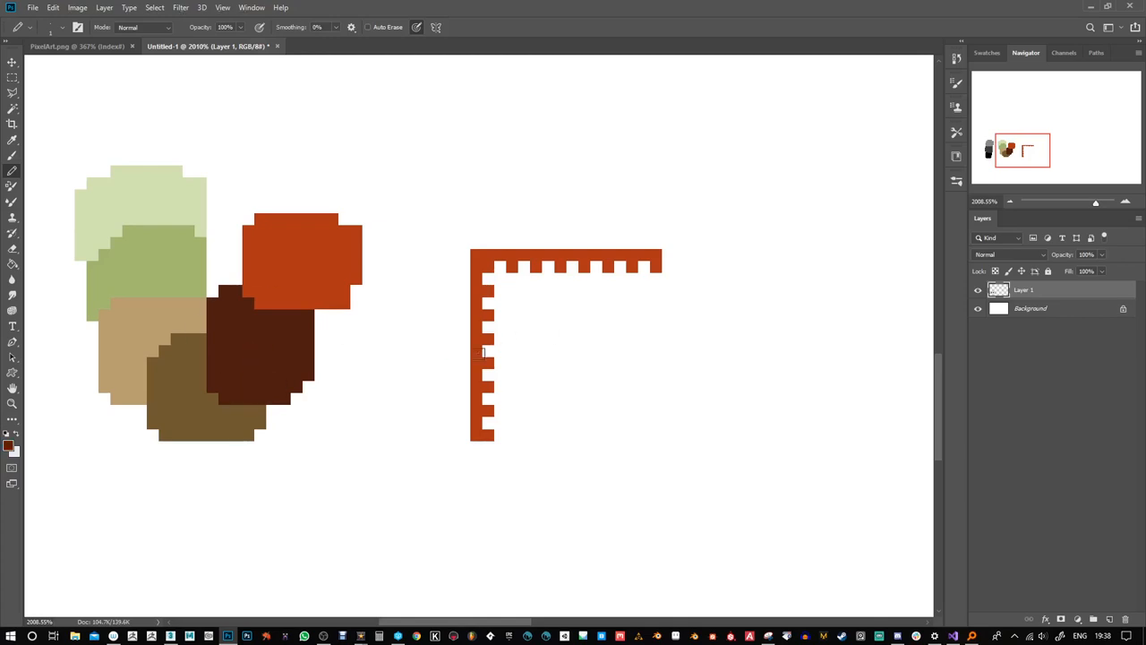
{"action": "left_click_drag", "start_coordinate": [574, 433], "coordinate": [580, 435]}
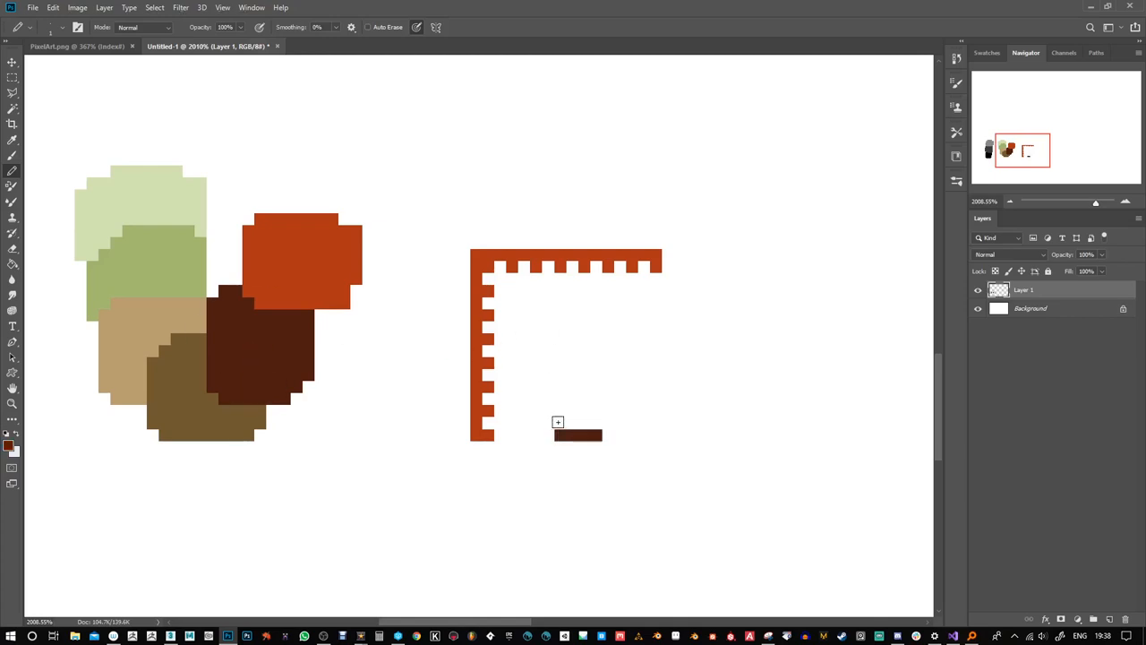
{"action": "key", "text": "ctrl+z"}
{"action": "left_click", "coordinate": [1111, 619]}
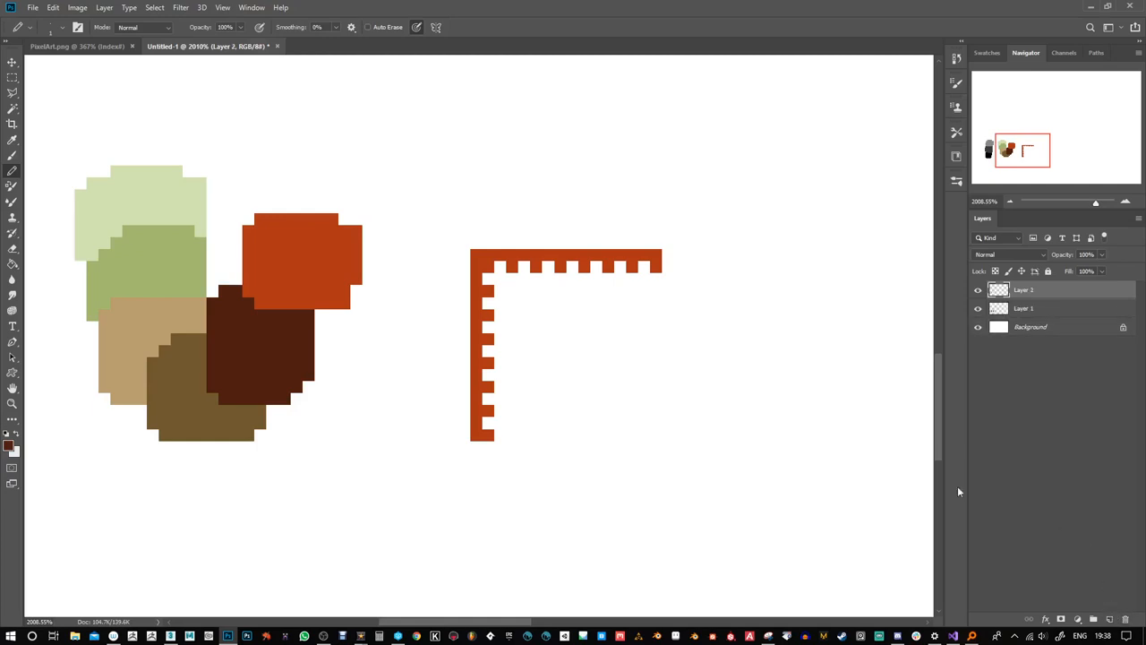
Draw the base and rounded lower sides of a pot outline in dark red-brown inside the ruler
{"action": "left_click_drag", "start_coordinate": [560, 434], "coordinate": [592, 435]}
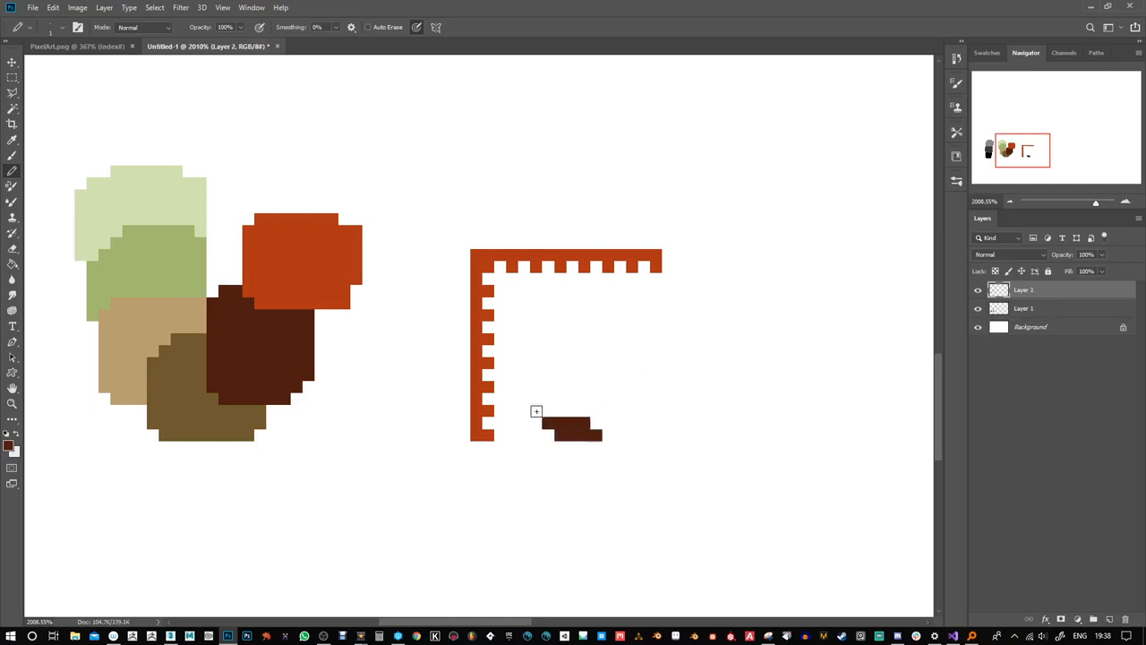
{"action": "left_click_drag", "start_coordinate": [528, 400], "coordinate": [524, 390]}
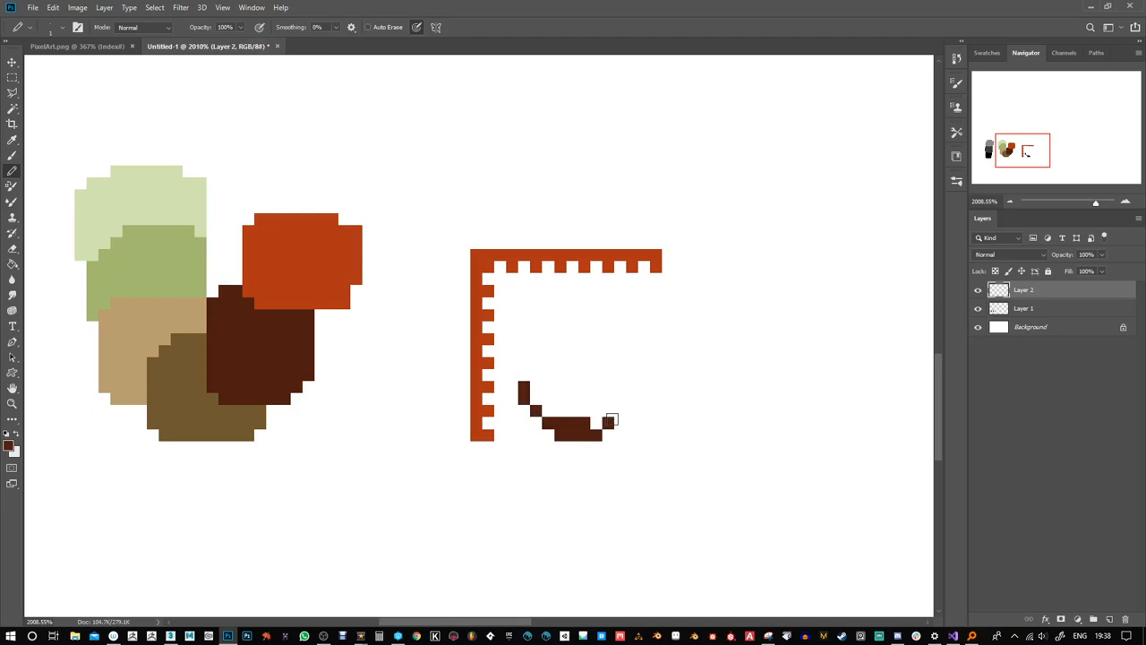
{"action": "left_click_drag", "start_coordinate": [618, 409], "coordinate": [626, 387]}
{"action": "left_click_drag", "start_coordinate": [521, 361], "coordinate": [529, 378]}
{"action": "left_click_drag", "start_coordinate": [630, 363], "coordinate": [632, 378]}
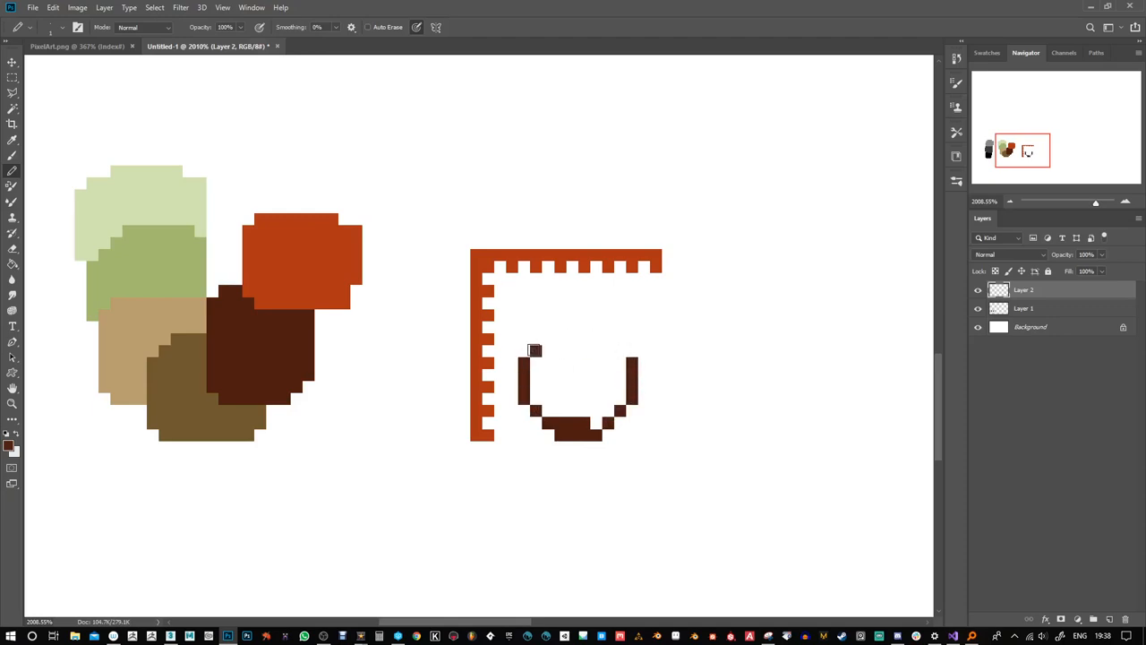
Extend both sides of the pot outline upward, narrowing them pixel by pixel to form the neck
{"action": "left_click_drag", "start_coordinate": [534, 350], "coordinate": [535, 338]}
{"action": "left_click", "coordinate": [620, 346]}
{"action": "left_click", "coordinate": [548, 326]}
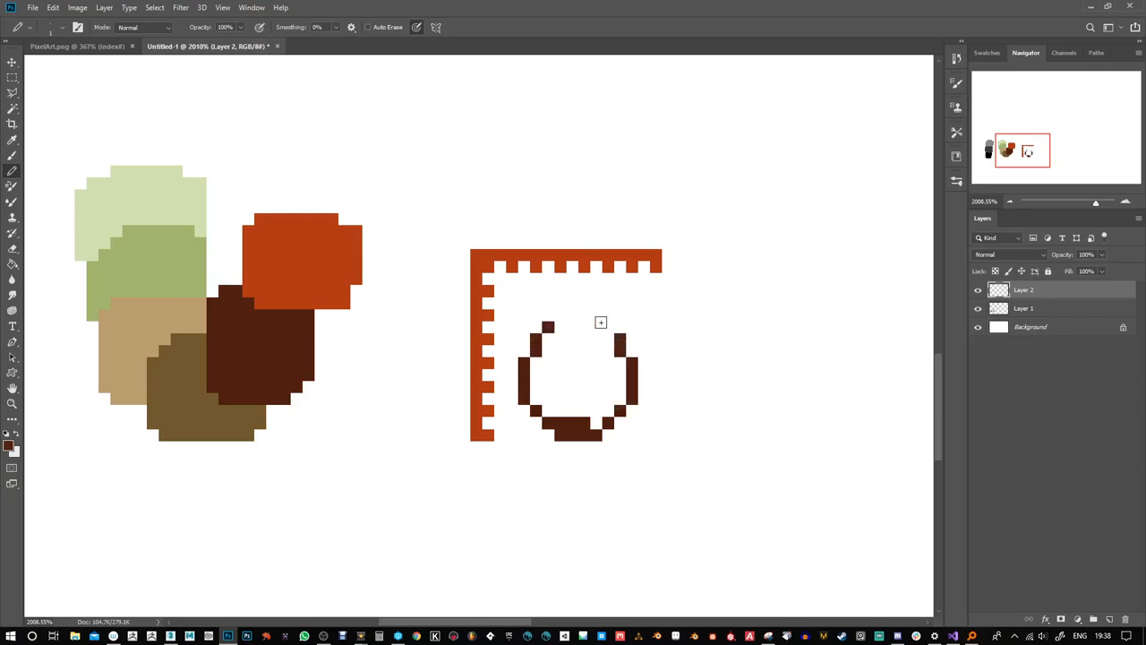
{"action": "left_click", "coordinate": [607, 326]}
{"action": "left_click", "coordinate": [550, 314]}
{"action": "left_click", "coordinate": [609, 316]}
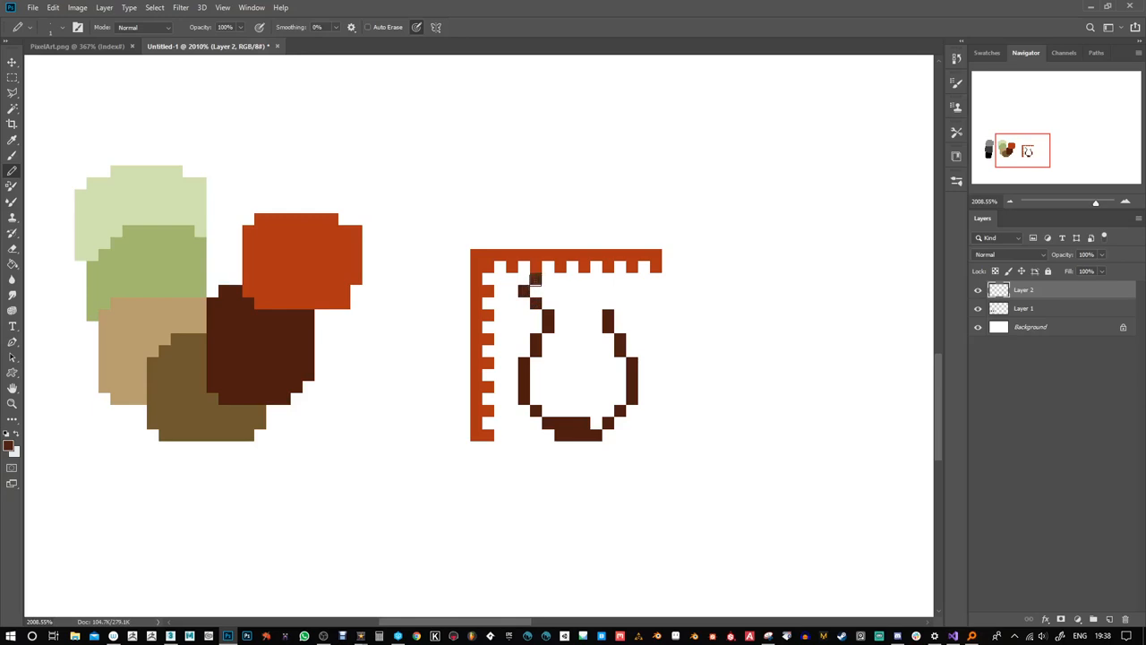
Close the pot outline with a flared rim and fill its interior with dark red-brown
{"action": "left_click_drag", "start_coordinate": [535, 279], "coordinate": [610, 278]}
{"action": "left_click", "coordinate": [622, 290]}
{"action": "left_click", "coordinate": [622, 304]}
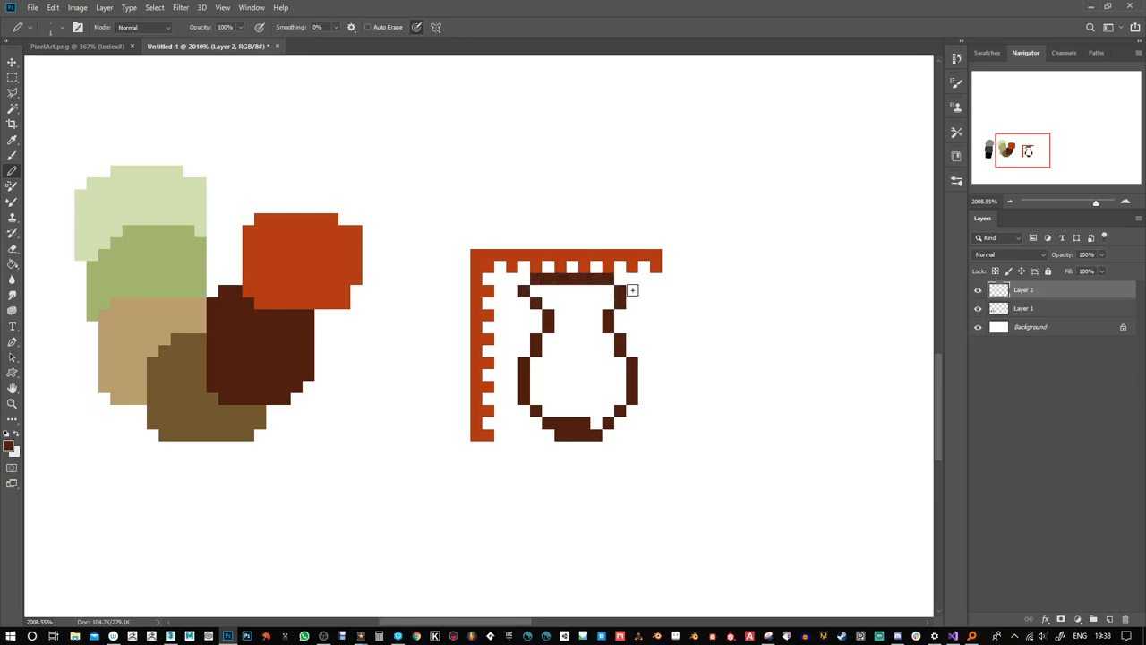
{"action": "left_click", "coordinate": [633, 290]}
{"action": "key", "text": "g"}
{"action": "left_click", "coordinate": [606, 345]}
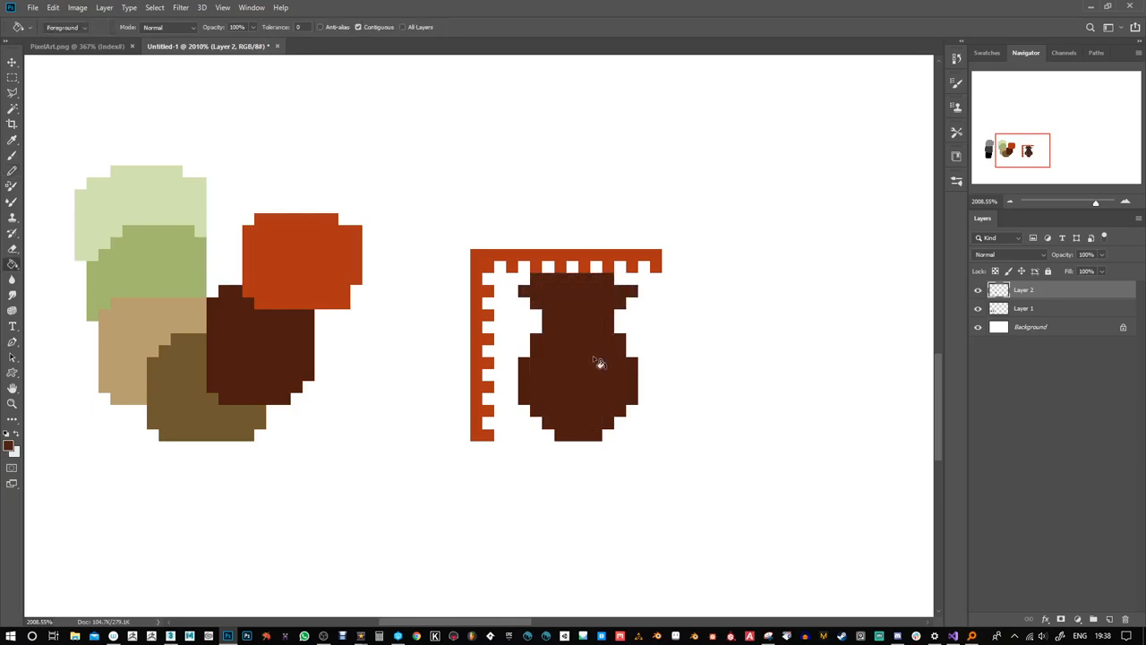
{"action": "key", "text": "b"}
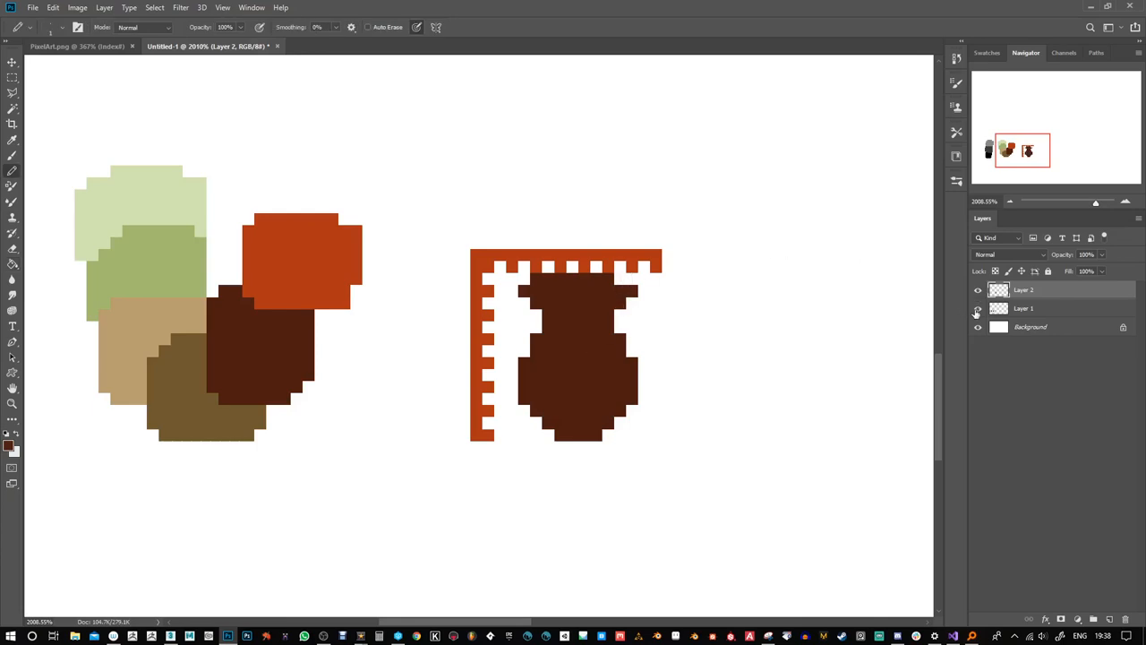
Cut the ruler from Layer 1 onto its own layer and lower that layer's opacity to 6%
{"action": "left_click", "coordinate": [12, 77]}
{"action": "mouse_move", "coordinate": [458, 237]}
{"action": "left_mouse_down"}
{"action": "mouse_move", "coordinate": [545, 440]}
{"action": "mouse_move", "coordinate": [735, 477]}
{"action": "left_mouse_up"}
{"action": "left_click", "coordinate": [1023, 308]}
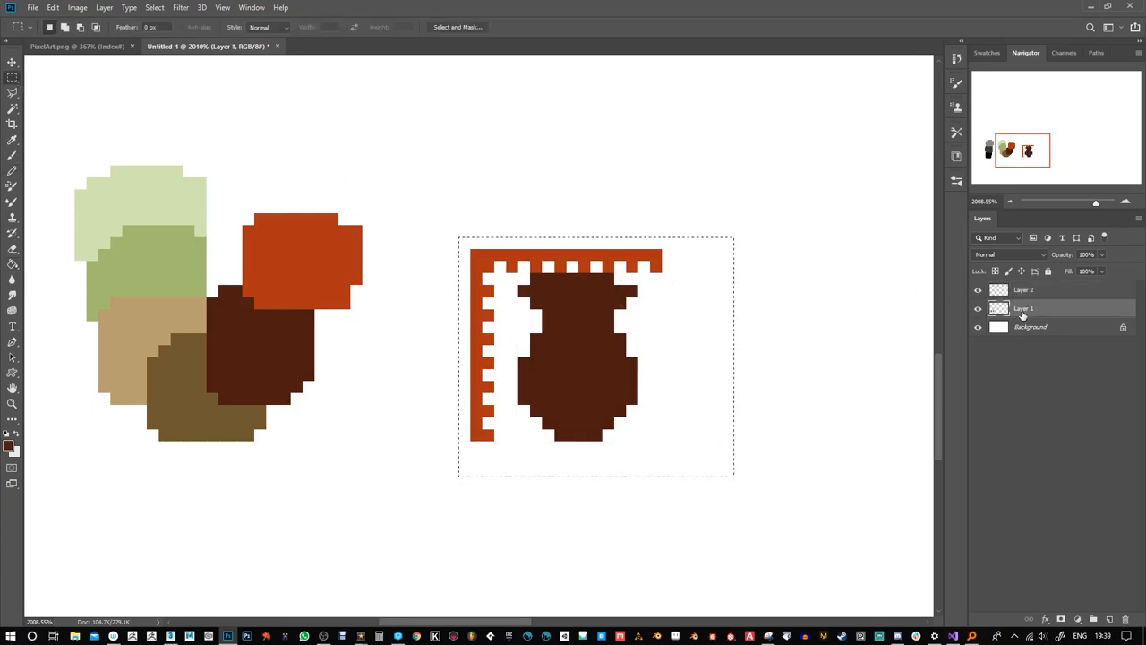
{"action": "key", "text": "ctrl+shift+j"}
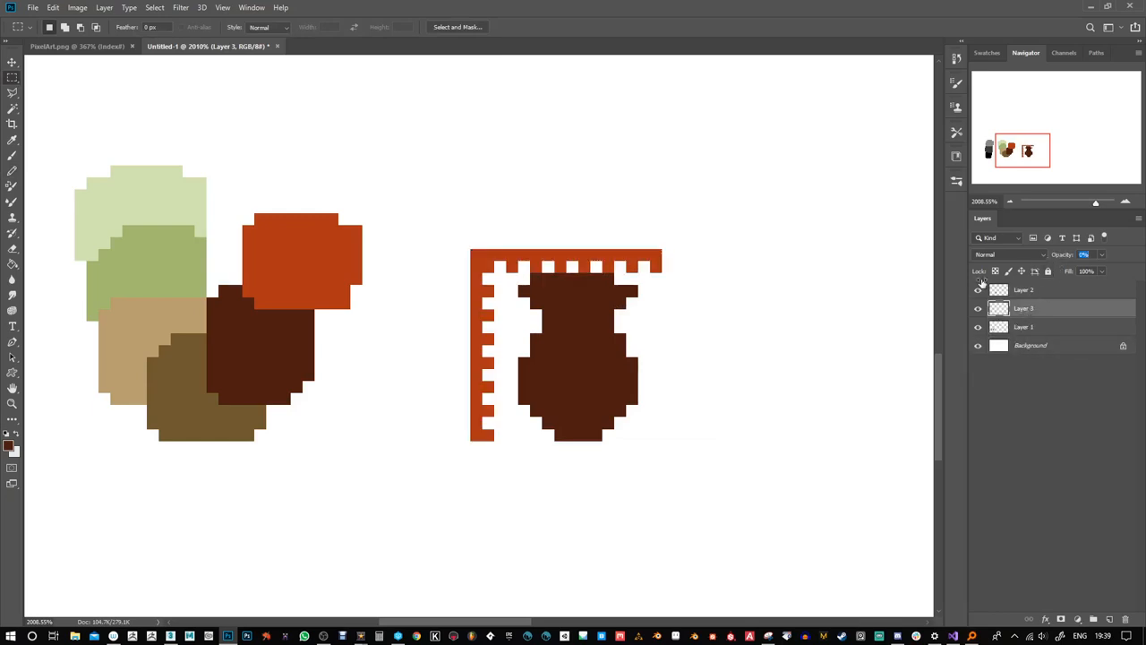
{"action": "left_click", "coordinate": [979, 288]}
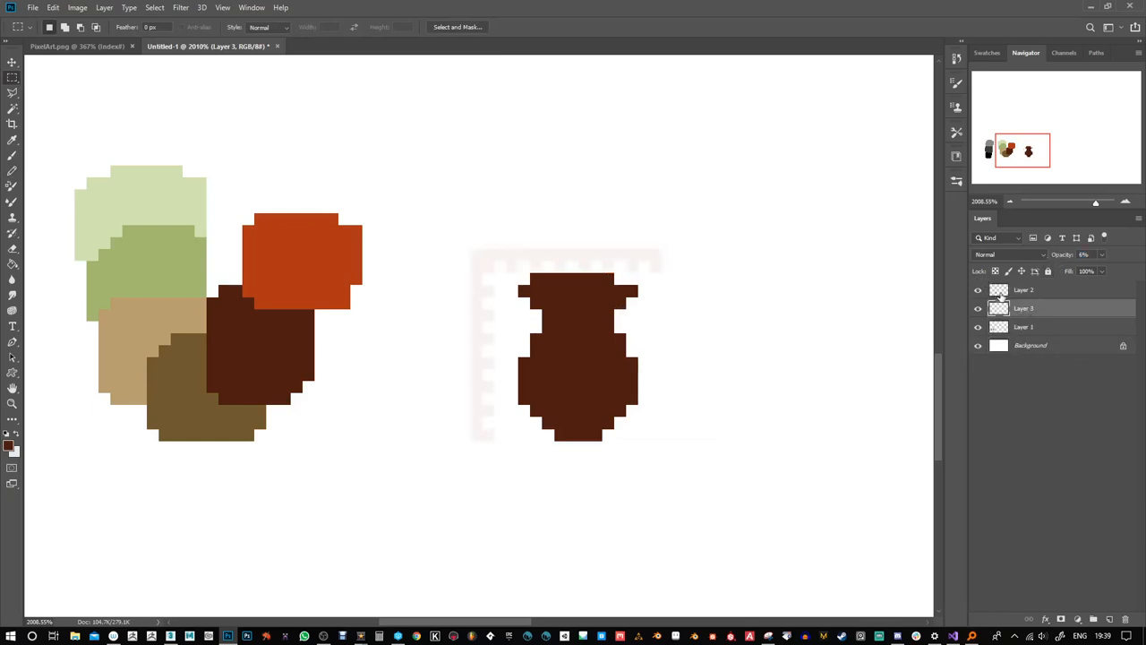
Shade the left edge of the pot's body, neck and rim on Layer 2 with the sampled olive-brown
{"action": "left_click", "coordinate": [1000, 291]}
{"action": "left_click", "coordinate": [11, 170]}
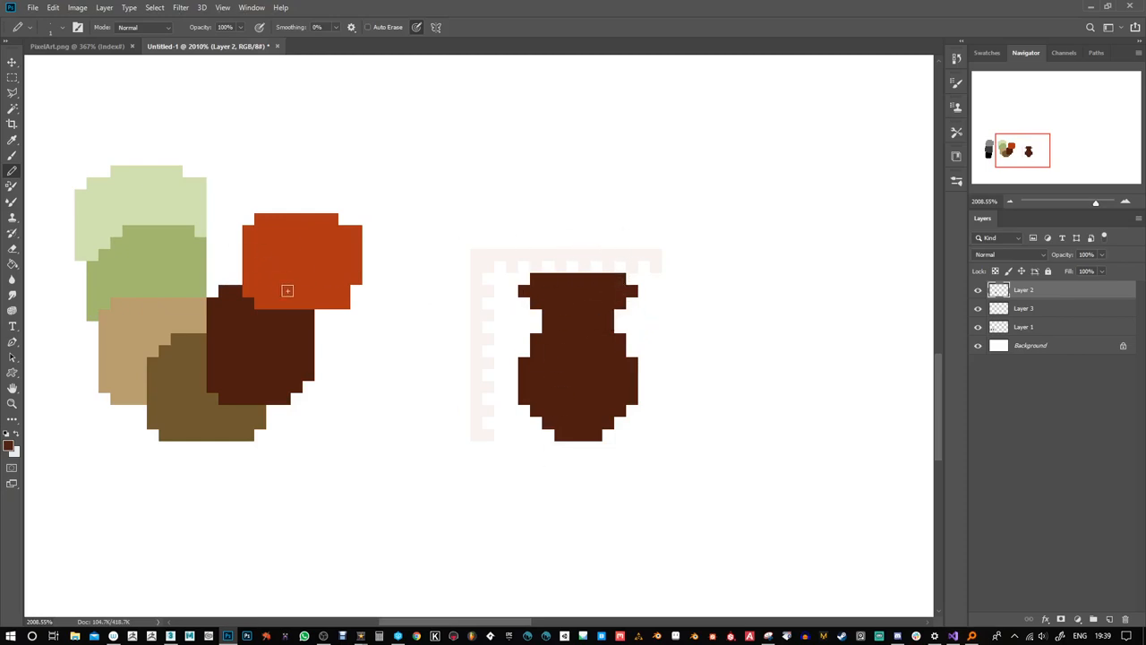
{"action": "left_click", "coordinate": [184, 317], "text": "alt"}
{"action": "left_click", "coordinate": [183, 392], "text": "alt"}
{"action": "mouse_move", "coordinate": [532, 382]}
{"action": "left_mouse_down"}
{"action": "mouse_move", "coordinate": [535, 345]}
{"action": "mouse_move", "coordinate": [536, 400]}
{"action": "mouse_move", "coordinate": [570, 433]}
{"action": "left_mouse_up"}
{"action": "mouse_move", "coordinate": [541, 312]}
{"action": "left_mouse_down"}
{"action": "mouse_move", "coordinate": [527, 289]}
{"action": "mouse_move", "coordinate": [538, 283]}
{"action": "left_mouse_up"}
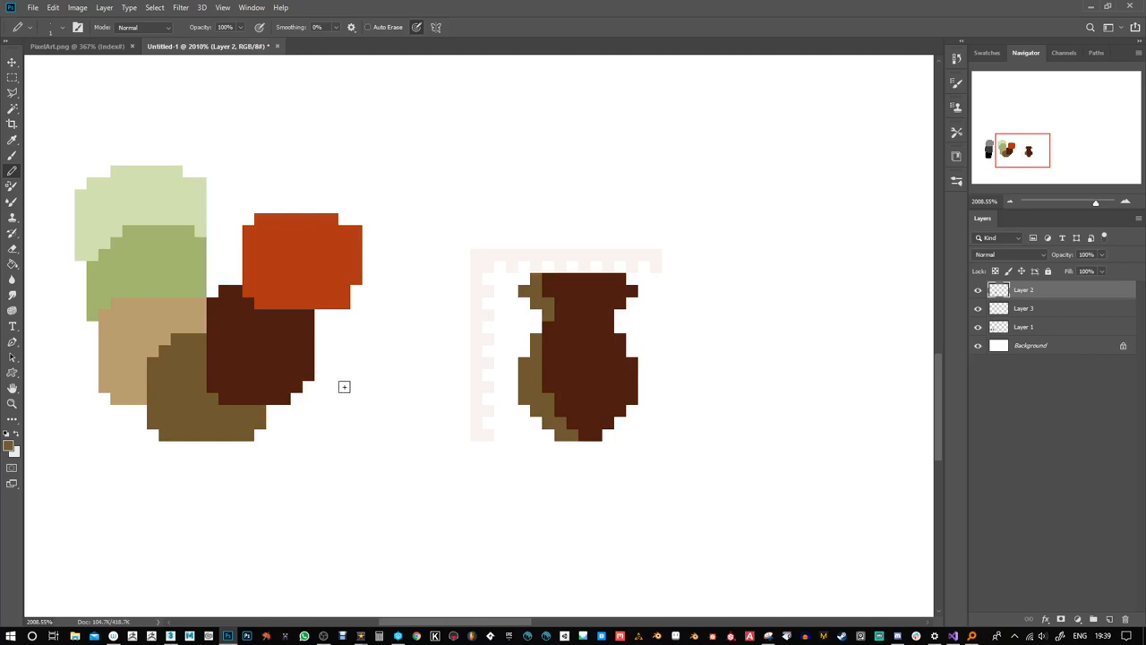
Paint green highlights on the right of the pot's body and rim, with pale green spots inside them
{"action": "left_click", "coordinate": [164, 320], "text": "alt"}
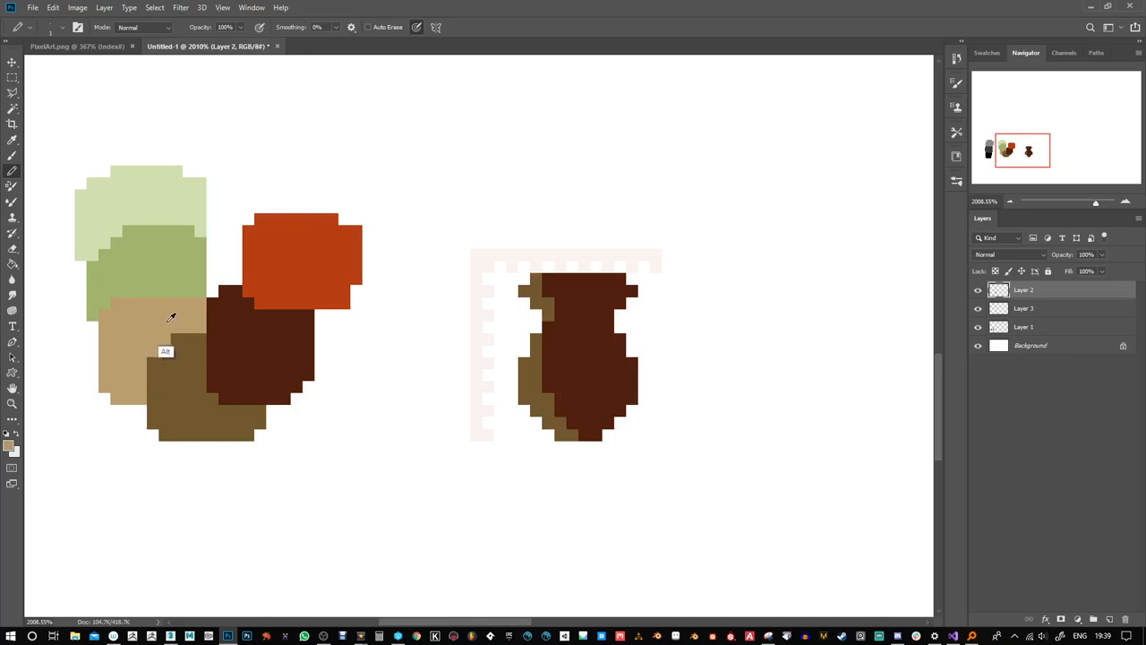
{"action": "left_click", "coordinate": [164, 252], "text": "alt"}
{"action": "mouse_move", "coordinate": [581, 350]}
{"action": "left_mouse_down"}
{"action": "mouse_move", "coordinate": [609, 382]}
{"action": "mouse_move", "coordinate": [612, 345]}
{"action": "mouse_move", "coordinate": [620, 371]}
{"action": "mouse_move", "coordinate": [627, 365]}
{"action": "mouse_move", "coordinate": [600, 393]}
{"action": "mouse_move", "coordinate": [576, 384]}
{"action": "mouse_move", "coordinate": [587, 331]}
{"action": "mouse_move", "coordinate": [586, 397]}
{"action": "mouse_move", "coordinate": [605, 328]}
{"action": "left_mouse_up"}
{"action": "mouse_move", "coordinate": [616, 276]}
{"action": "left_mouse_down"}
{"action": "mouse_move", "coordinate": [582, 288]}
{"action": "mouse_move", "coordinate": [623, 290]}
{"action": "mouse_move", "coordinate": [610, 303]}
{"action": "mouse_move", "coordinate": [516, 273]}
{"action": "mouse_move", "coordinate": [579, 276]}
{"action": "mouse_move", "coordinate": [575, 266]}
{"action": "mouse_move", "coordinate": [612, 292]}
{"action": "left_mouse_up"}
{"action": "left_click", "coordinate": [172, 196], "text": "alt"}
{"action": "left_click_drag", "start_coordinate": [613, 347], "coordinate": [610, 345]}
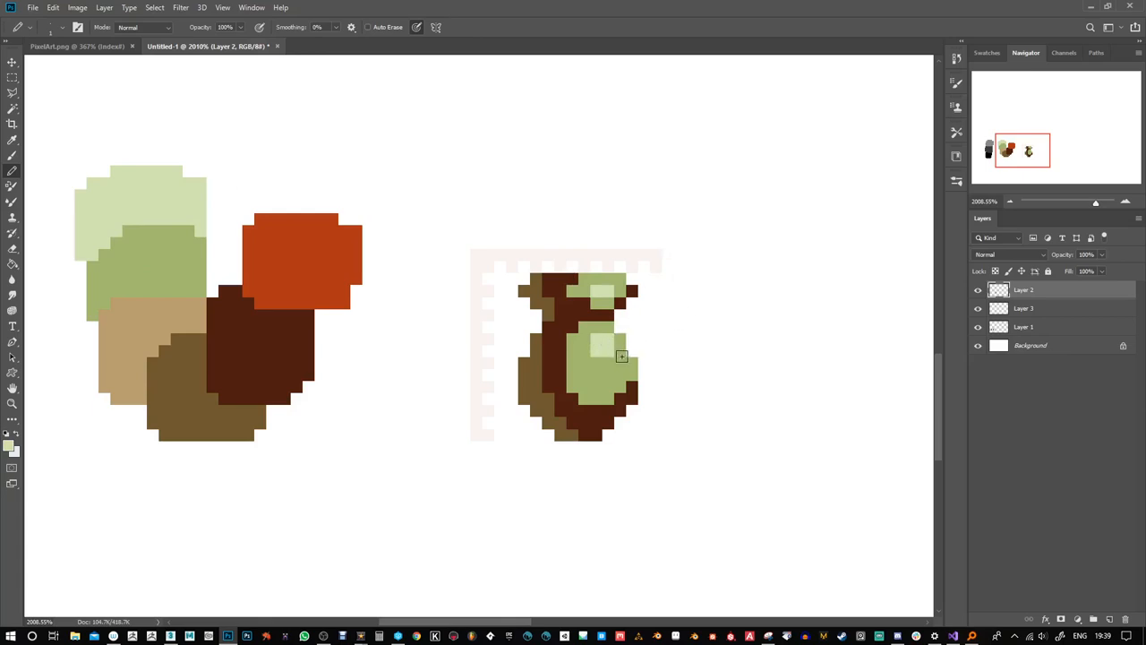
Add tan transition pixels around the edges of the green highlights on the pot's body and rim
{"action": "left_click", "coordinate": [161, 319], "text": "alt"}
{"action": "left_click", "coordinate": [630, 376]}
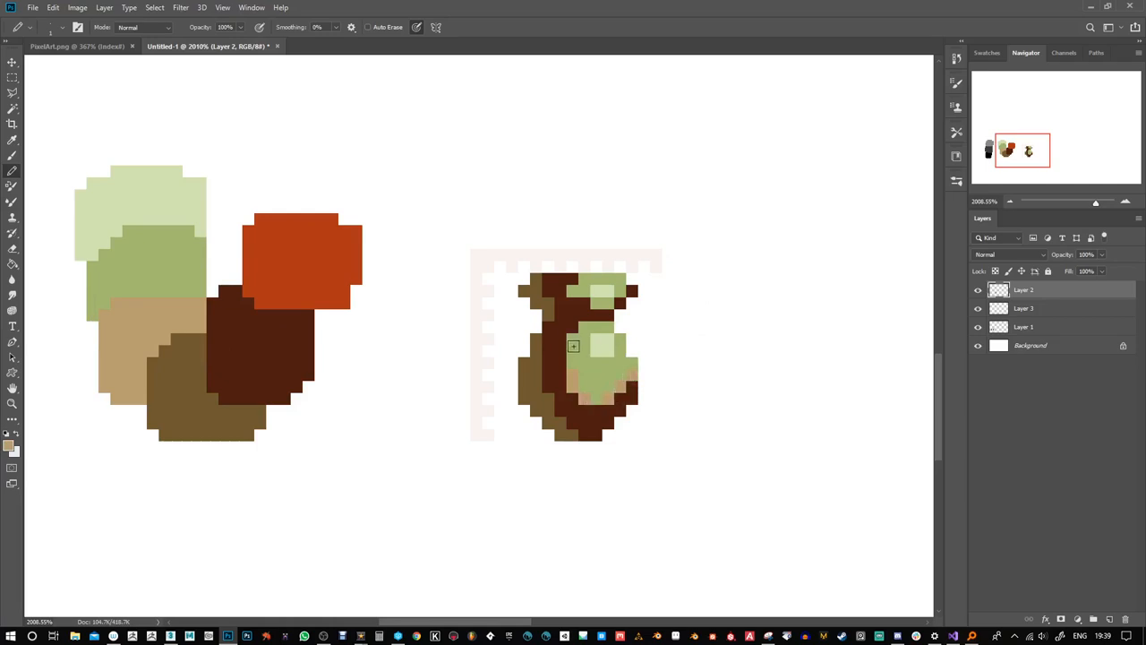
{"action": "left_click", "coordinate": [584, 302]}
{"action": "left_click", "coordinate": [573, 292]}
{"action": "left_click", "coordinate": [584, 280]}
Add a Hue/Saturation adjustment layer, check the artwork at Saturation -100, and undo the desaturation
{"action": "left_click", "coordinate": [1079, 620]}
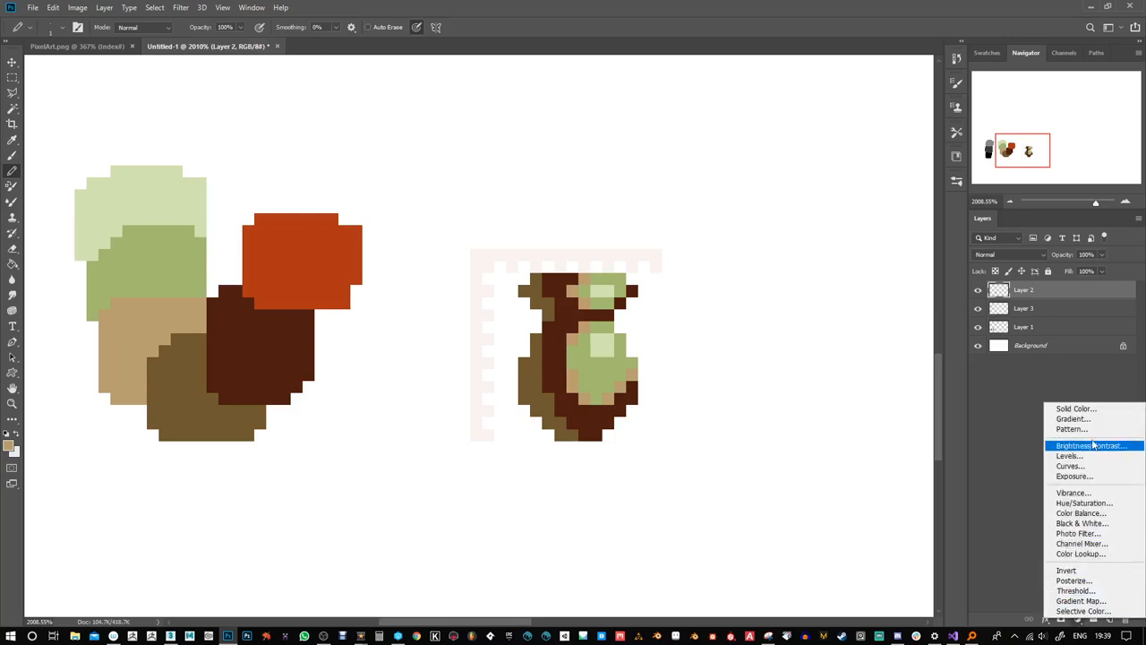
{"action": "left_click", "coordinate": [1086, 505]}
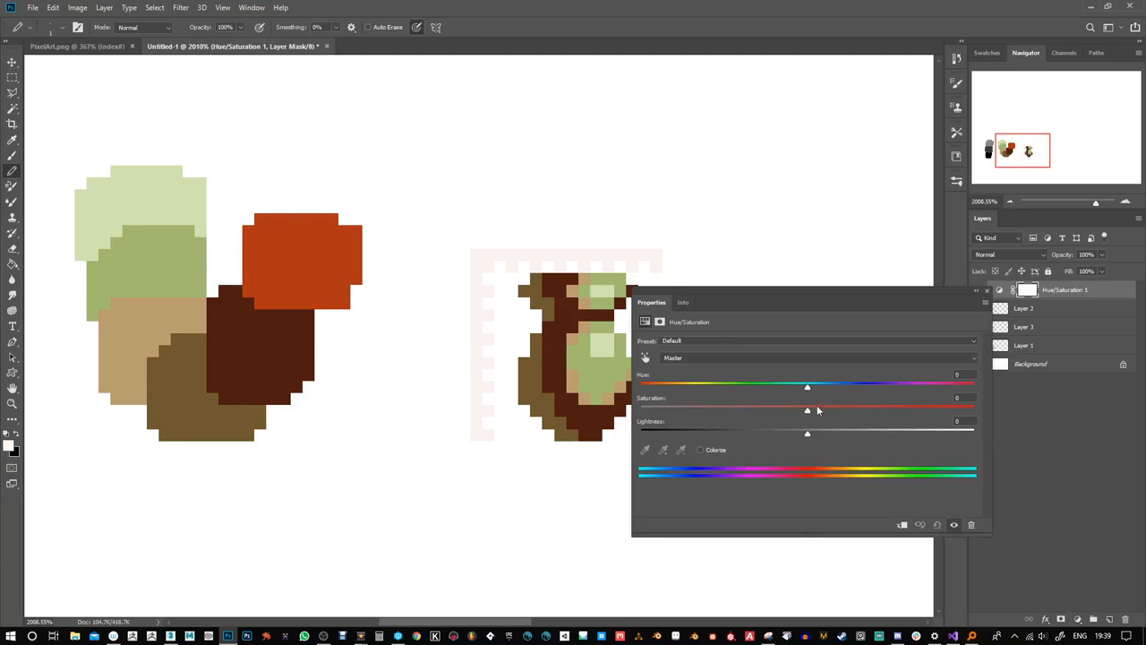
{"action": "left_click_drag", "start_coordinate": [815, 407], "coordinate": [629, 408]}
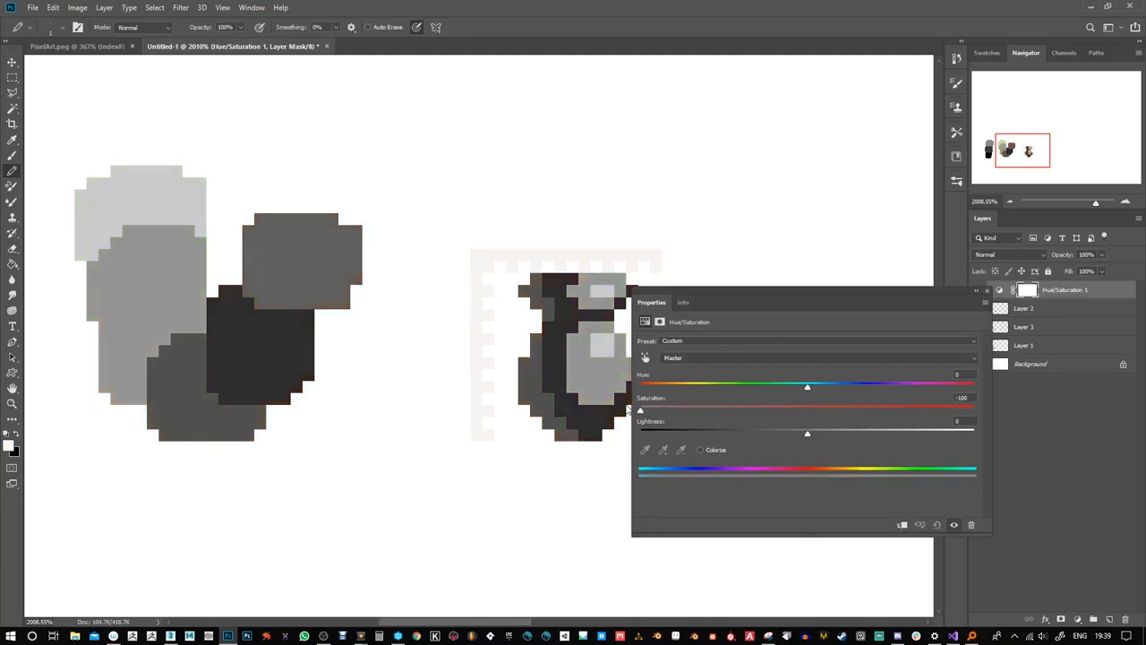
{"action": "left_click", "coordinate": [987, 291]}
{"action": "key", "text": "ctrl+z"}
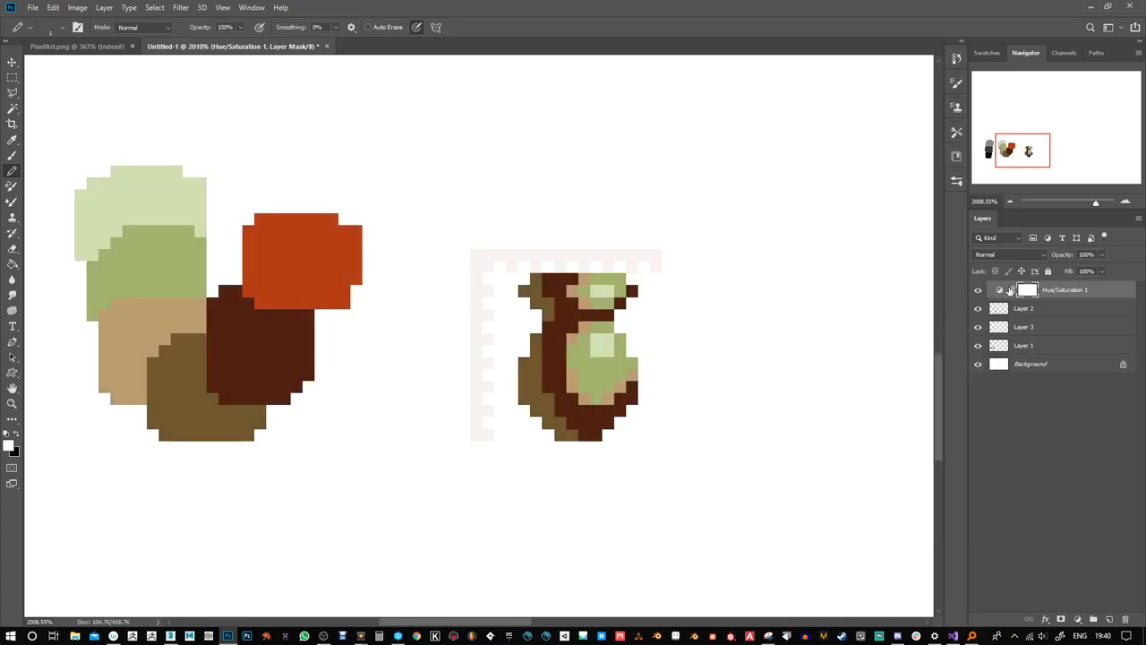
Sample the tan swatch on Layer 1, shift the colour to a darker, yellower tan, and refill the swatch with it
{"action": "left_click", "coordinate": [144, 320], "text": "alt"}
{"action": "left_click", "coordinate": [165, 312], "text": "alt"}
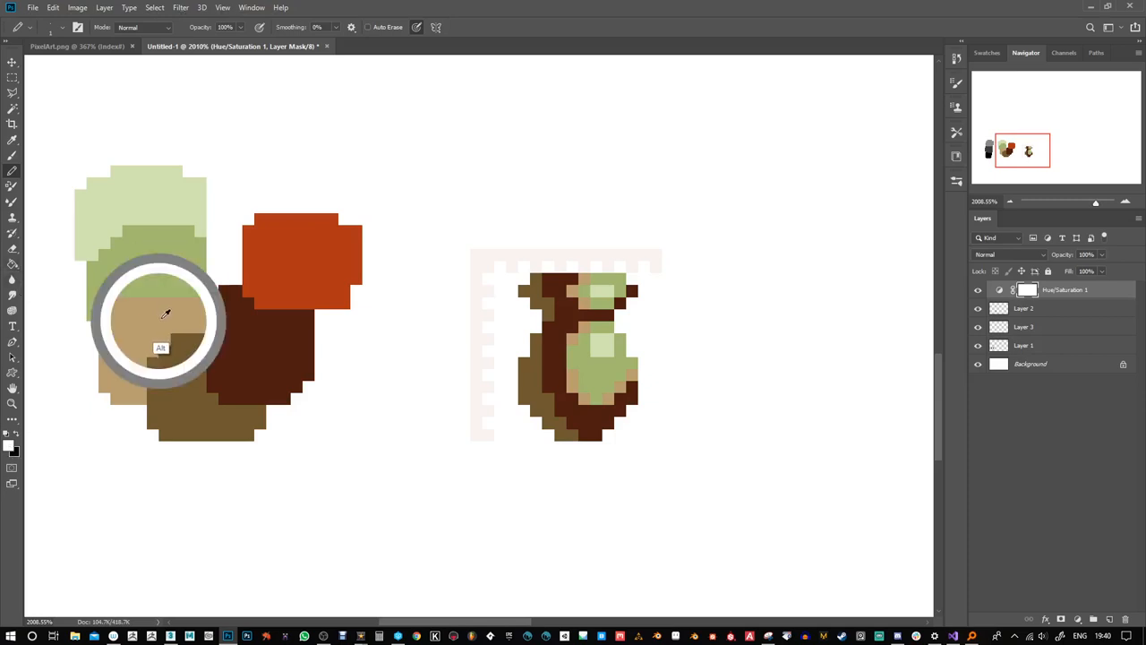
{"action": "left_click", "coordinate": [1003, 345]}
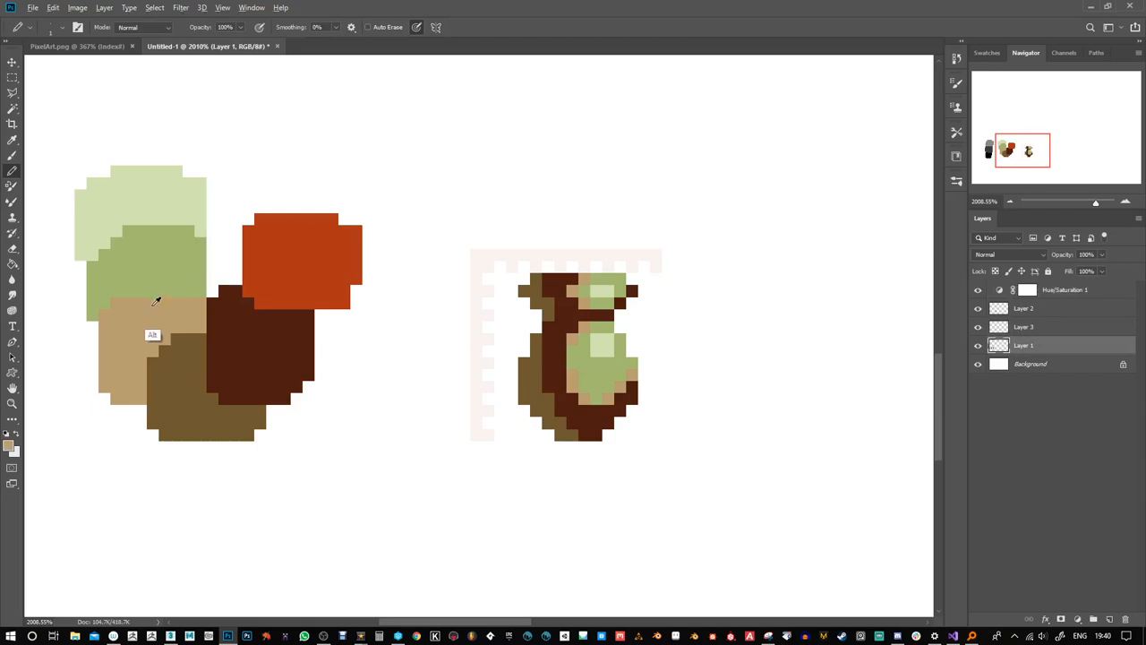
{"action": "left_click", "coordinate": [150, 341], "text": "alt"}
{"action": "left_click", "coordinate": [10, 444]}
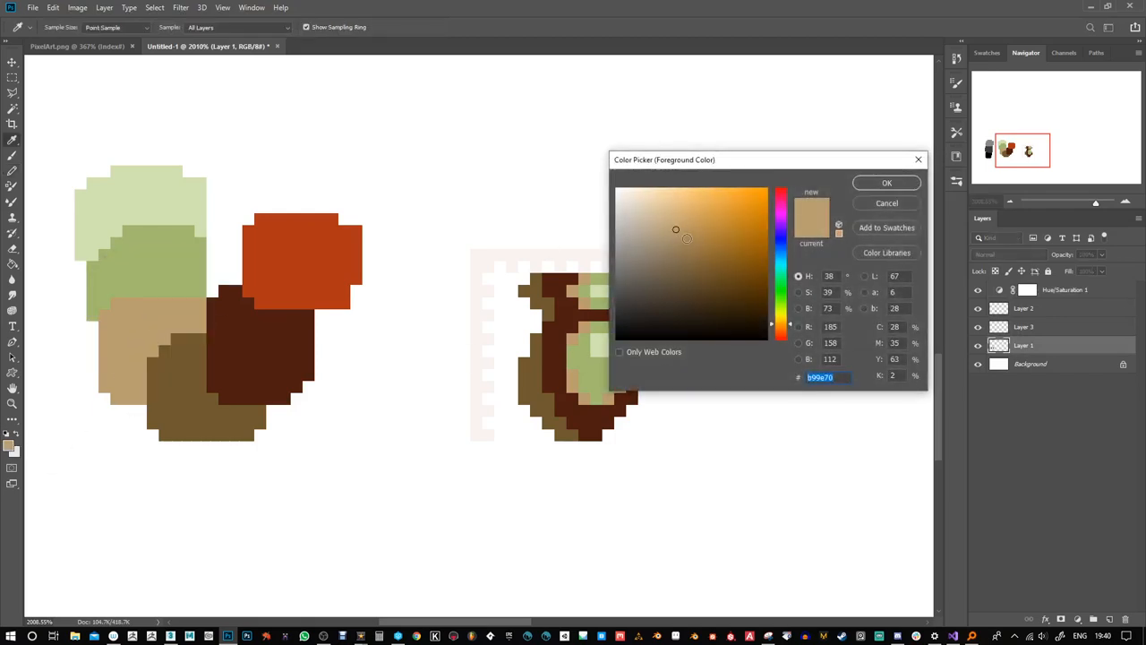
{"action": "left_click", "coordinate": [682, 236]}
{"action": "left_click_drag", "start_coordinate": [783, 326], "coordinate": [785, 322]}
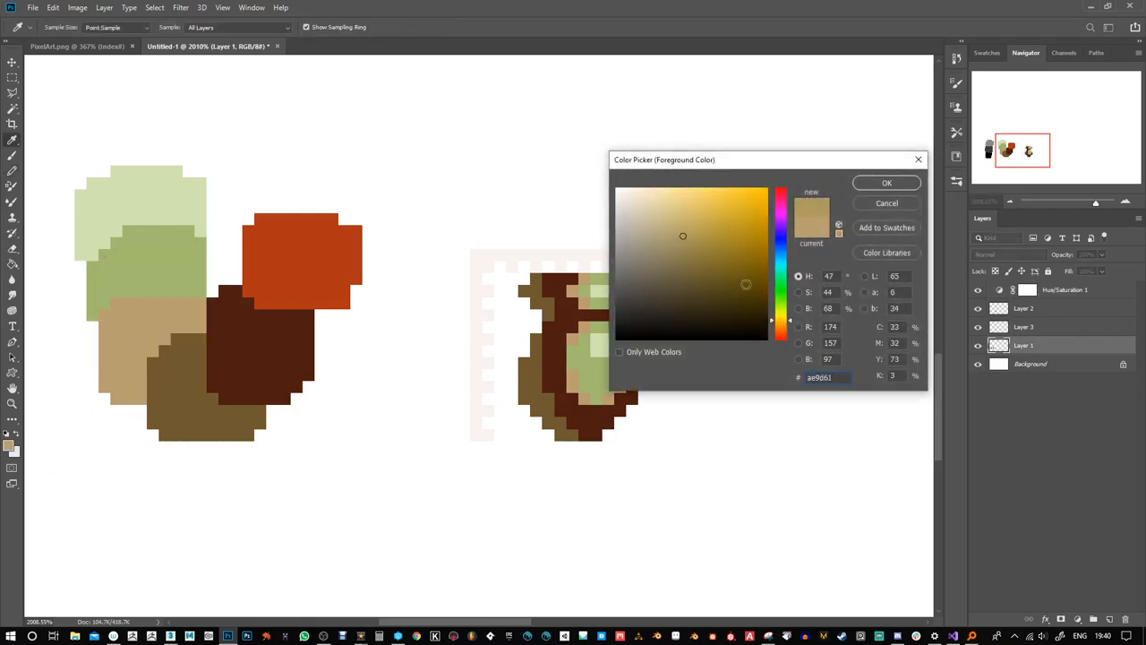
{"action": "left_click", "coordinate": [883, 183]}
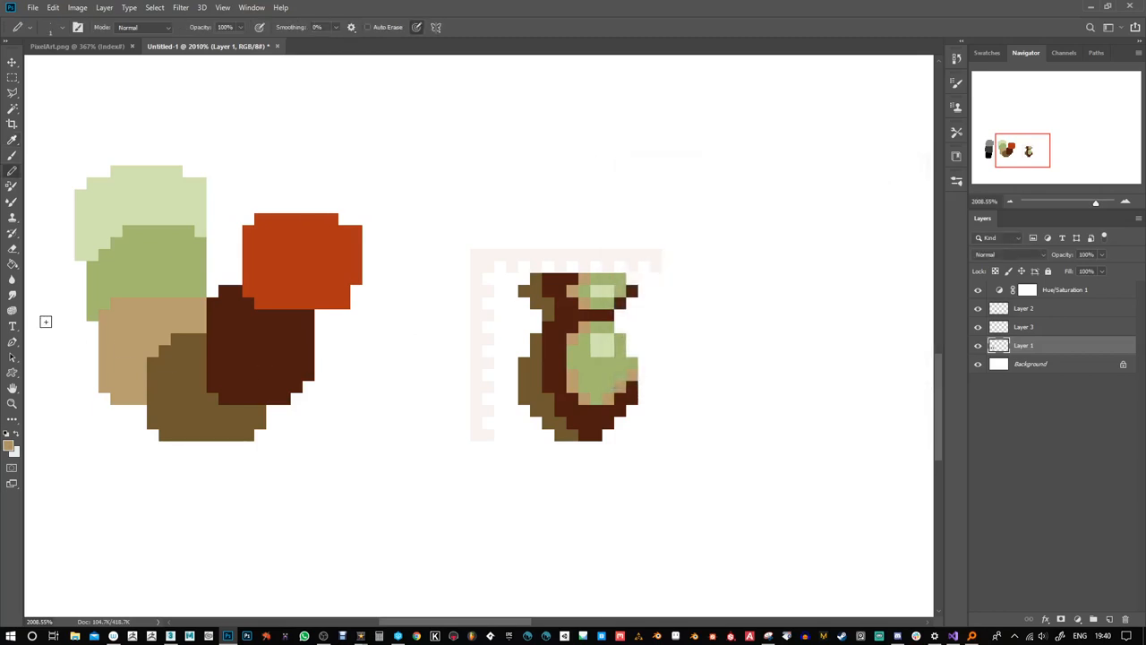
{"action": "left_click", "coordinate": [13, 265]}
{"action": "left_click", "coordinate": [147, 344]}
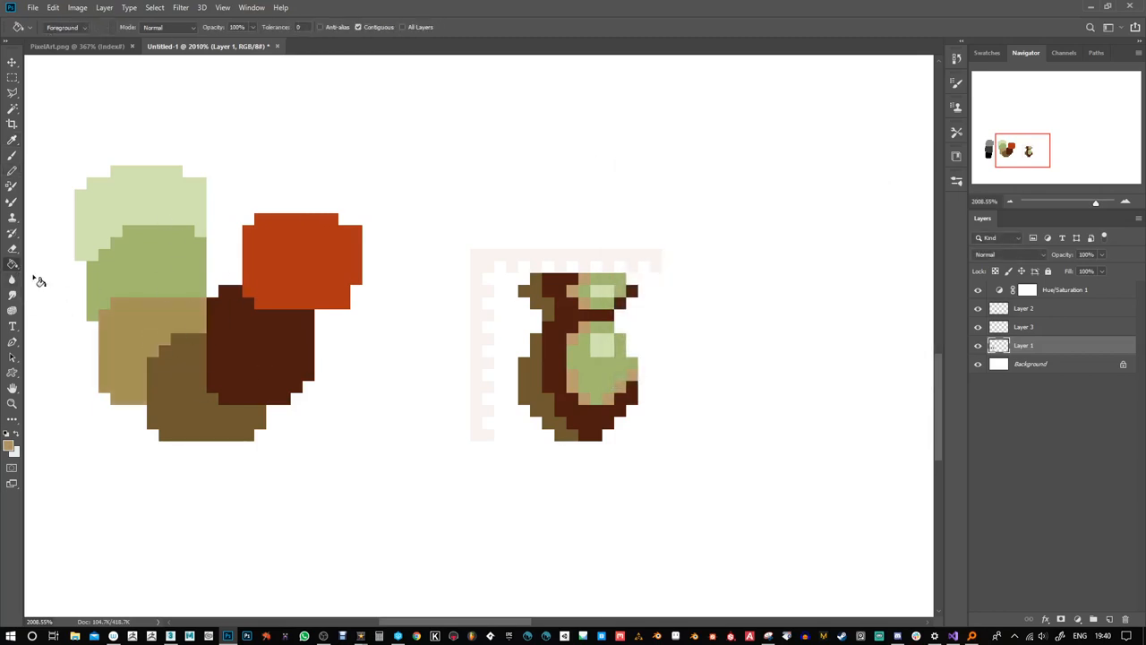
On Layer 2, repaint the pot's transition pixels in the new tan and add tan and dark brown pixels along the body's left edge
{"action": "left_click", "coordinate": [13, 170]}
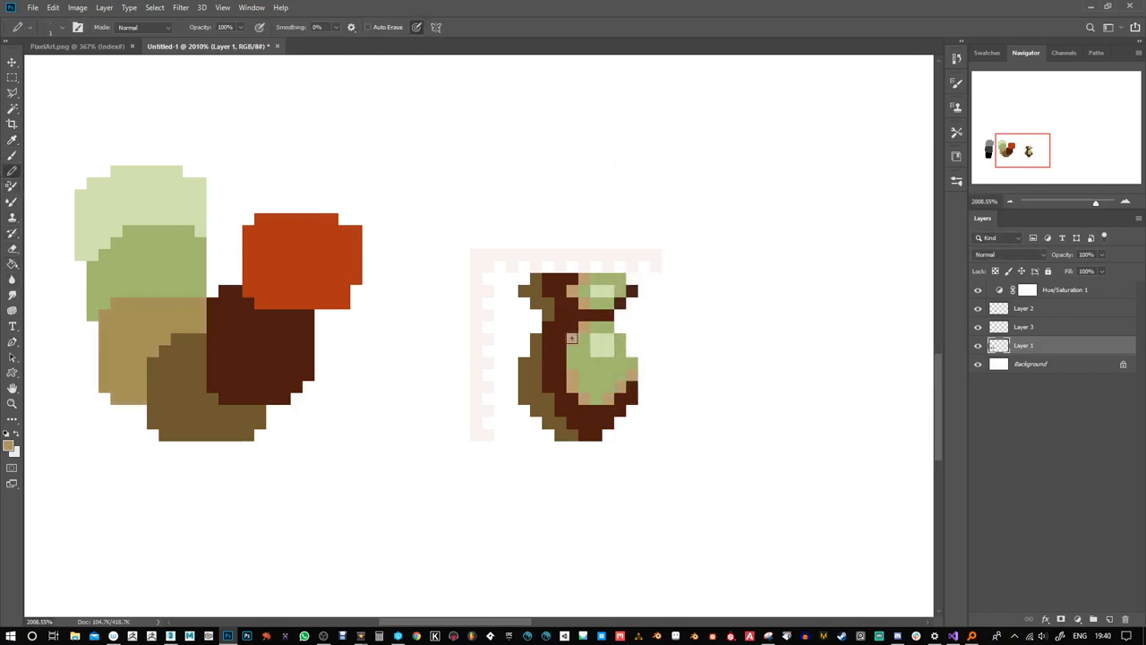
{"action": "left_click", "coordinate": [994, 326]}
{"action": "left_click", "coordinate": [994, 309]}
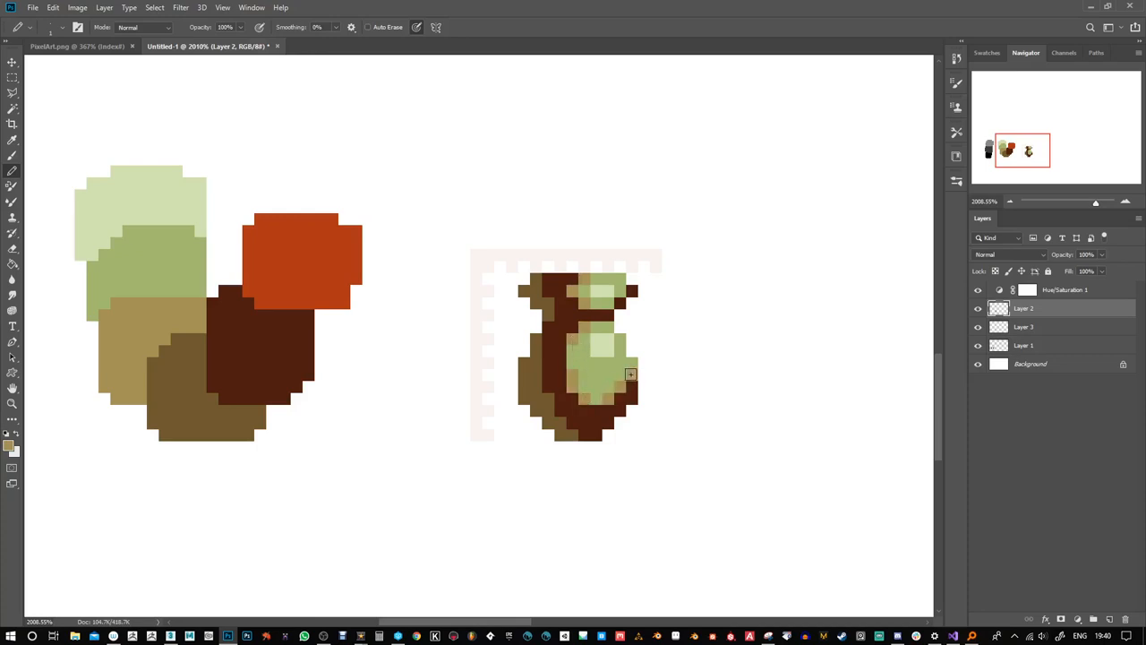
{"action": "left_click_drag", "start_coordinate": [528, 390], "coordinate": [536, 411]}
{"action": "key", "text": "ctrl+z"}
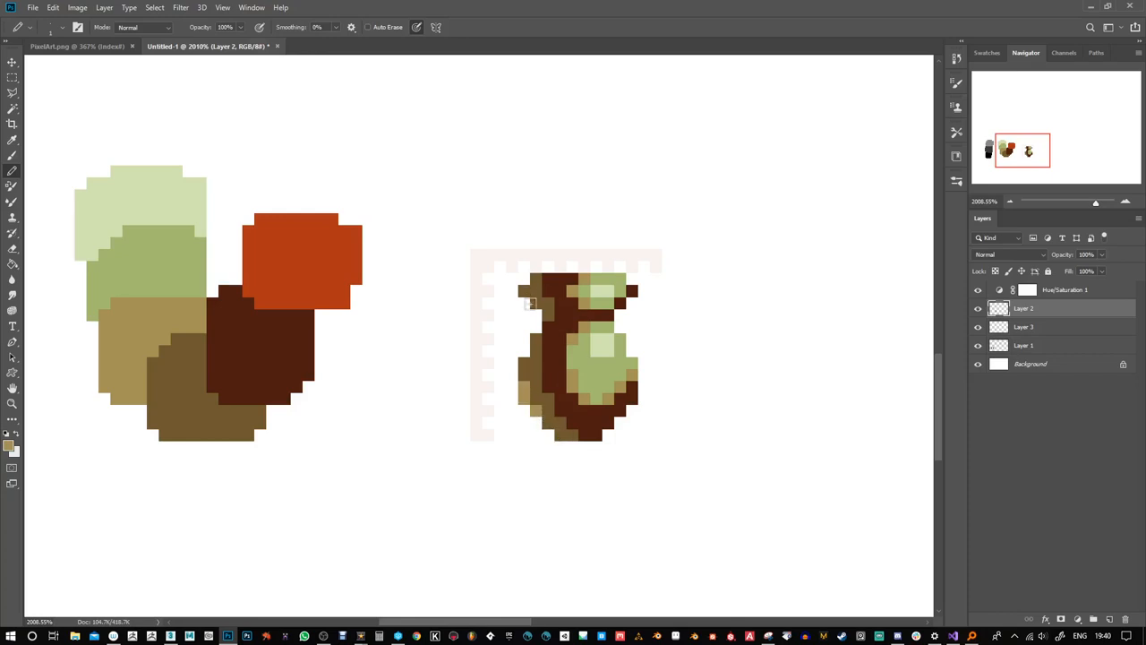
{"action": "left_click", "coordinate": [298, 329], "text": "alt"}
{"action": "mouse_move", "coordinate": [523, 362]}
{"action": "left_mouse_down"}
{"action": "mouse_move", "coordinate": [608, 359]}
{"action": "mouse_move", "coordinate": [618, 341]}
{"action": "left_mouse_up"}
Paint an orange-red band across the pot's body highlight, with tan transition pixels along its upper edge
{"action": "left_click", "coordinate": [316, 288], "text": "alt"}
{"action": "left_click", "coordinate": [153, 358], "text": "alt"}
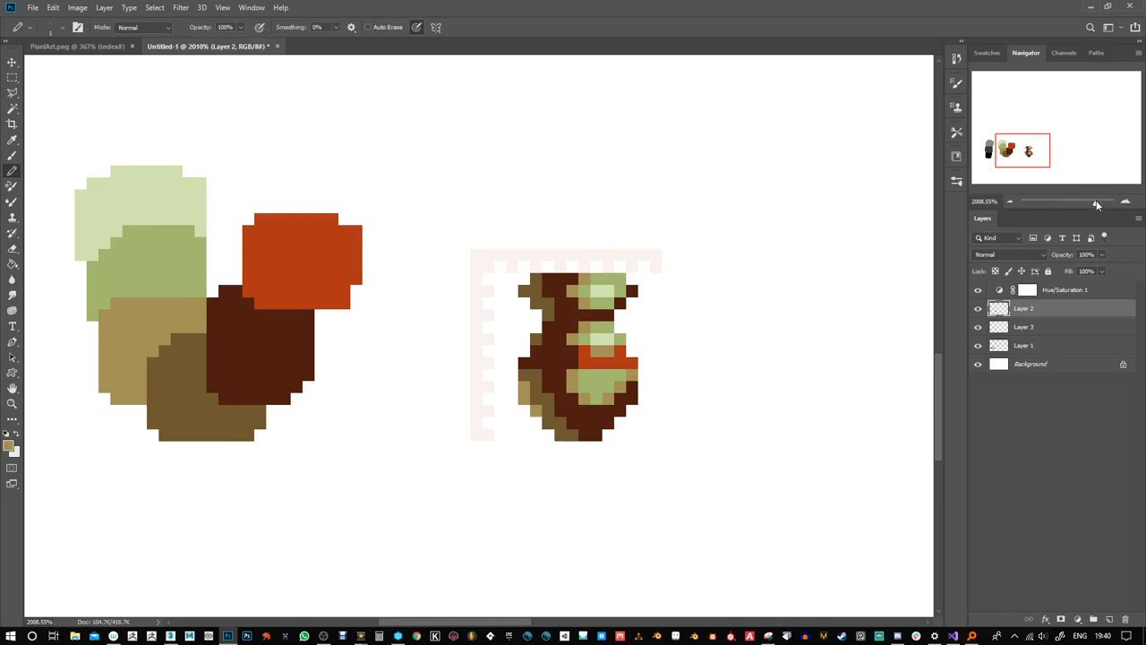
Check the artwork at 100% zoom, and enlarge the image to 300% width and height with Nearest Neighbor resampling
{"action": "left_click_drag", "start_coordinate": [1096, 203], "coordinate": [1082, 202]}
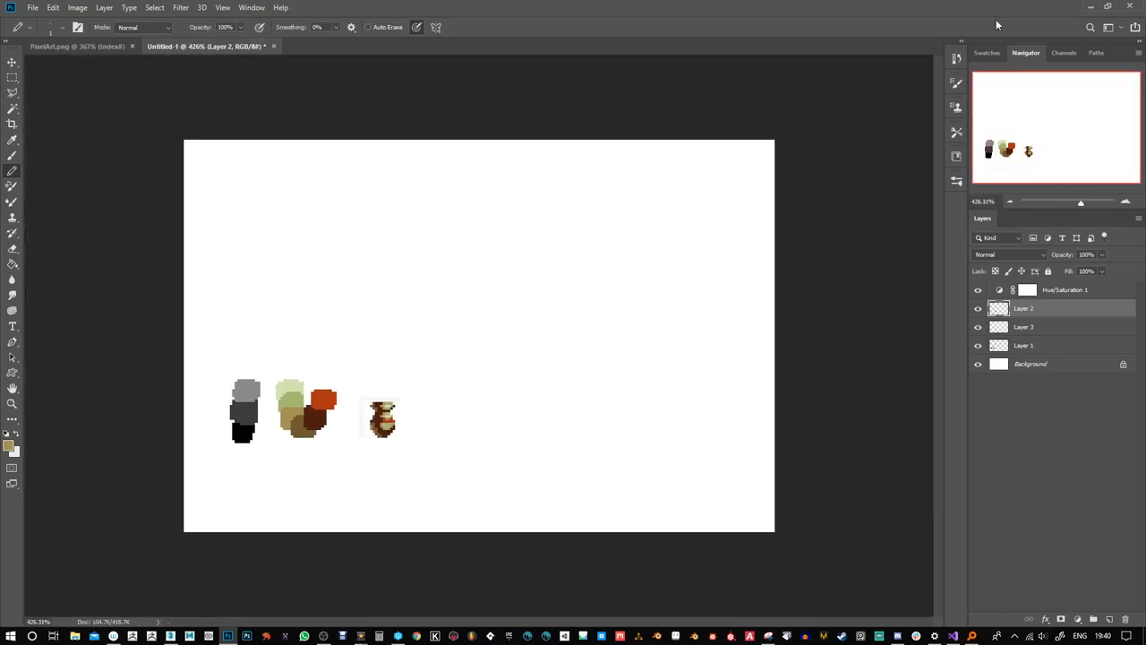
{"action": "key", "text": "ctrl+1"}
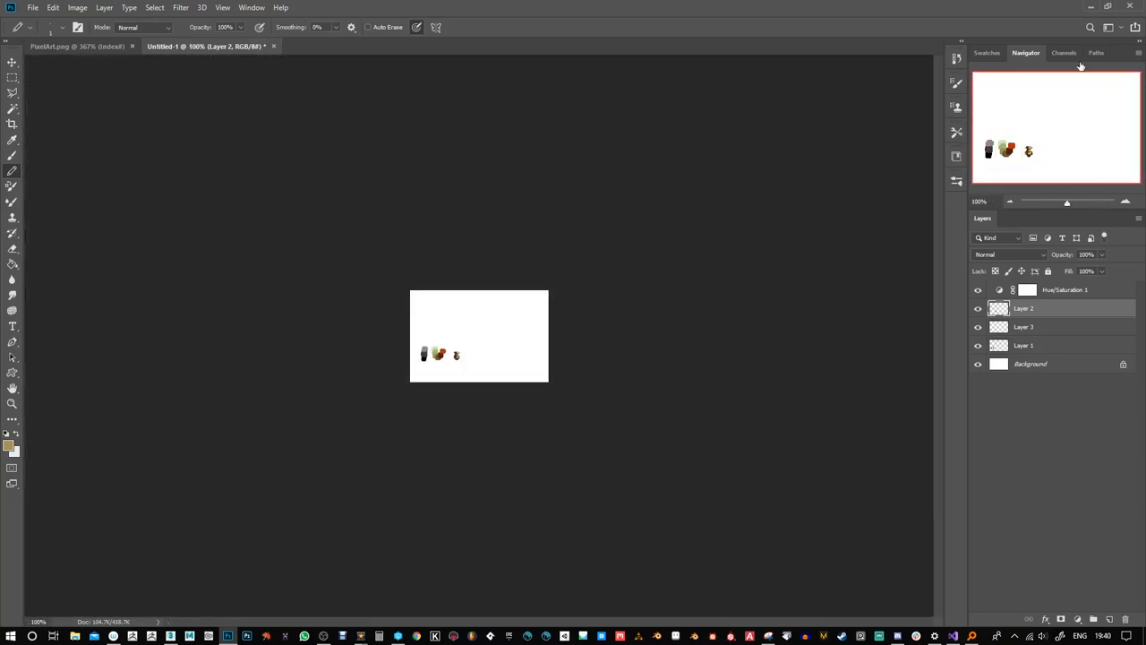
{"action": "key", "text": "ctrl+0"}
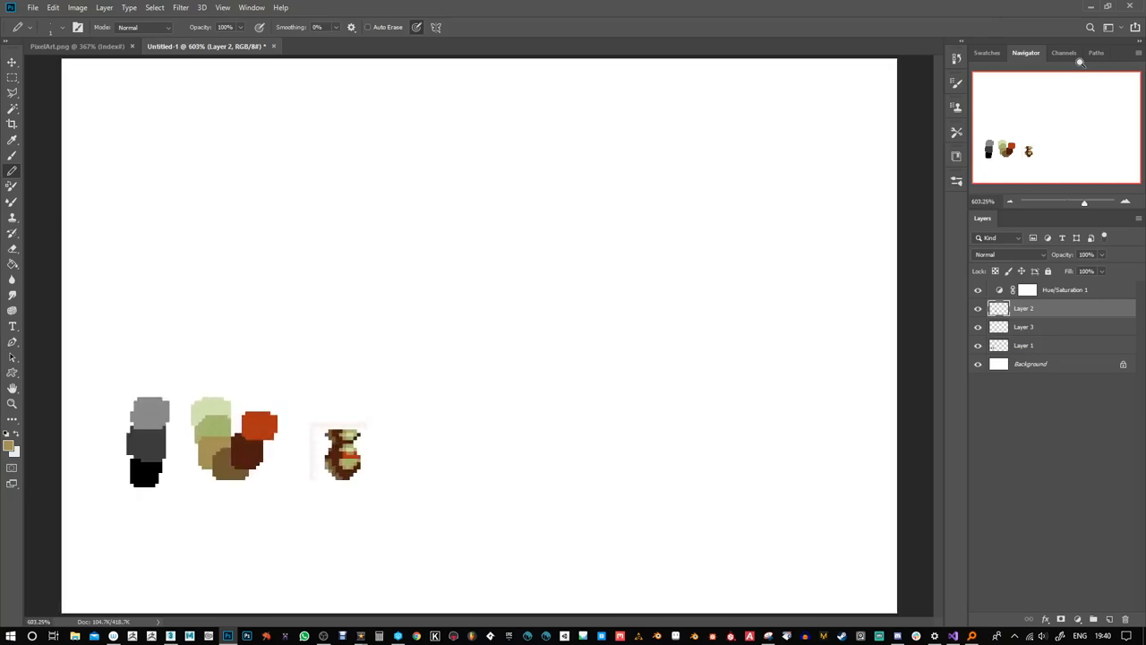
{"action": "key", "text": "ctrl+1"}
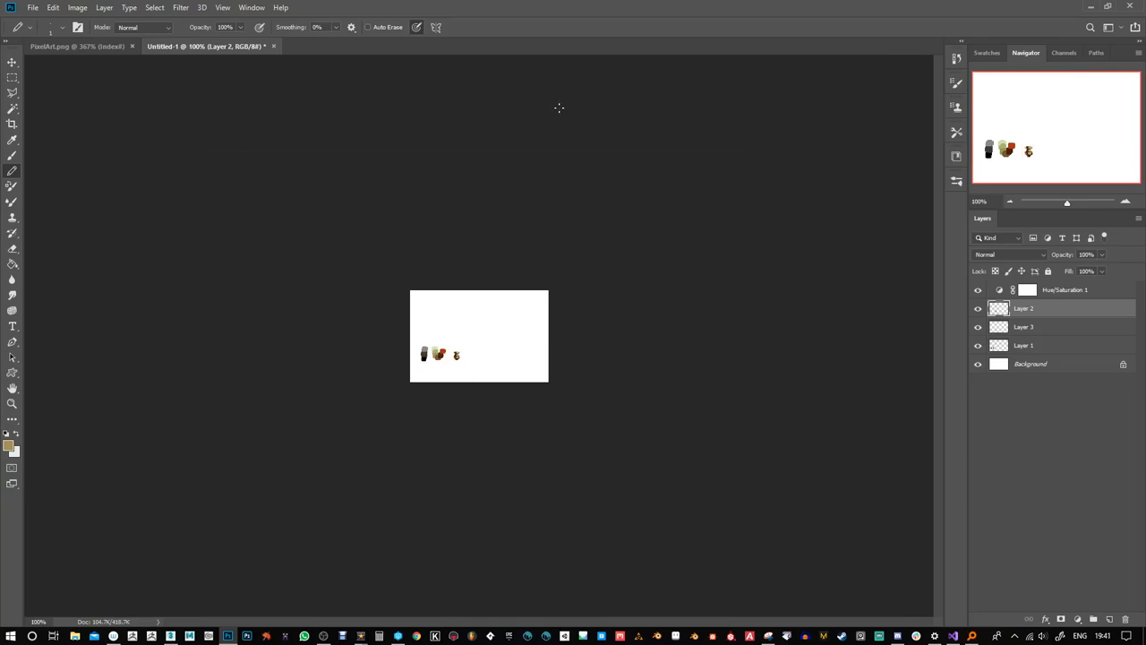
{"action": "left_click", "coordinate": [77, 7]}
{"action": "left_click", "coordinate": [103, 97]}
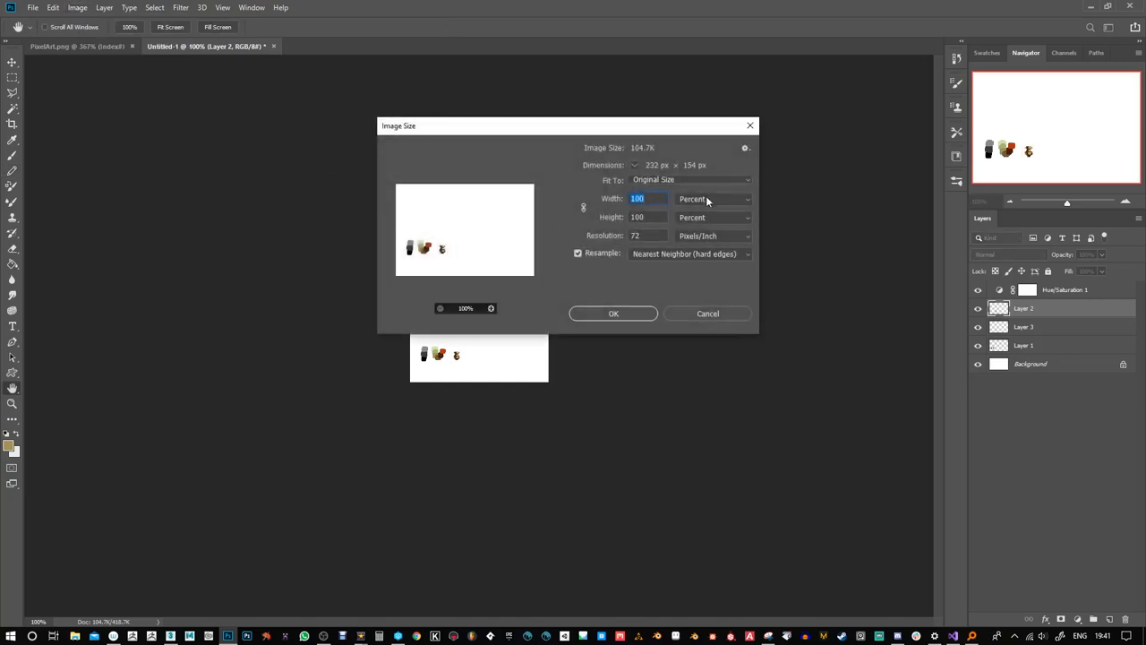
{"action": "type", "text": "300"}
{"action": "key", "text": "Tab"}
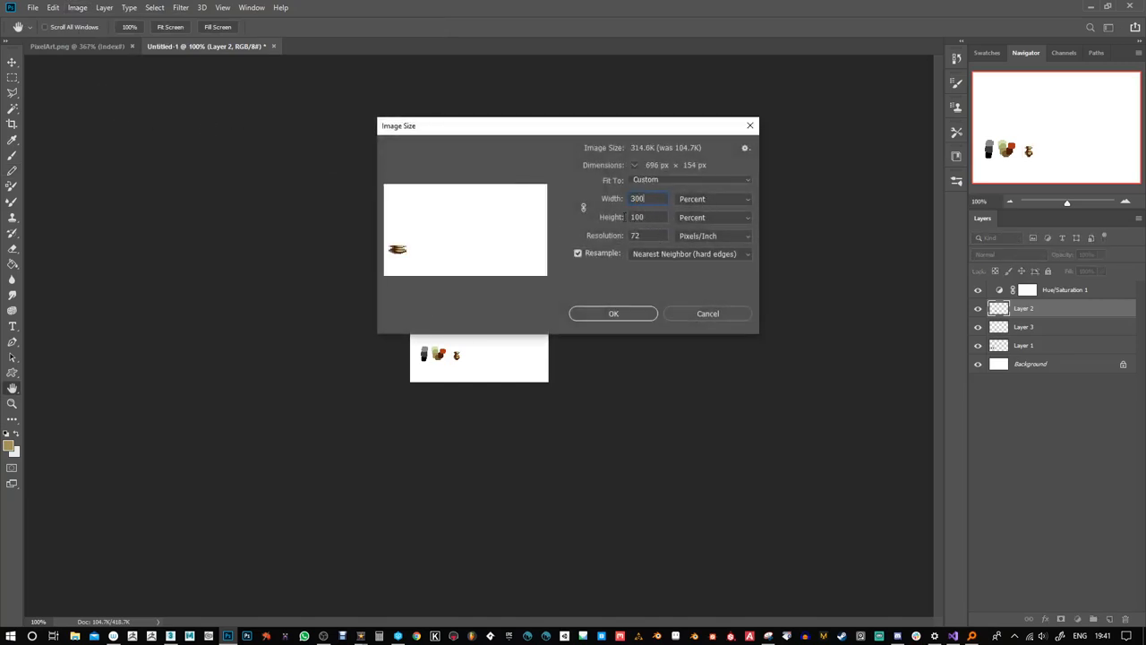
{"action": "type", "text": "300"}
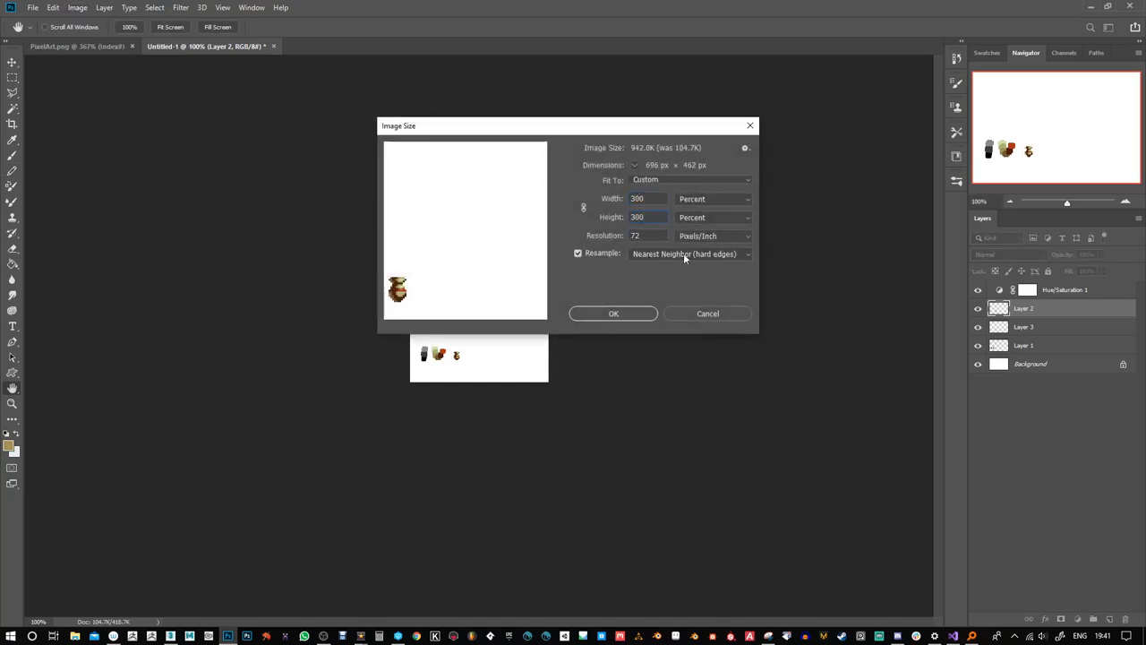
{"action": "left_click", "coordinate": [627, 313]}
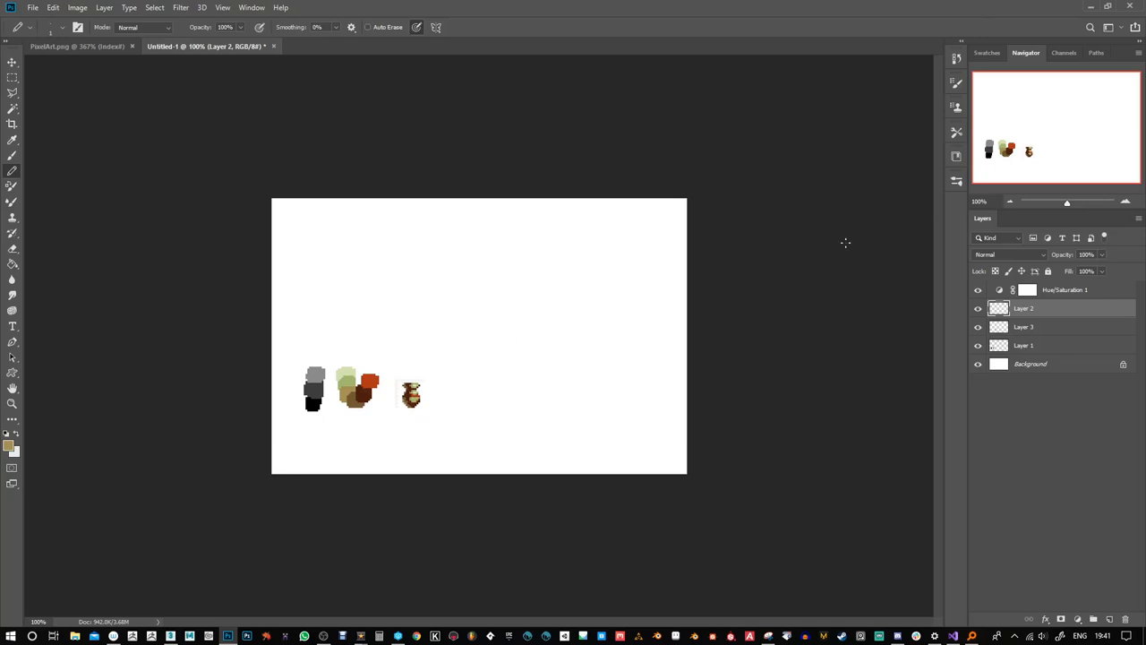
Draw a tan test stroke beside the enlarged pot's rim, and undo back past the 300% resize and the orange-red band
{"action": "left_click_drag", "start_coordinate": [1066, 205], "coordinate": [1087, 203]}
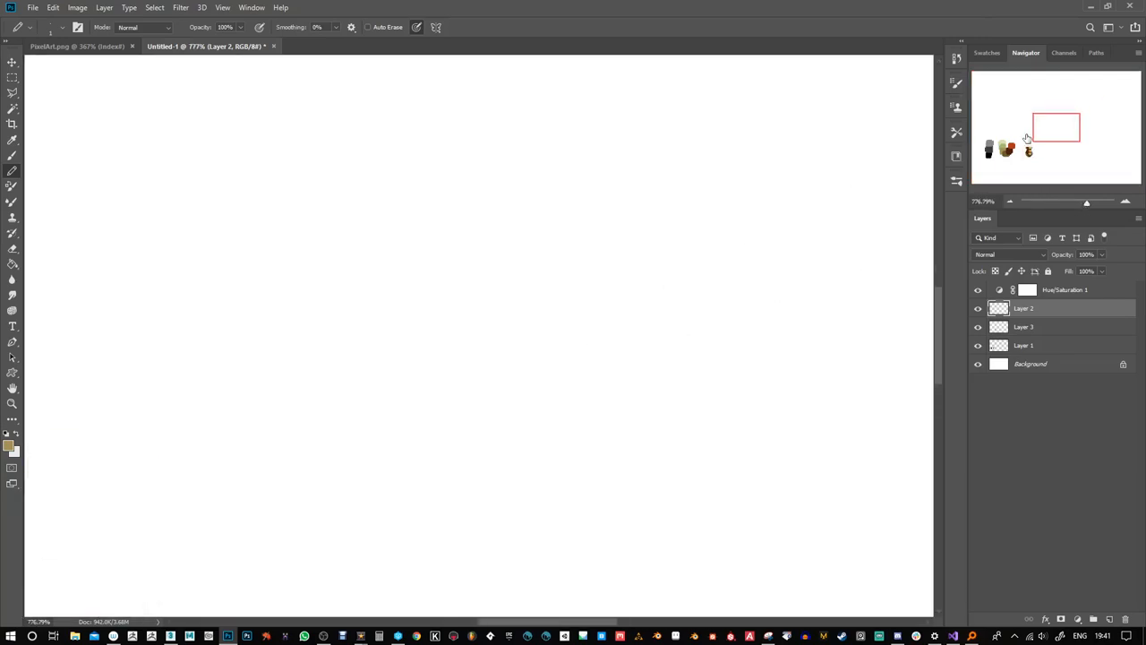
{"action": "left_click_drag", "start_coordinate": [1027, 137], "coordinate": [1031, 150]}
{"action": "left_click_drag", "start_coordinate": [525, 249], "coordinate": [520, 262]}
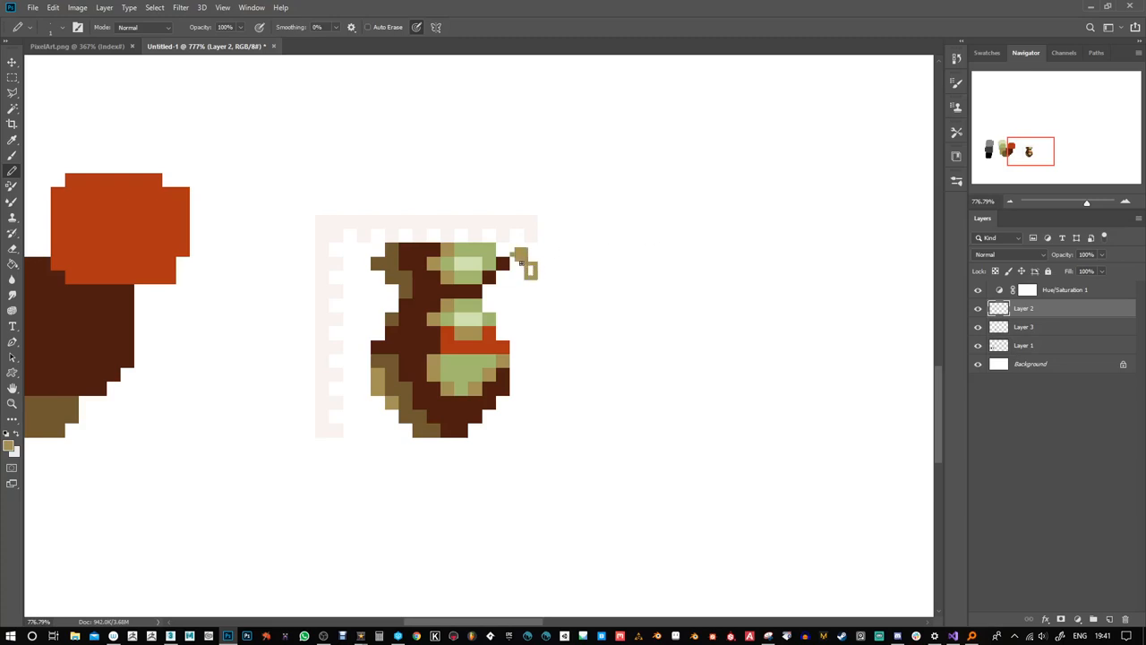
{"action": "key", "text": "ctrl+z"}
{"action": "key", "text": "ctrl+minus"}
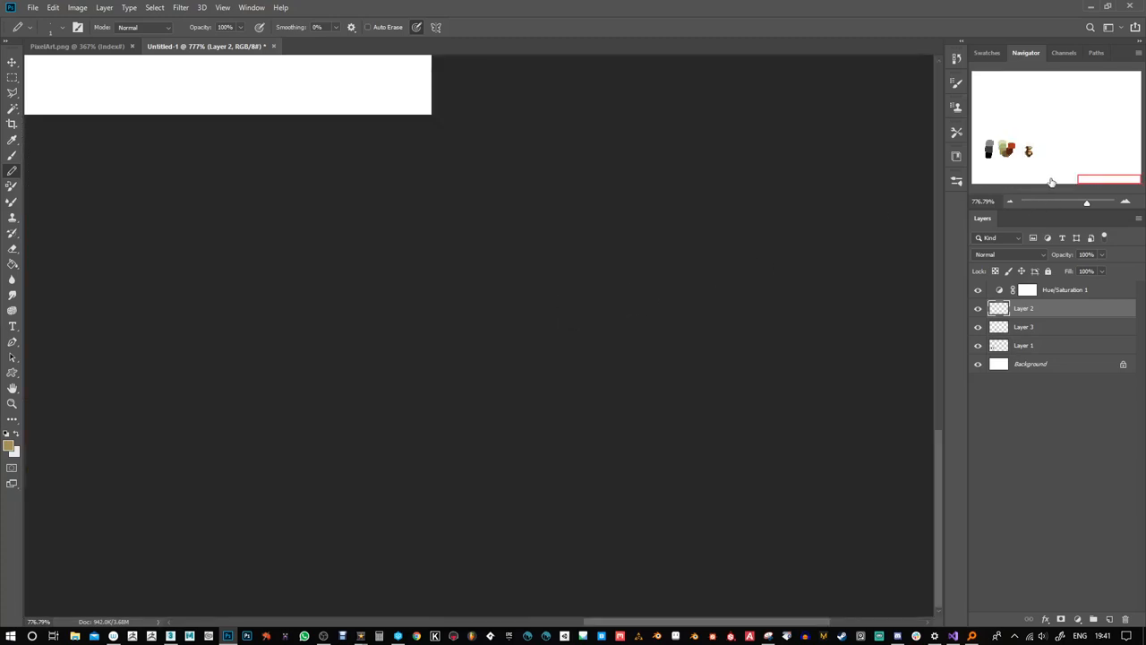
{"action": "left_click_drag", "start_coordinate": [1087, 184], "coordinate": [1023, 154]}
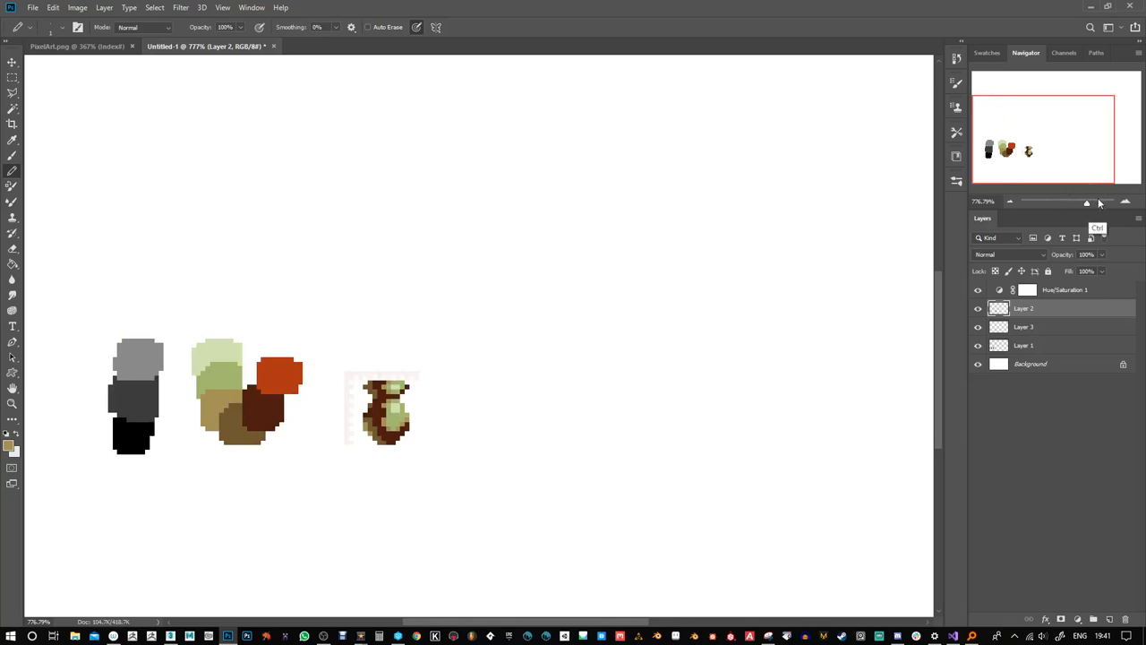
Duplicate the Layer 3 pixel ruler three times: one copy beside the pot, one above that copy, and one to the right of the upper copy
{"action": "key", "text": "ctrl+1"}
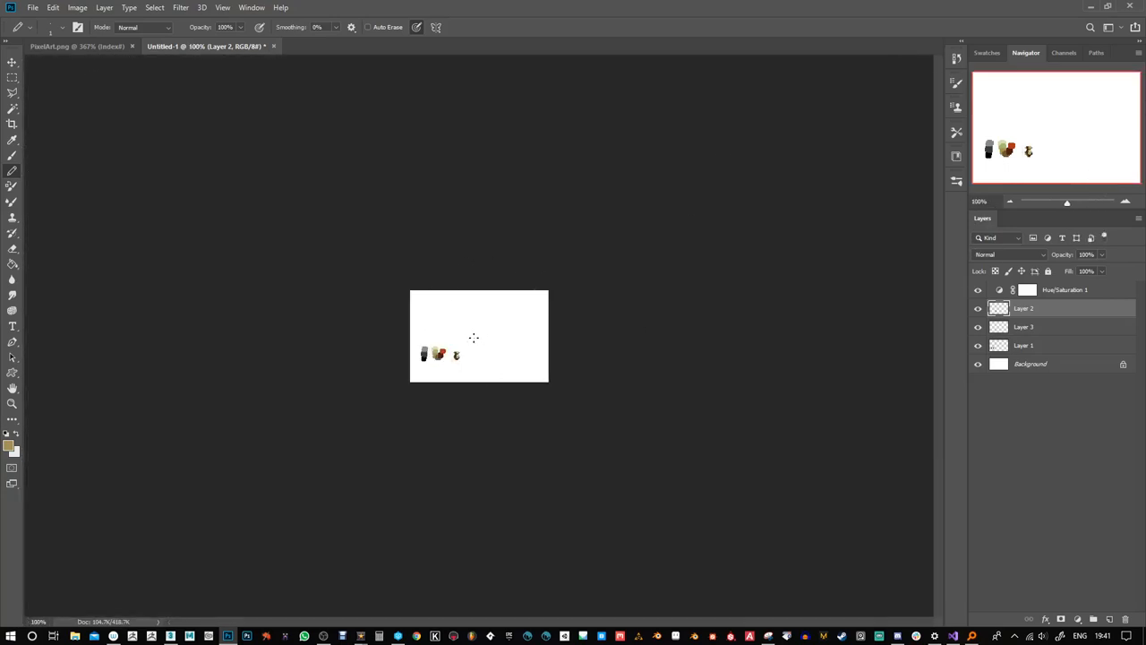
{"action": "left_click_drag", "start_coordinate": [1068, 203], "coordinate": [1091, 203]}
{"action": "left_click_drag", "start_coordinate": [1046, 137], "coordinate": [1030, 152]}
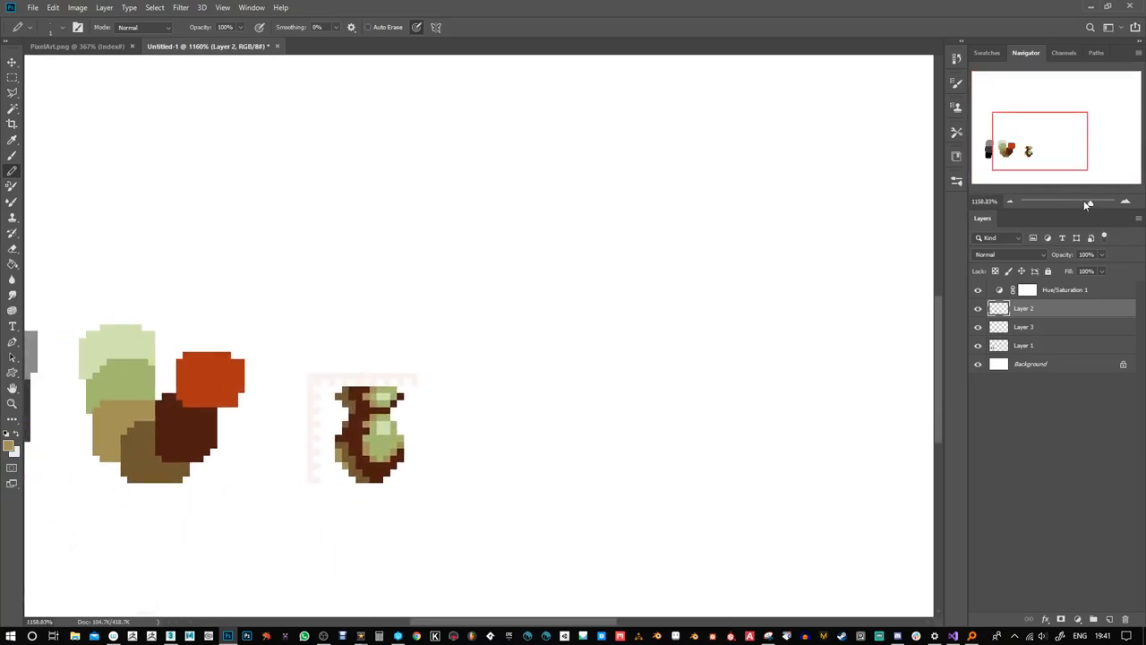
{"action": "left_click_drag", "start_coordinate": [1091, 203], "coordinate": [1095, 205]}
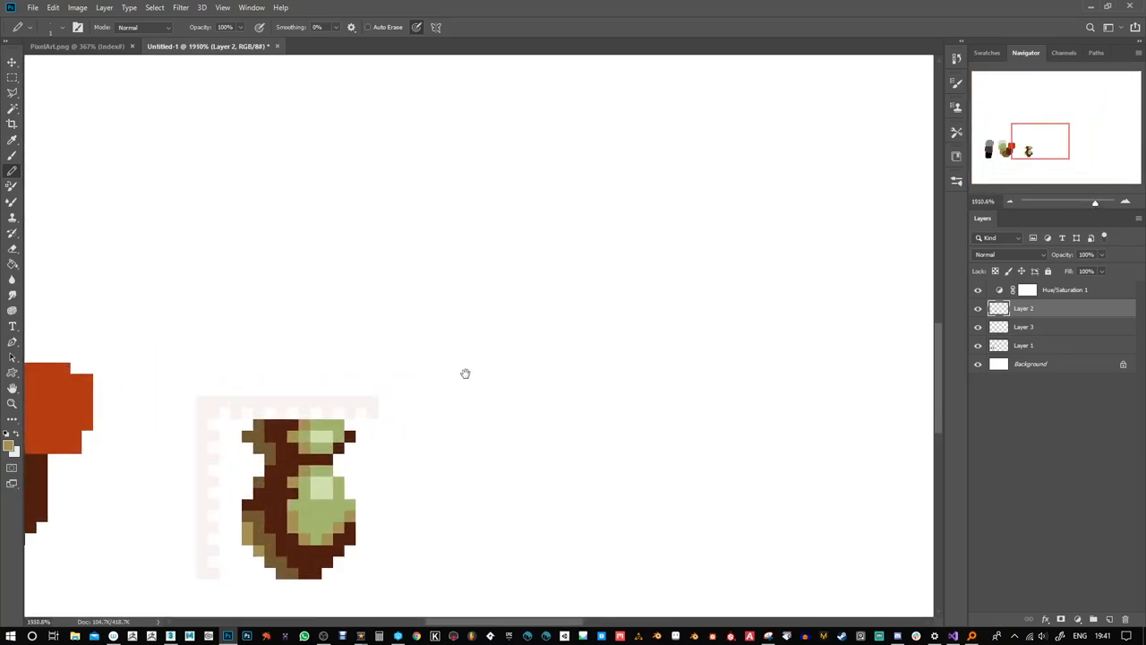
{"action": "left_click_drag", "start_coordinate": [465, 374], "coordinate": [545, 266]}
{"action": "left_click", "coordinate": [1003, 327]}
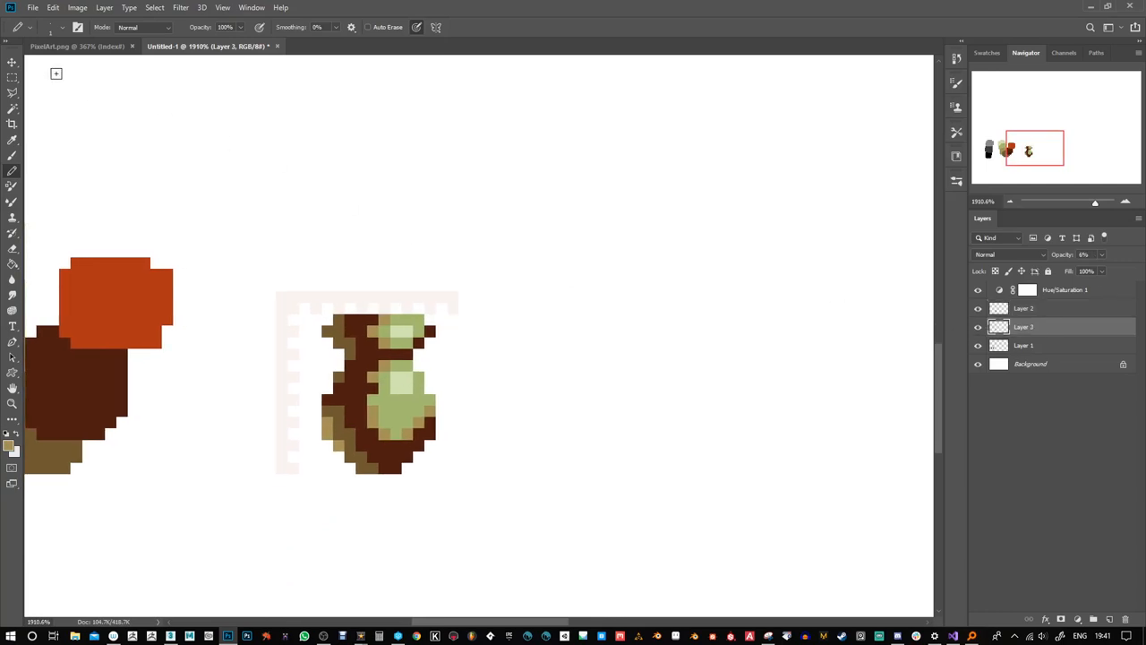
{"action": "key", "text": "v"}
{"action": "left_click_drag", "start_coordinate": [306, 339], "coordinate": [554, 183]}
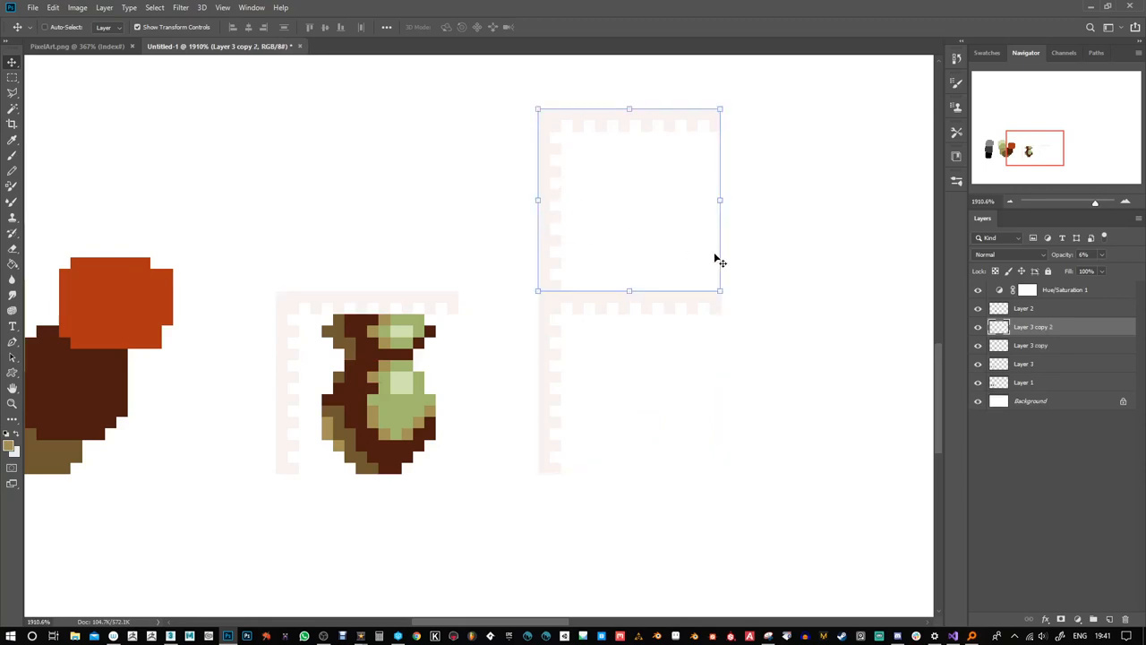
{"action": "left_click_drag", "start_coordinate": [781, 238], "coordinate": [571, 266]}
{"action": "left_click_drag", "start_coordinate": [360, 186], "coordinate": [551, 172]}
On Layer 1, paint a round dark swatch in #2f2d28 with a 10 px pencil to the right of the ruler copies
{"action": "left_click", "coordinate": [11, 170]}
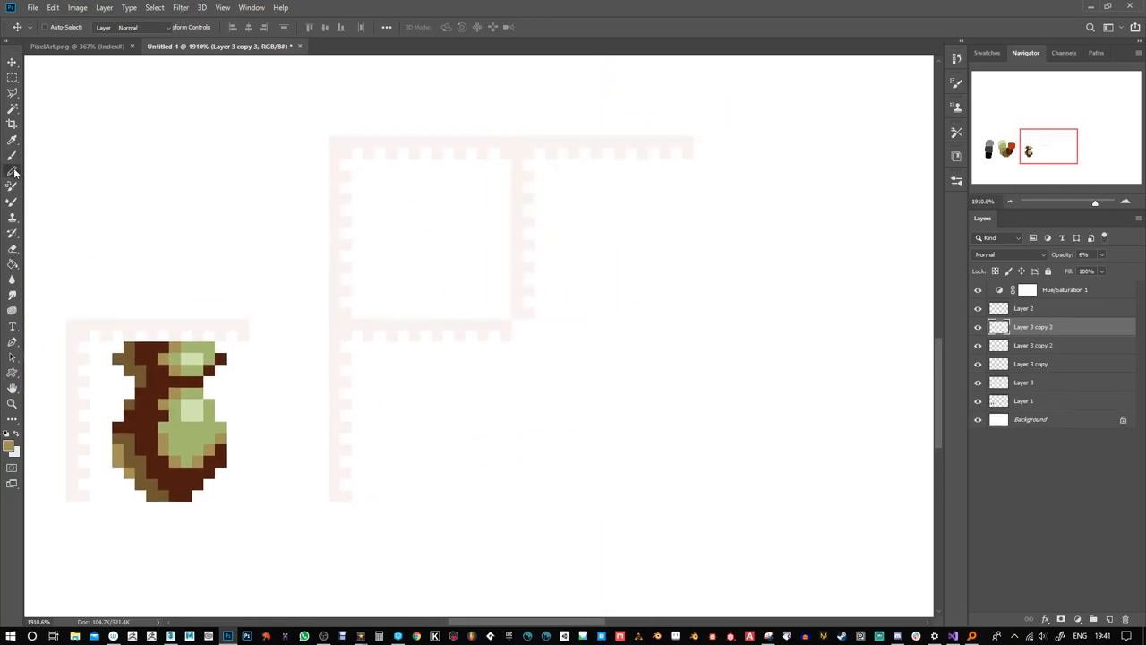
{"action": "left_click", "coordinate": [1004, 401]}
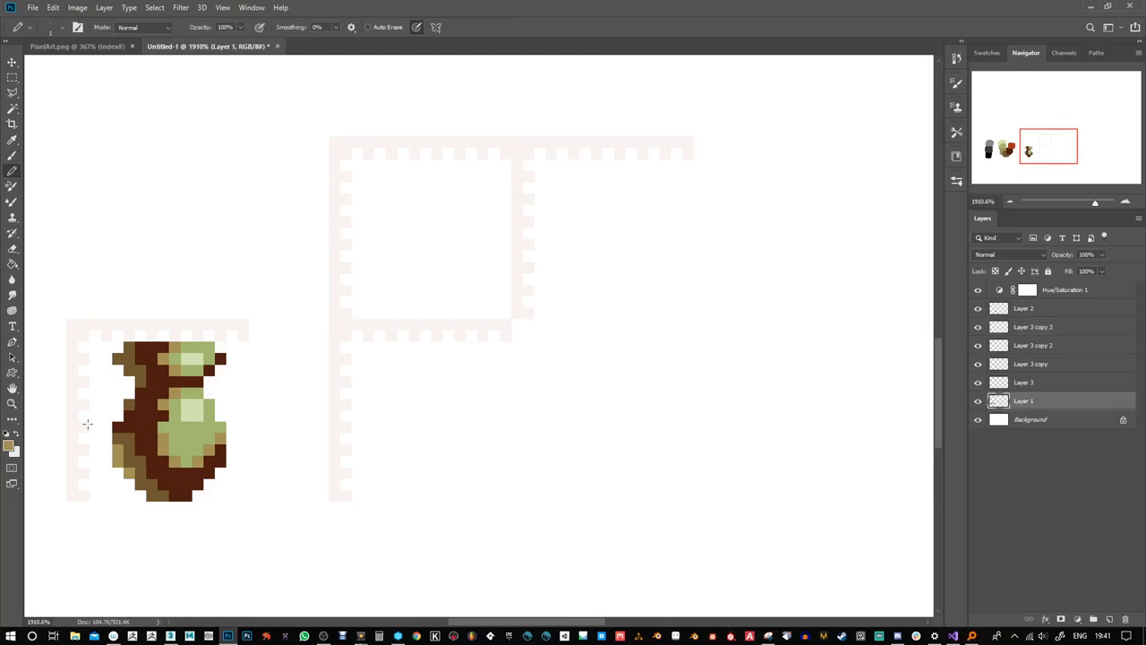
{"action": "left_click", "coordinate": [9, 449]}
{"action": "left_click_drag", "start_coordinate": [635, 310], "coordinate": [642, 311]}
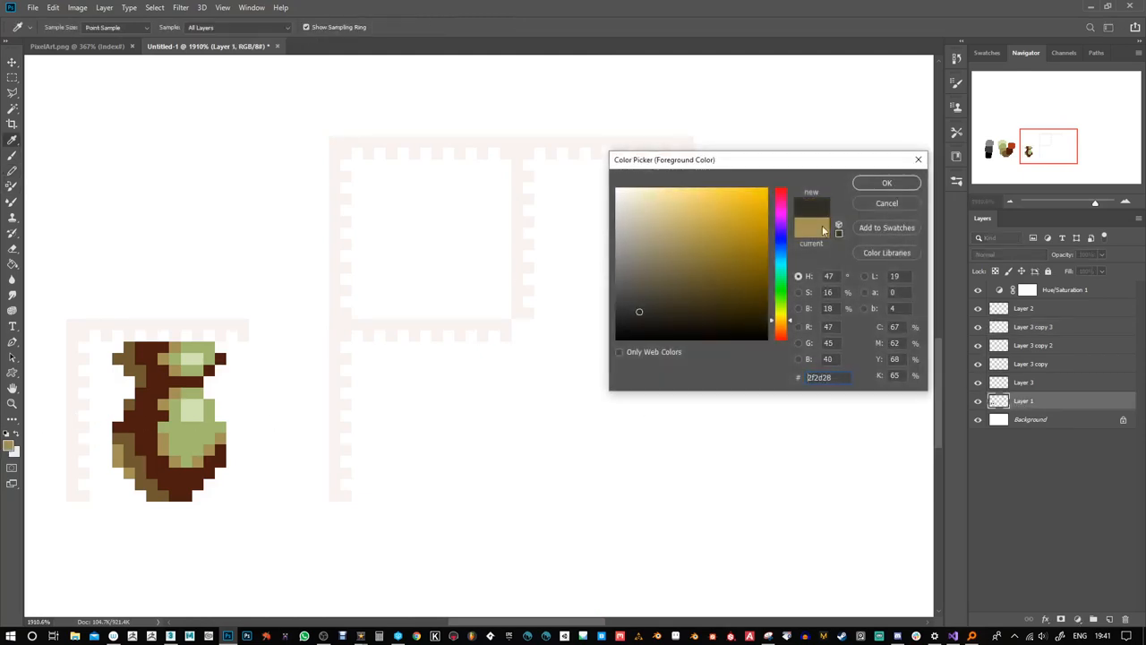
{"action": "left_click", "coordinate": [877, 187]}
{"action": "left_click_drag", "start_coordinate": [773, 269], "coordinate": [675, 280]}
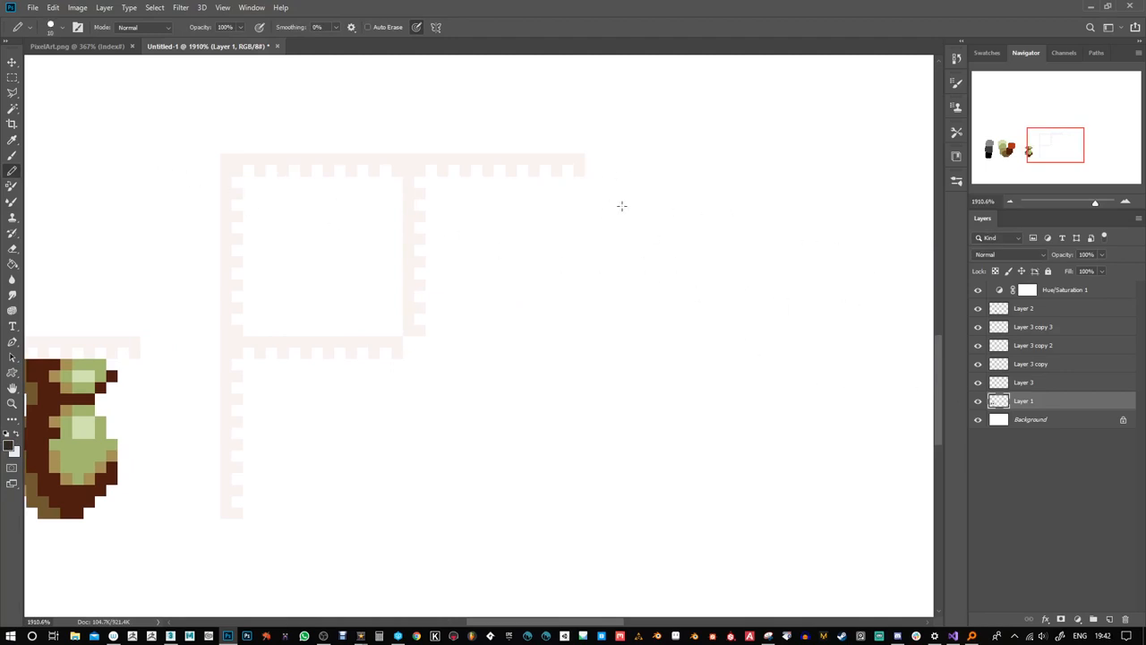
{"action": "mouse_move", "coordinate": [624, 204]}
{"action": "left_mouse_down"}
{"action": "mouse_move", "coordinate": [638, 190]}
{"action": "mouse_move", "coordinate": [718, 218]}
{"action": "left_mouse_up"}
{"action": "key", "text": "ctrl+z"}
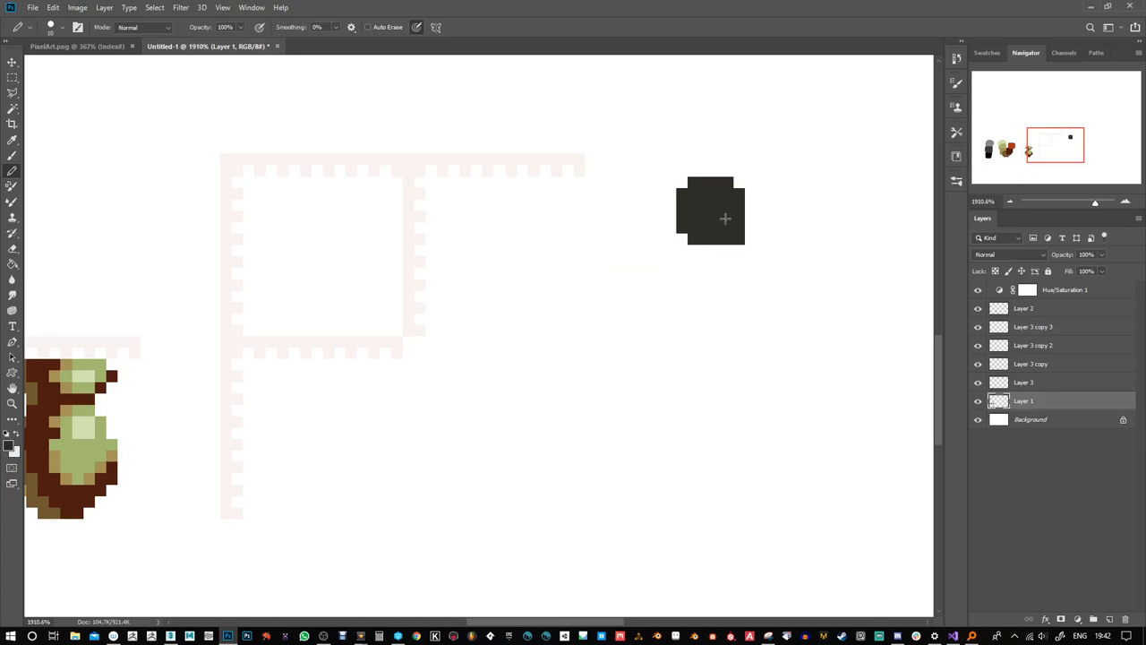
{"action": "left_click", "coordinate": [727, 217]}
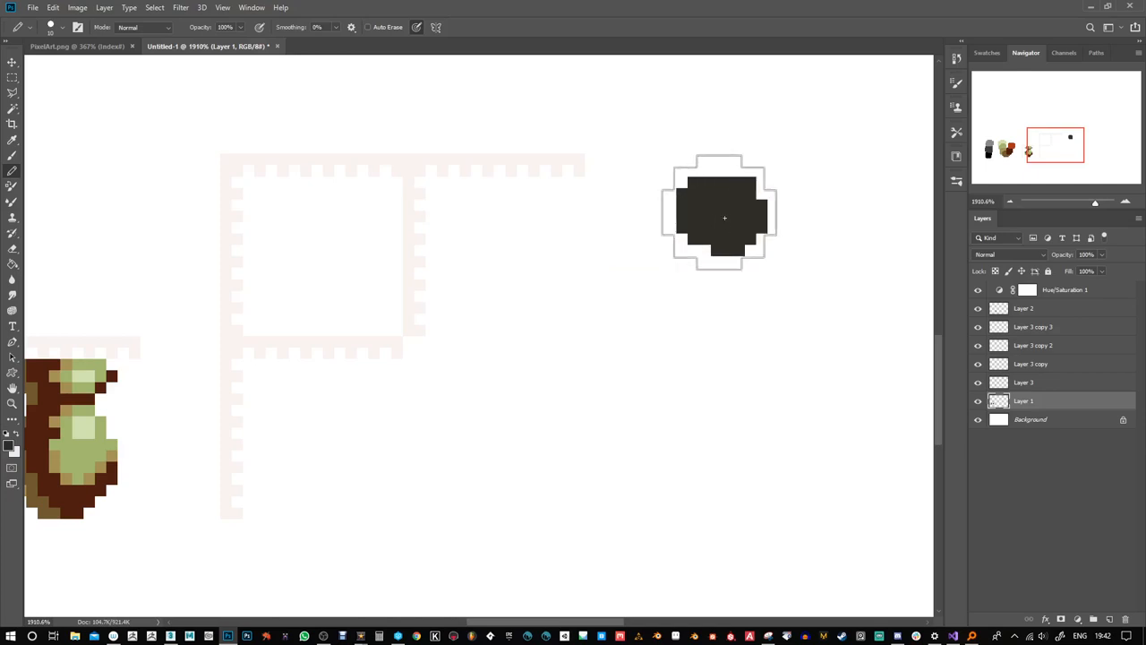
{"action": "left_click", "coordinate": [726, 210]}
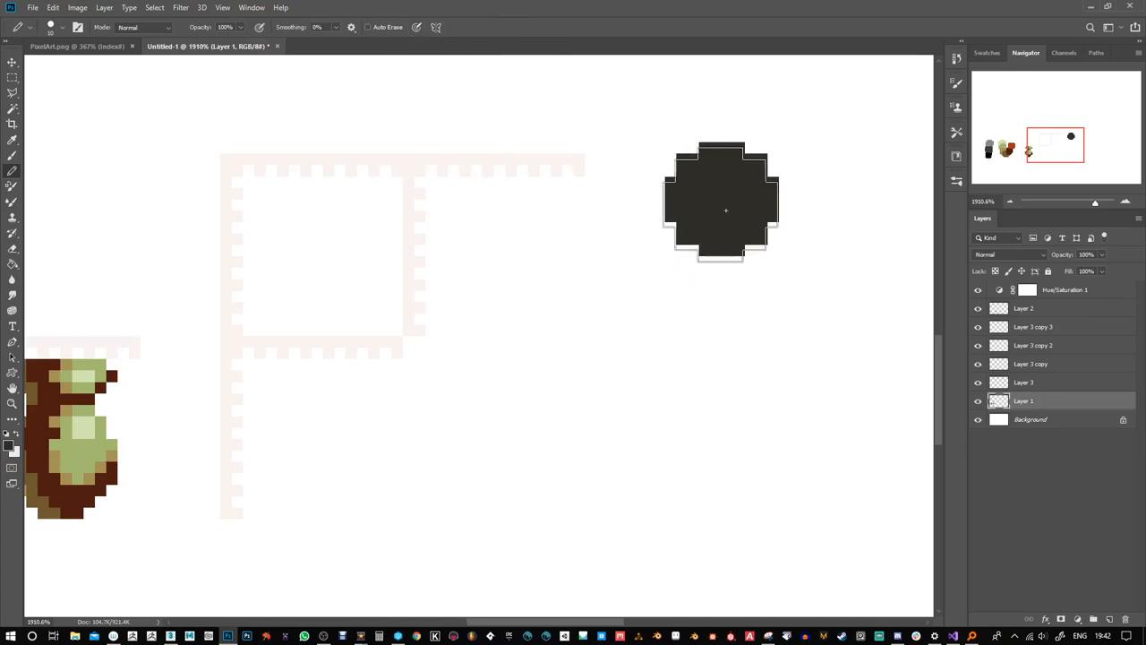
Stack three progressively lighter overlapping swatches below the dark one: #5d5744, a mid tan and #d3c07d
{"action": "left_click", "coordinate": [9, 447]}
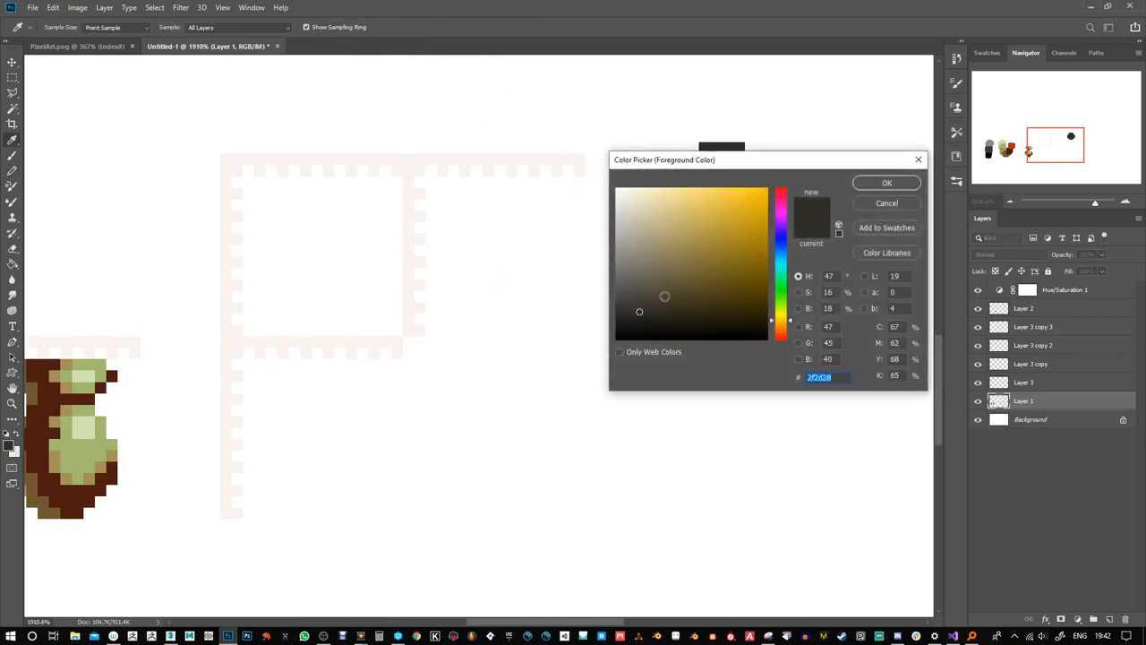
{"action": "left_click", "coordinate": [665, 296]}
{"action": "left_click", "coordinate": [886, 183]}
{"action": "left_click", "coordinate": [722, 256]}
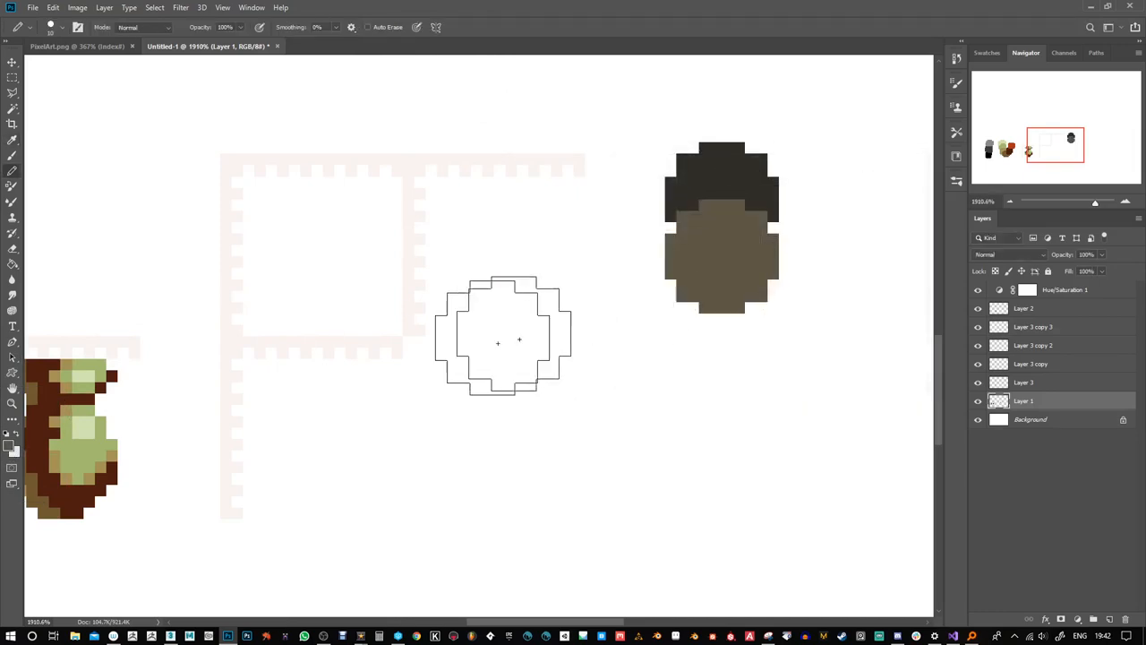
{"action": "left_click", "coordinate": [10, 446]}
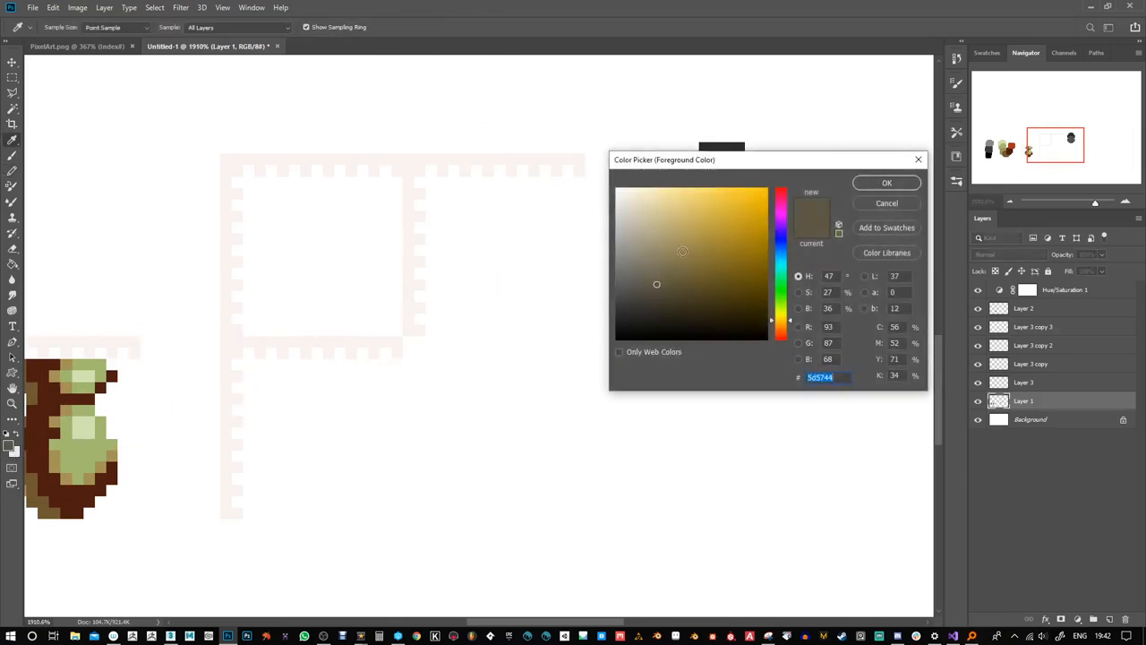
{"action": "left_click", "coordinate": [887, 183]}
{"action": "left_click", "coordinate": [717, 295]}
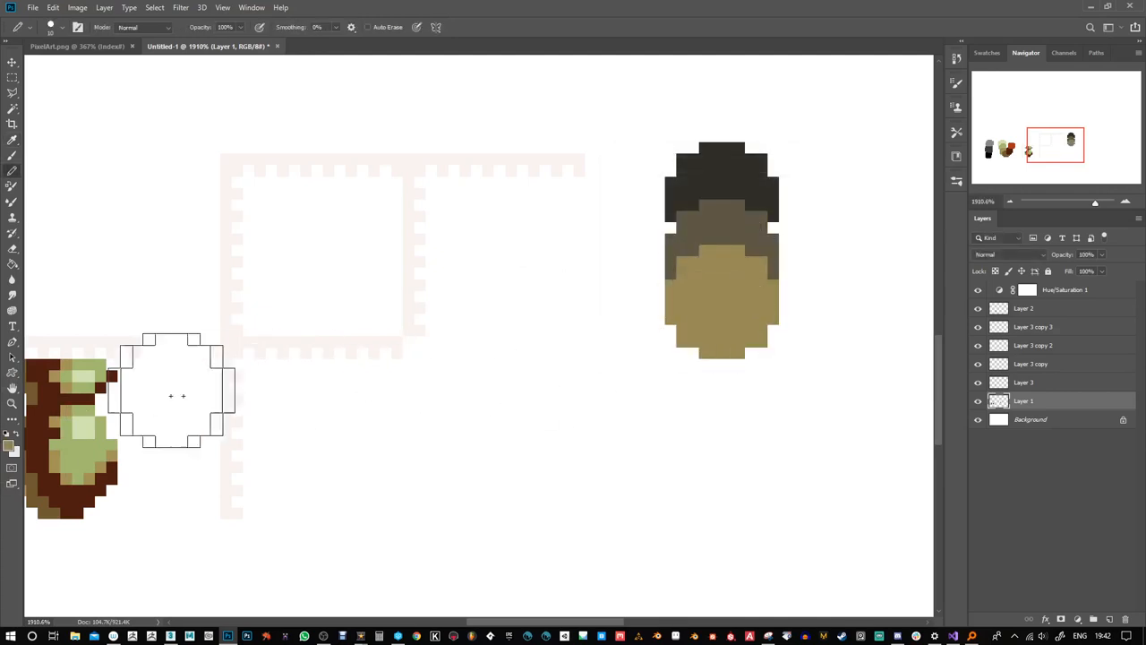
{"action": "left_click", "coordinate": [10, 446]}
{"action": "left_click", "coordinate": [678, 214]}
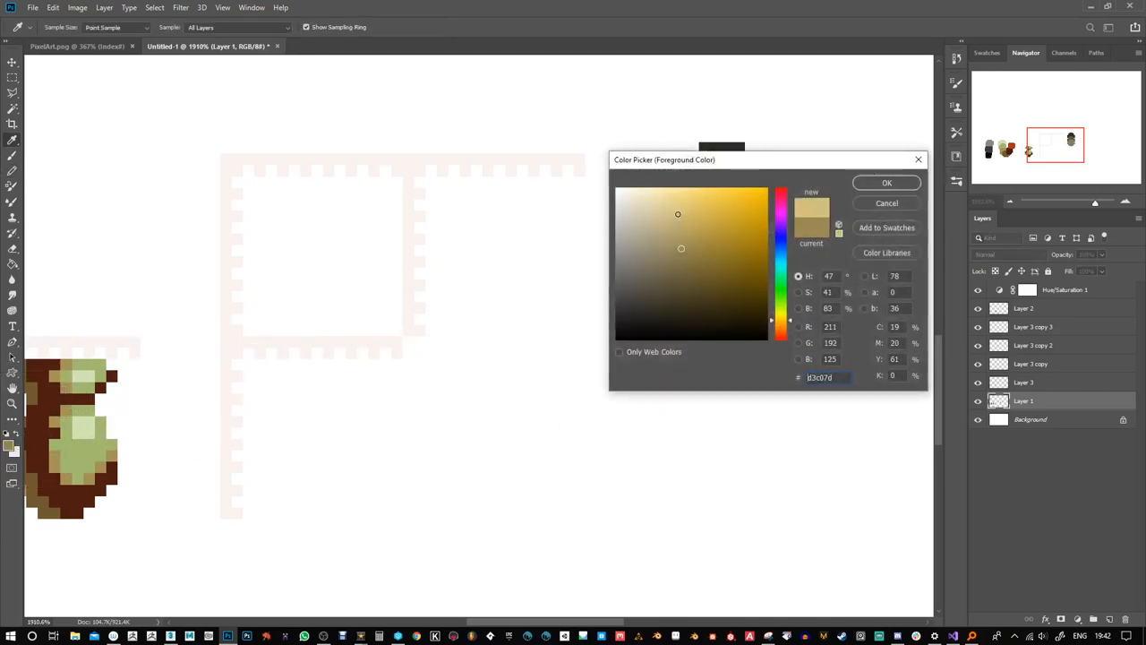
{"action": "left_click", "coordinate": [885, 183]}
{"action": "left_click", "coordinate": [722, 349]}
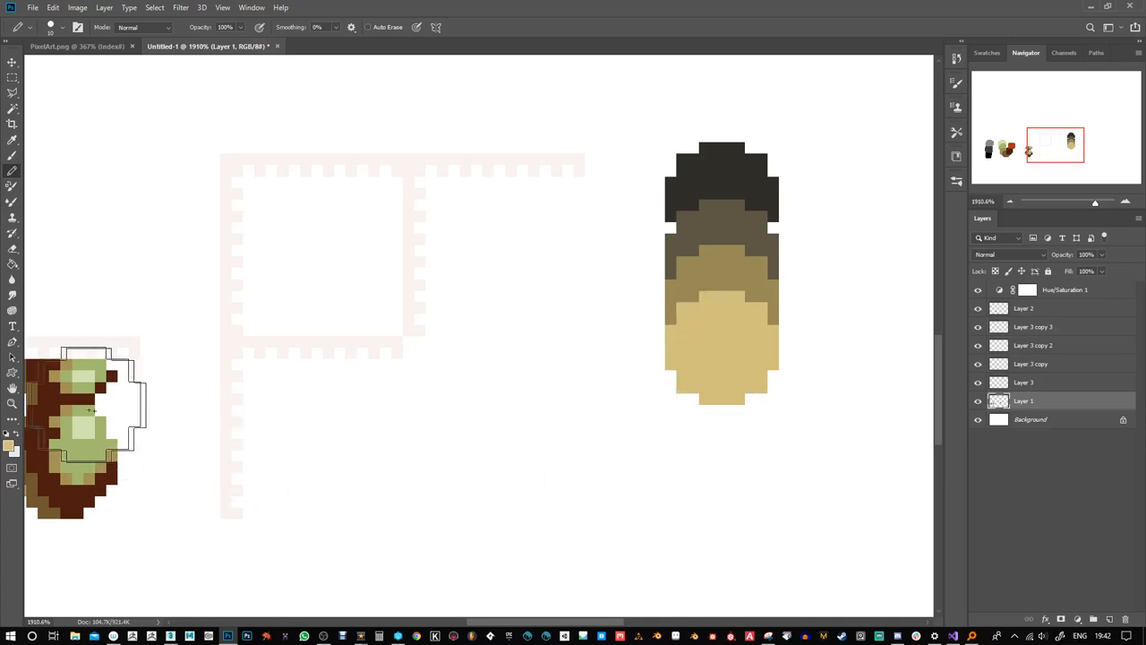
Add a dark blue #213a69 swatch beside the darkest swatch, with a lighter blue swatch overlapping it below
{"action": "left_click", "coordinate": [16, 451]}
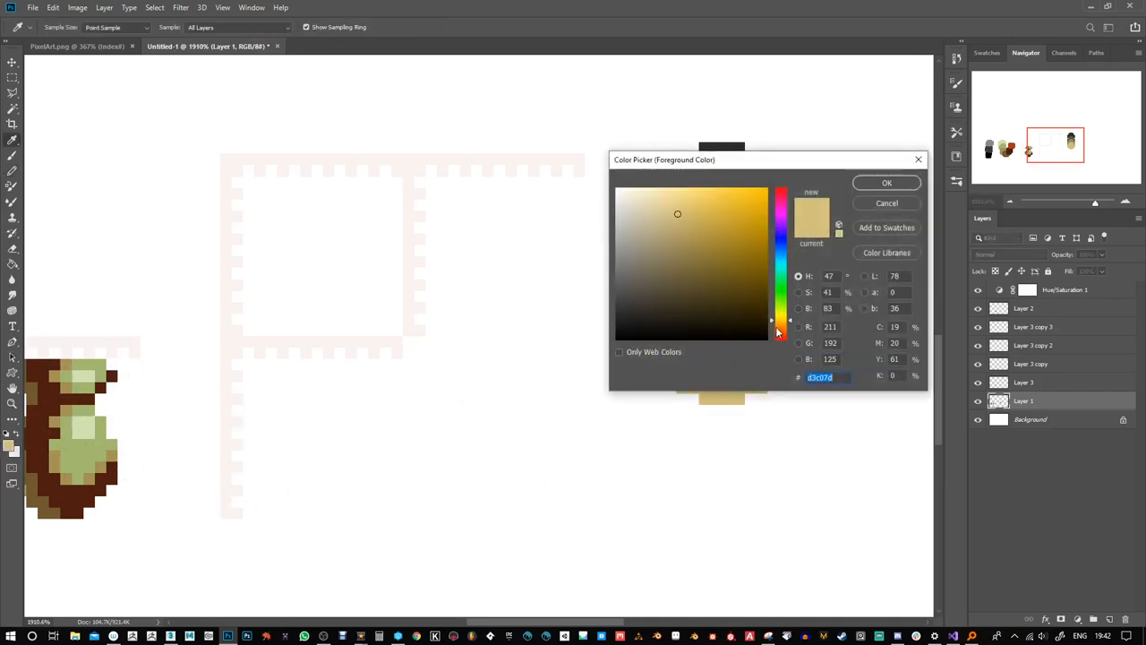
{"action": "left_click_drag", "start_coordinate": [781, 335], "coordinate": [720, 276]}
{"action": "left_click", "coordinate": [887, 183]}
{"action": "left_click", "coordinate": [837, 199]}
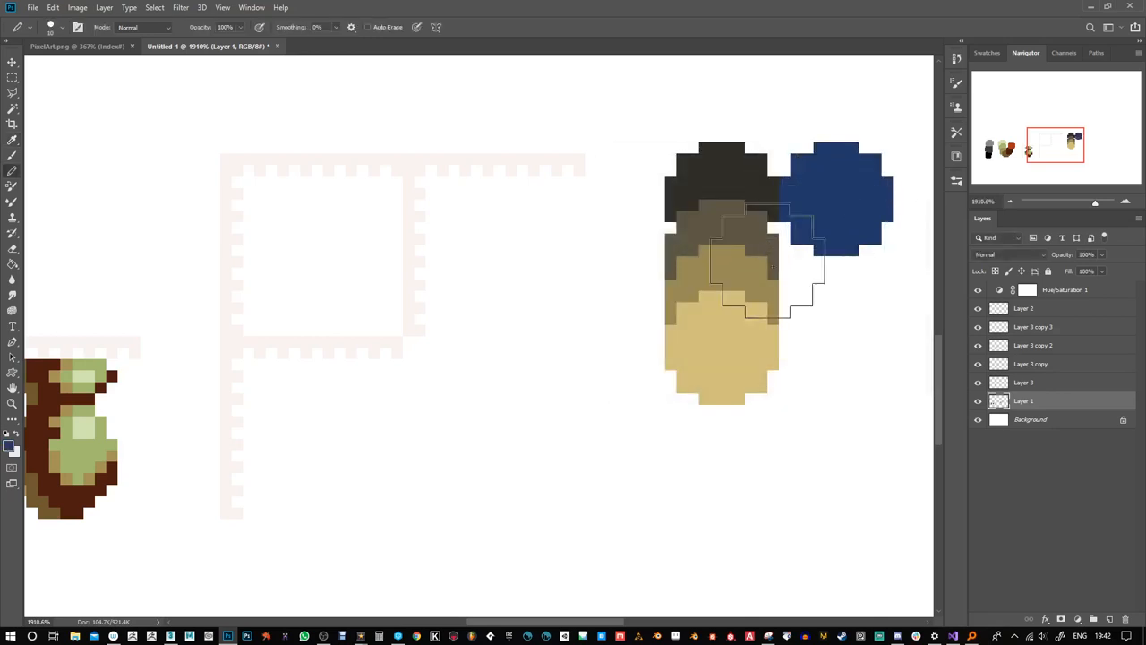
{"action": "left_click", "coordinate": [12, 447]}
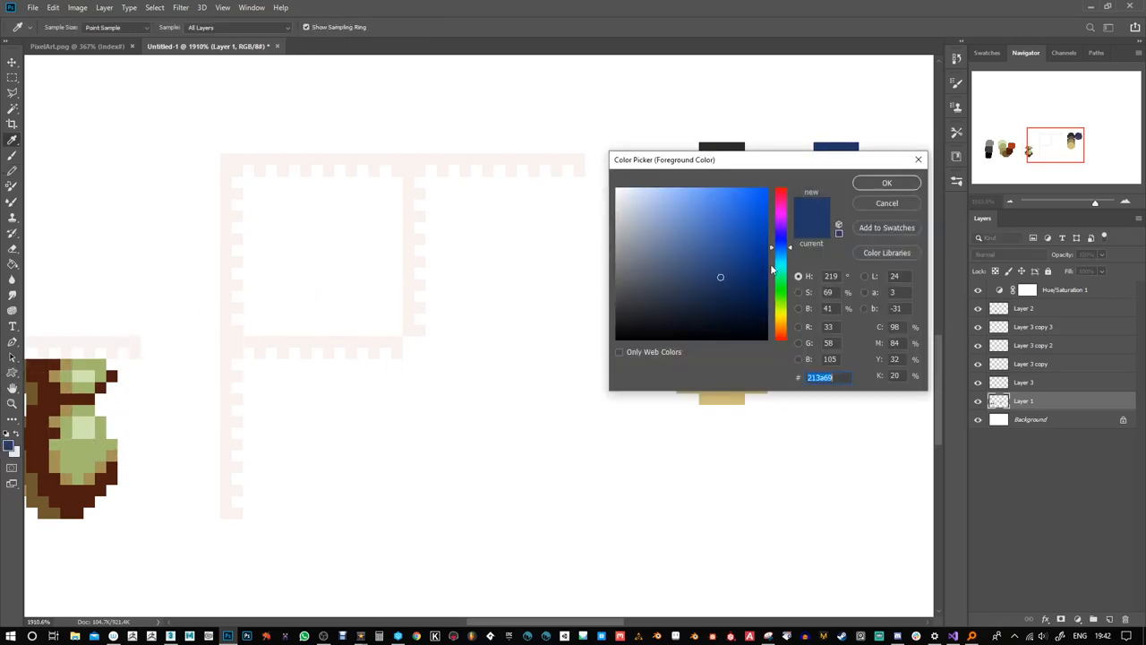
{"action": "left_click", "coordinate": [705, 239]}
{"action": "left_click", "coordinate": [886, 183]}
{"action": "left_click", "coordinate": [835, 244]}
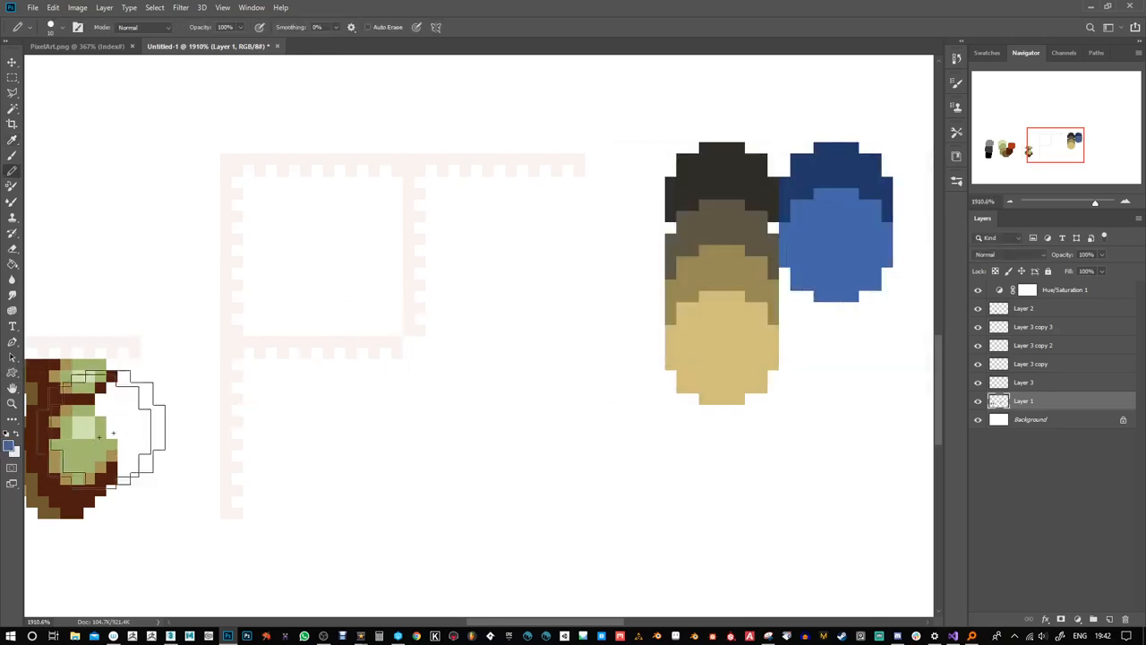
Add a dark brown swatch below the blue ones, overlapped by an orange-red swatch
{"action": "left_click", "coordinate": [12, 447]}
{"action": "left_click", "coordinate": [781, 330]}
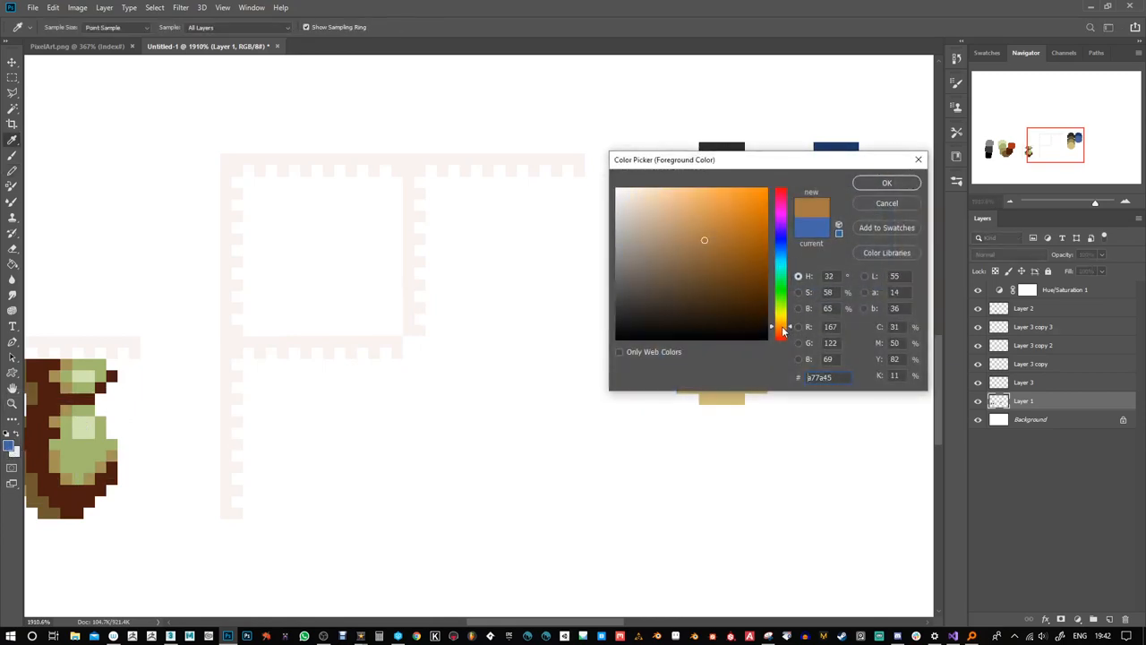
{"action": "left_click_drag", "start_coordinate": [784, 332], "coordinate": [783, 338]}
{"action": "left_click", "coordinate": [887, 182]}
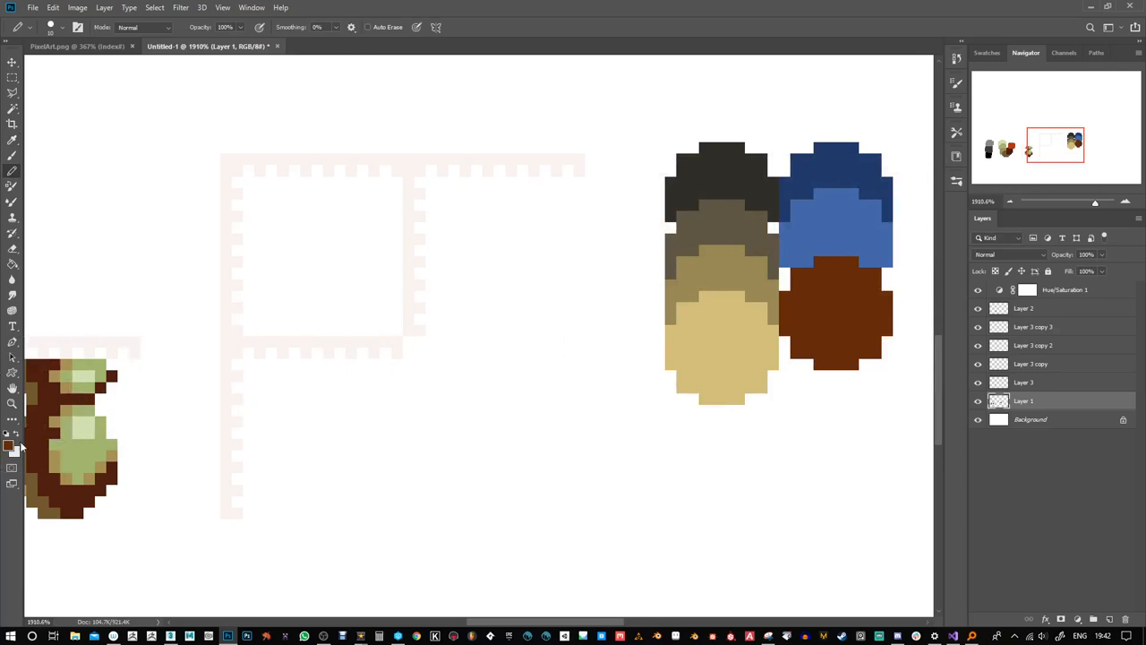
{"action": "left_click", "coordinate": [12, 446]}
{"action": "left_click", "coordinate": [782, 336]}
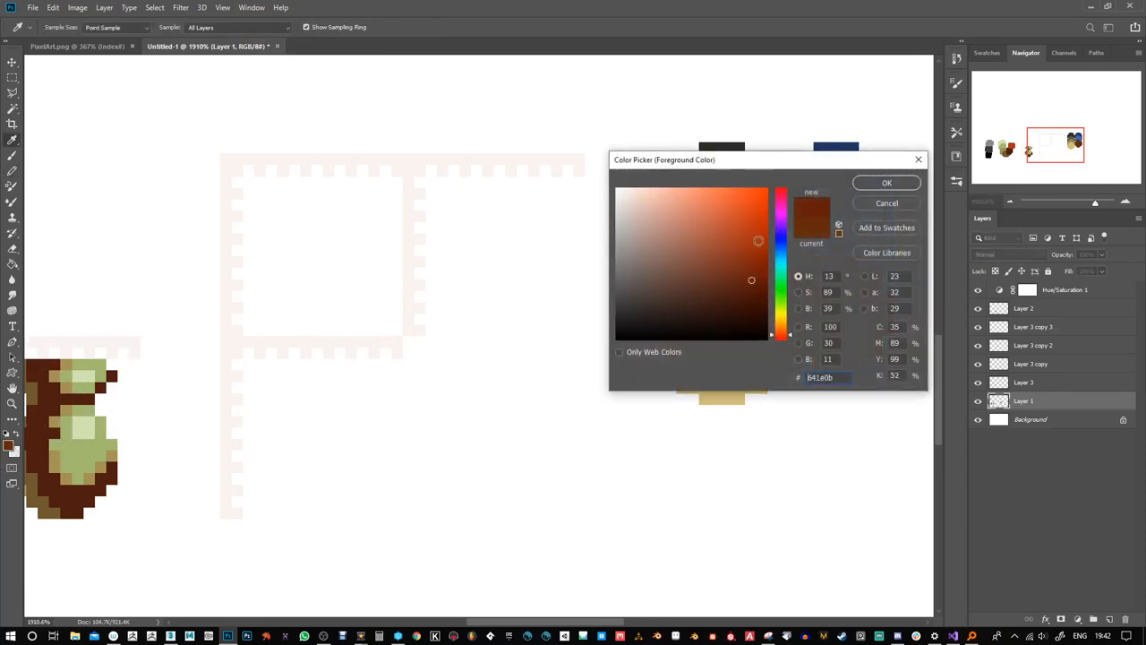
{"action": "left_click", "coordinate": [756, 233]}
{"action": "left_click", "coordinate": [898, 188]}
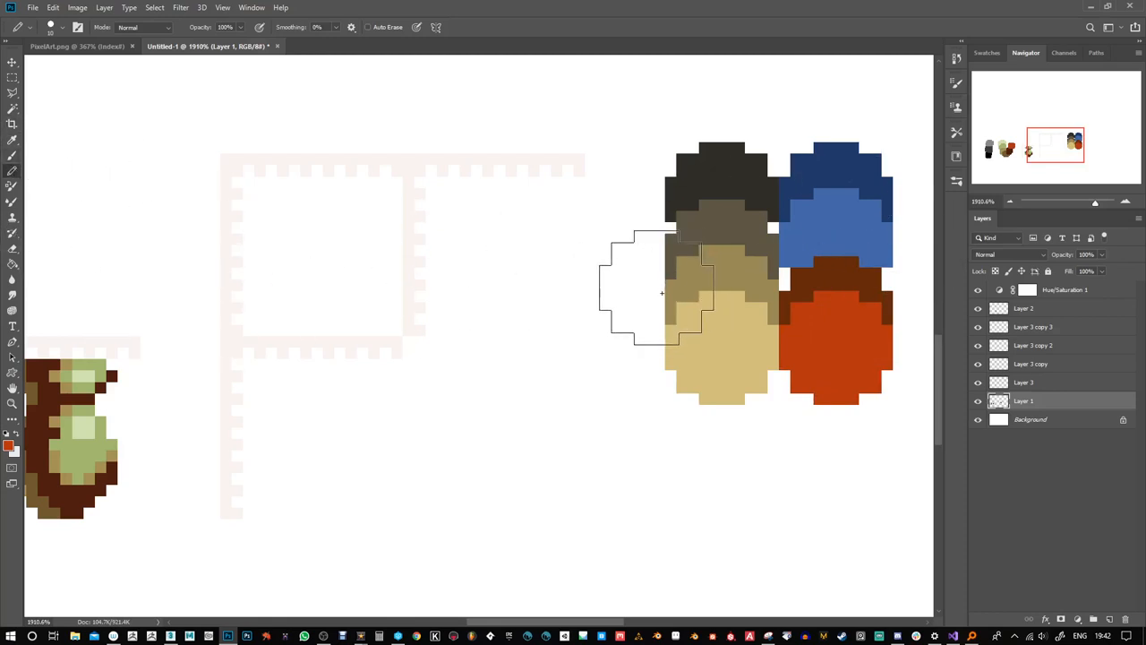
Shrink the pencil to 1 px and sample the darkest swatch's colour for drawing on Layer 1
{"action": "key", "text": "bracketleft"}
{"action": "key", "text": "bracketleft"}
{"action": "key", "text": "bracketleft"}
{"action": "key", "text": "bracketleft"}
{"action": "key", "text": "bracketleft"}
{"action": "key", "text": "bracketleft"}
{"action": "key", "text": "bracketleft"}
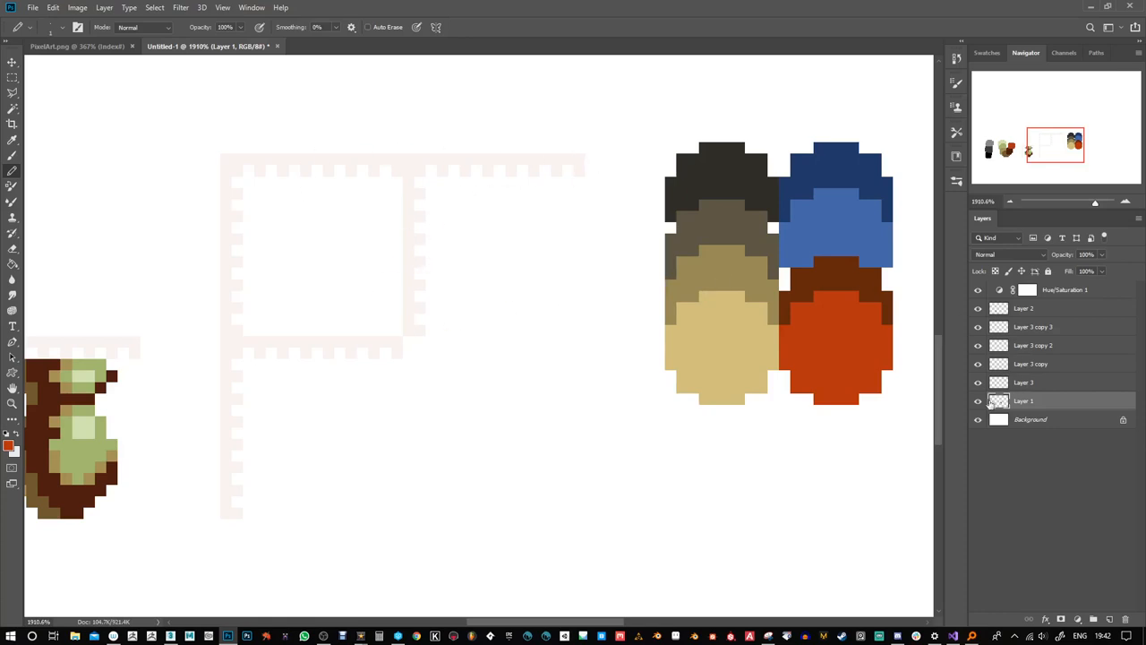
{"action": "left_click", "coordinate": [978, 401]}
{"action": "left_click", "coordinate": [978, 402]}
{"action": "left_click", "coordinate": [728, 202], "text": "alt"}
Draw a vertical centre bar two pixels wide, running from just below the upper ruler down to the ruler's lower end
{"action": "mouse_move", "coordinate": [408, 343]}
{"action": "left_mouse_down"}
{"action": "mouse_move", "coordinate": [421, 379]}
{"action": "mouse_move", "coordinate": [418, 514]}
{"action": "mouse_move", "coordinate": [408, 501]}
{"action": "left_mouse_up"}
{"action": "left_click", "coordinate": [409, 514]}
{"action": "key", "text": "ctrl+z"}
{"action": "key", "text": "ctrl+z"}
{"action": "left_click", "coordinate": [406, 356], "text": "shift"}
{"action": "left_click", "coordinate": [420, 342]}
{"action": "left_click", "coordinate": [420, 498], "text": "shift"}
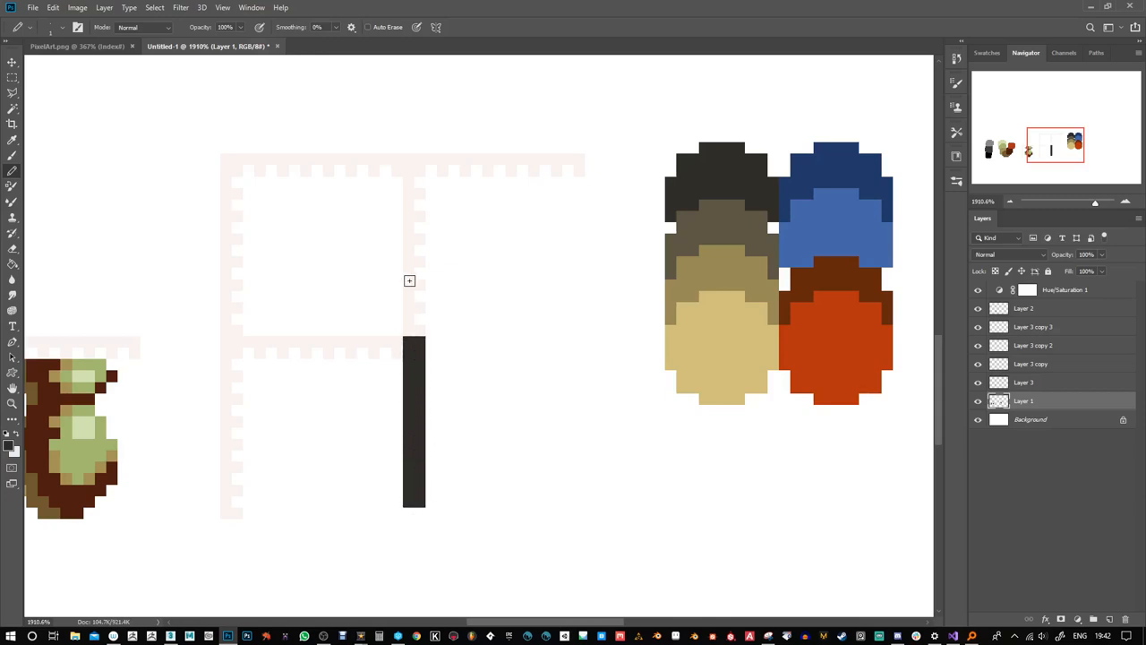
{"action": "mouse_move", "coordinate": [414, 338]}
{"action": "left_mouse_down"}
{"action": "mouse_move", "coordinate": [416, 194]}
{"action": "mouse_move", "coordinate": [419, 299]}
{"action": "left_mouse_up"}
{"action": "left_click", "coordinate": [418, 324], "text": "shift"}
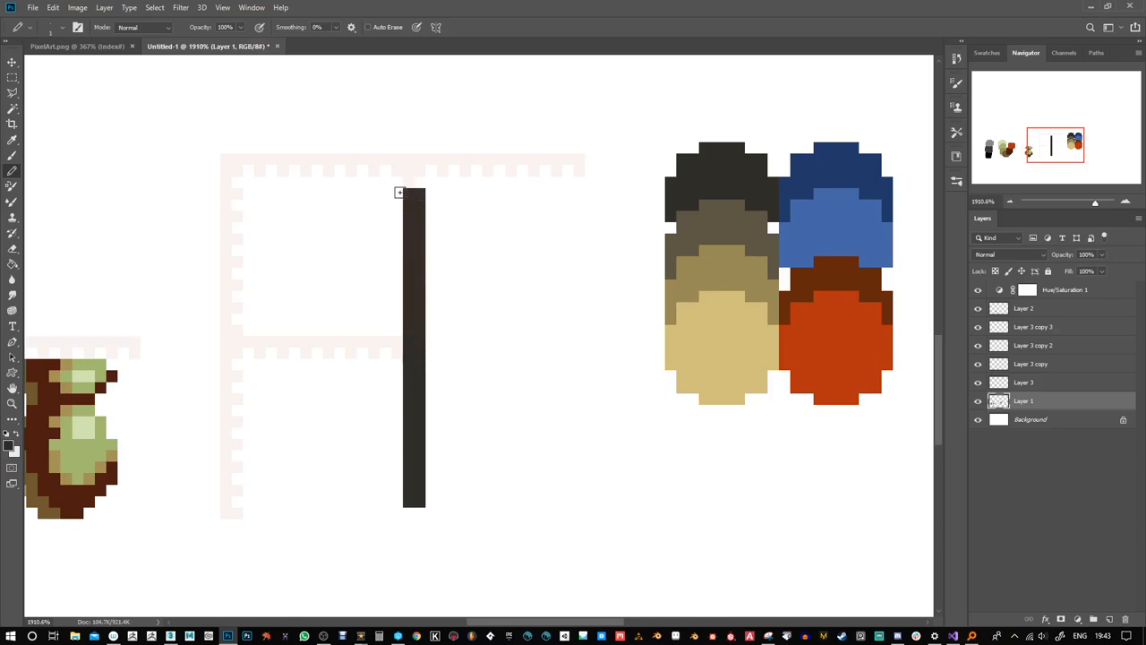
Outline the pot's rim around the top of the bar with two short horizontal lines and curved pixel sides
{"action": "left_click", "coordinate": [431, 193]}
{"action": "left_click_drag", "start_coordinate": [387, 216], "coordinate": [443, 216]}
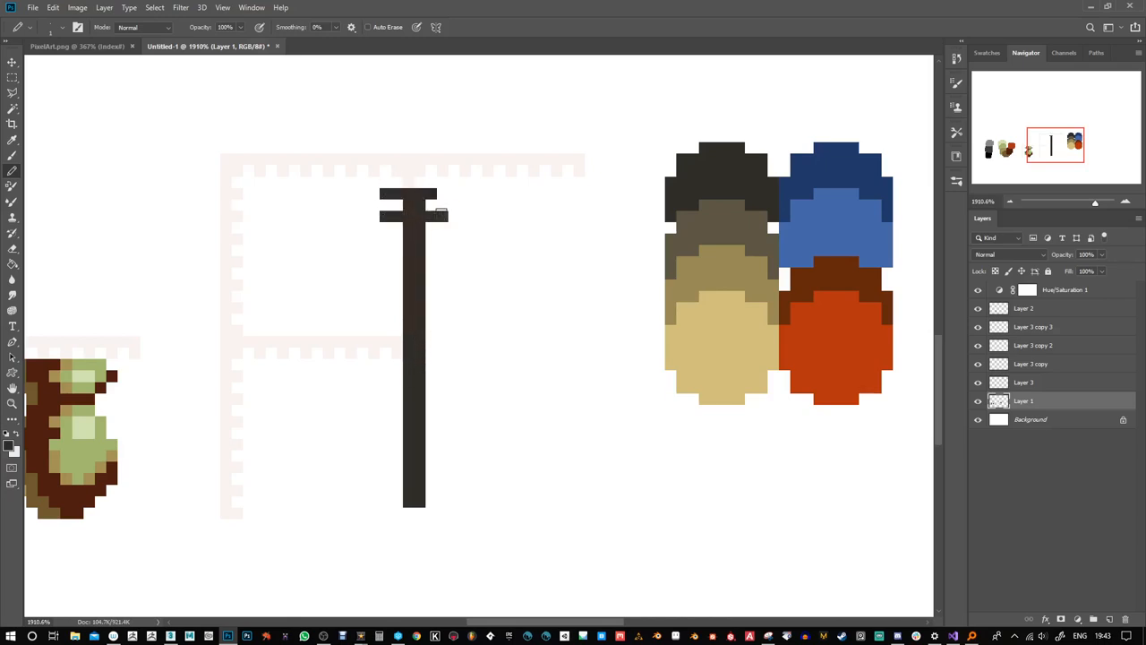
{"action": "left_click", "coordinate": [374, 205]}
{"action": "left_click", "coordinate": [453, 204]}
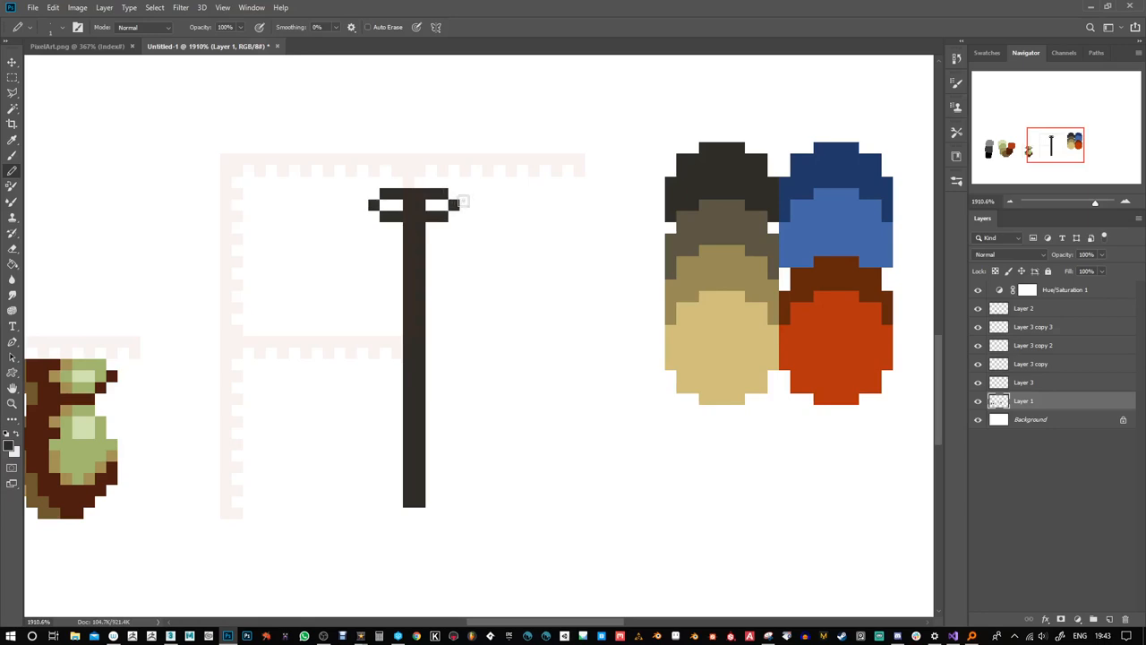
{"action": "left_click", "coordinate": [363, 216]}
{"action": "left_click", "coordinate": [373, 238]}
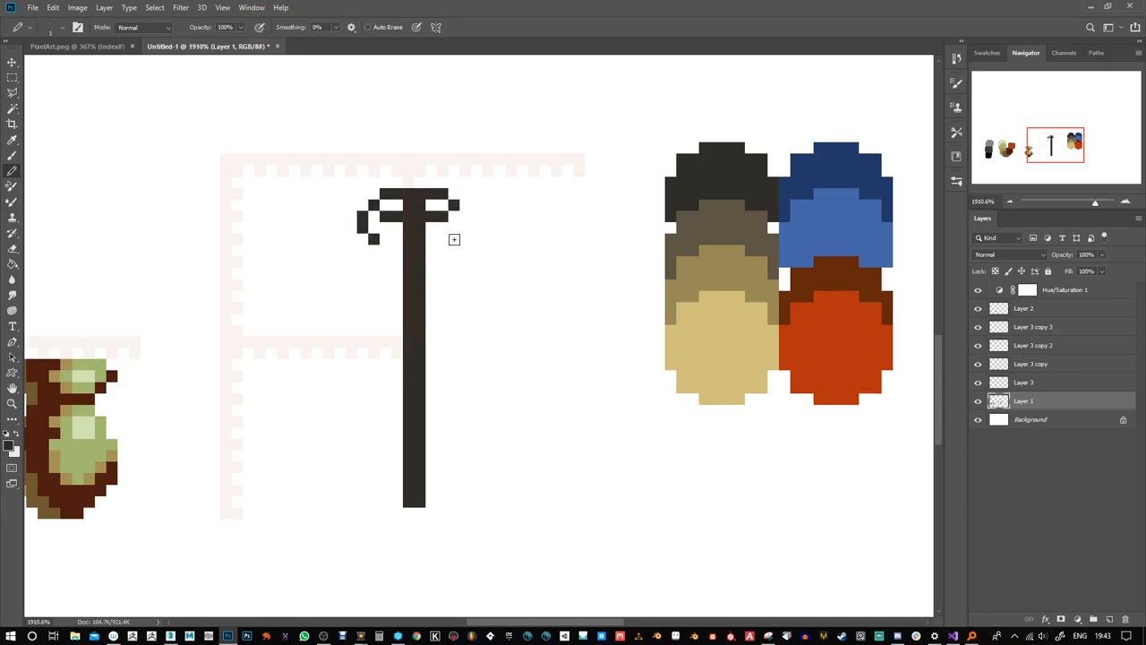
{"action": "left_click", "coordinate": [465, 216]}
{"action": "left_click", "coordinate": [465, 227]}
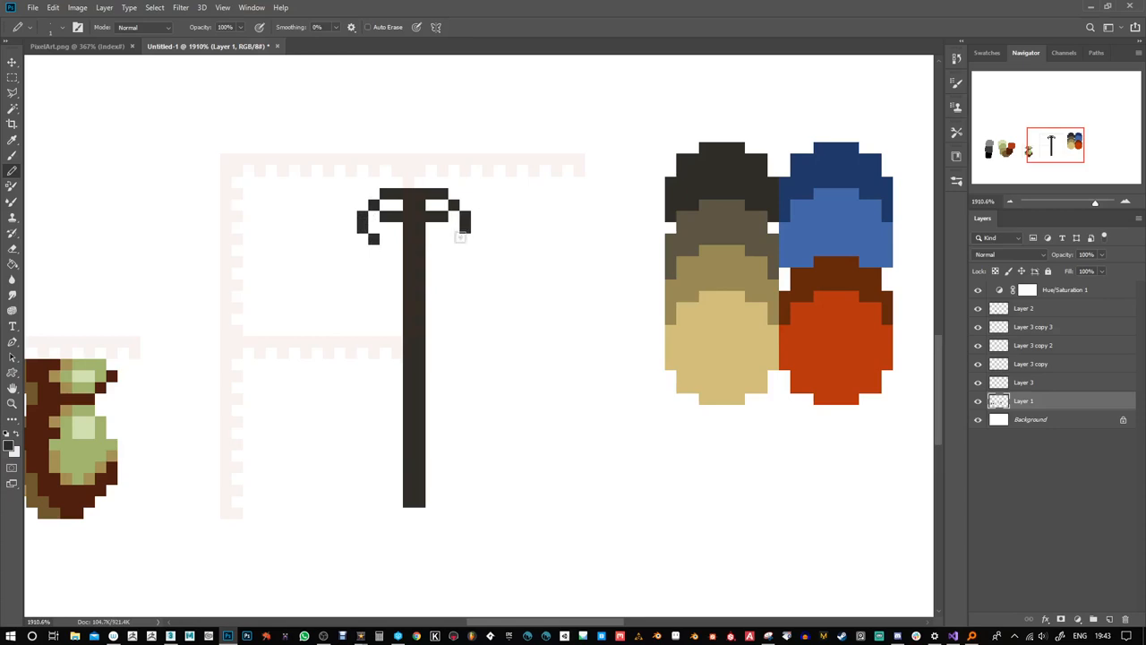
Outline the pot's rounded body down the left side, across the base and partway up the lower right
{"action": "left_click", "coordinate": [360, 248]}
{"action": "mouse_move", "coordinate": [349, 273]}
{"action": "left_mouse_down"}
{"action": "mouse_move", "coordinate": [308, 337]}
{"action": "mouse_move", "coordinate": [306, 404]}
{"action": "left_mouse_up"}
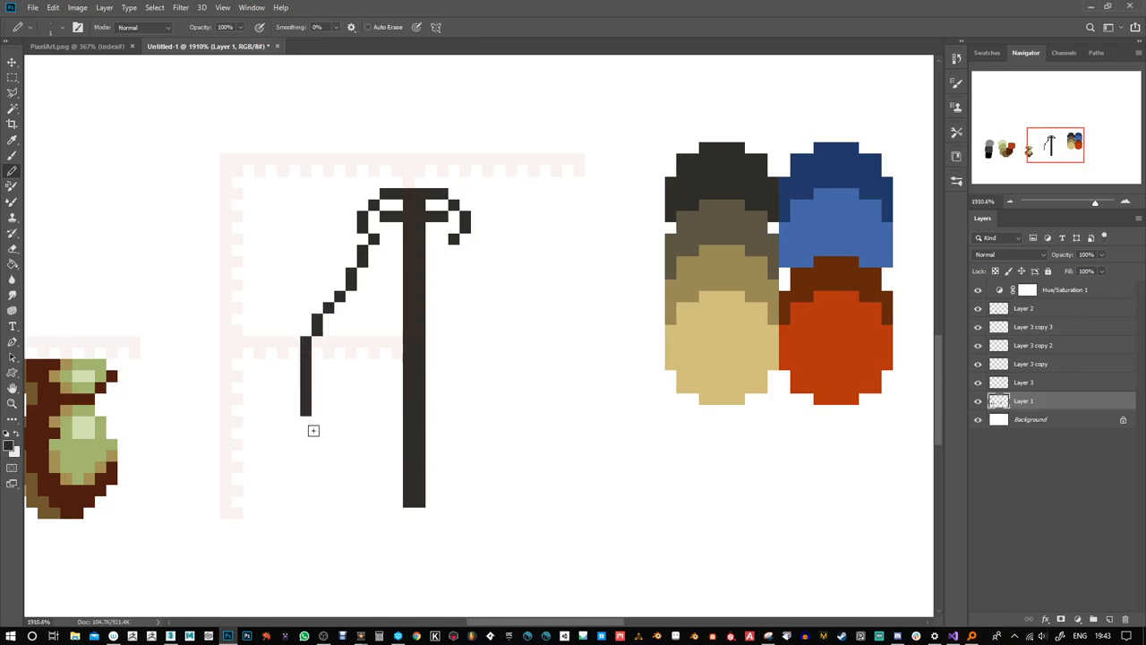
{"action": "left_click", "coordinate": [316, 424]}
{"action": "left_click", "coordinate": [329, 459]}
{"action": "left_click", "coordinate": [340, 479]}
{"action": "left_click", "coordinate": [351, 491]}
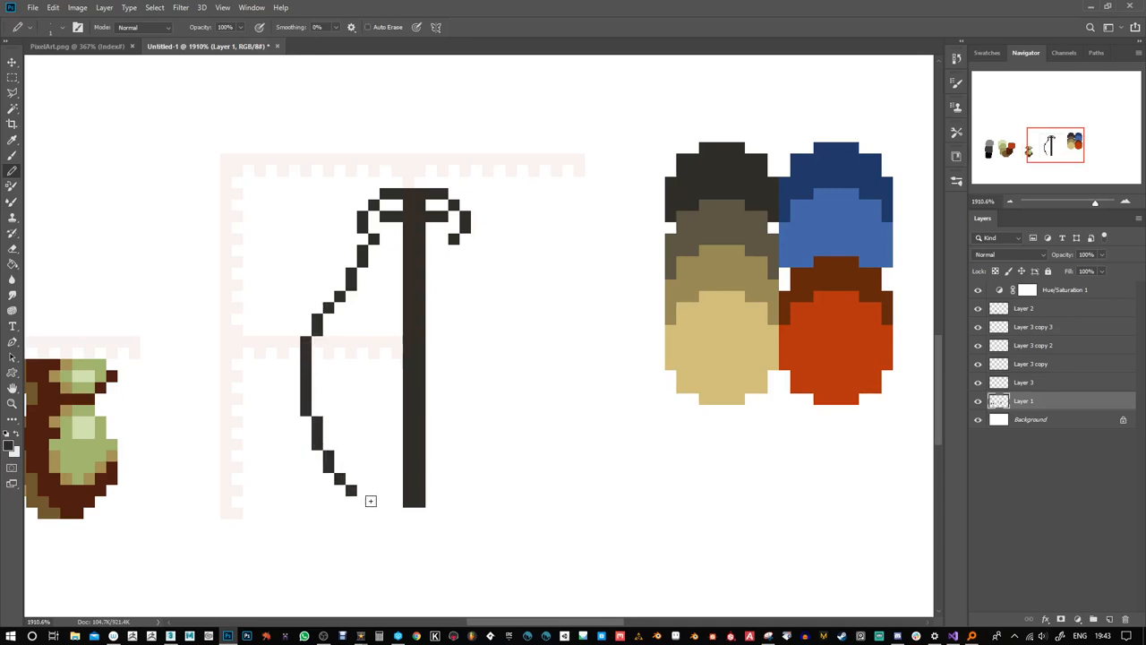
{"action": "left_click", "coordinate": [361, 502]}
{"action": "left_click", "coordinate": [373, 502]}
{"action": "mouse_move", "coordinate": [402, 512]}
{"action": "left_mouse_down"}
{"action": "mouse_move", "coordinate": [388, 511]}
{"action": "mouse_move", "coordinate": [447, 513]}
{"action": "mouse_move", "coordinate": [503, 450]}
{"action": "left_mouse_up"}
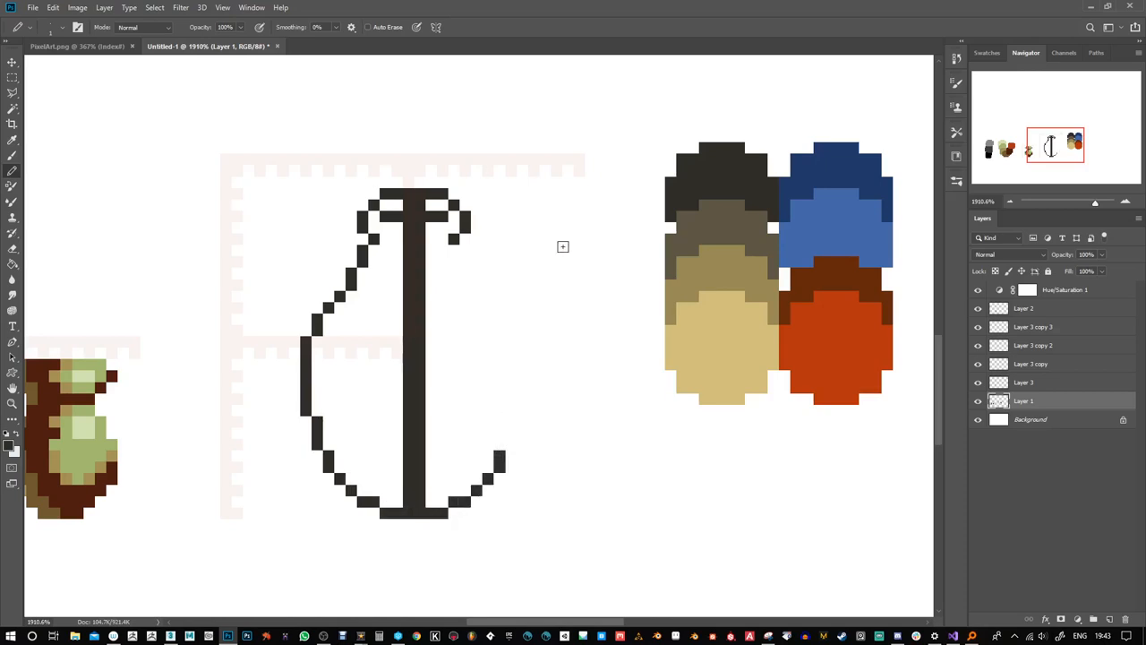
Select the left half of the body outline, copy it to the other side of the bar, flip it horizontally and deselect
{"action": "left_click", "coordinate": [12, 77]}
{"action": "left_click_drag", "start_coordinate": [278, 238], "coordinate": [403, 553]}
{"action": "left_click", "coordinate": [12, 63]}
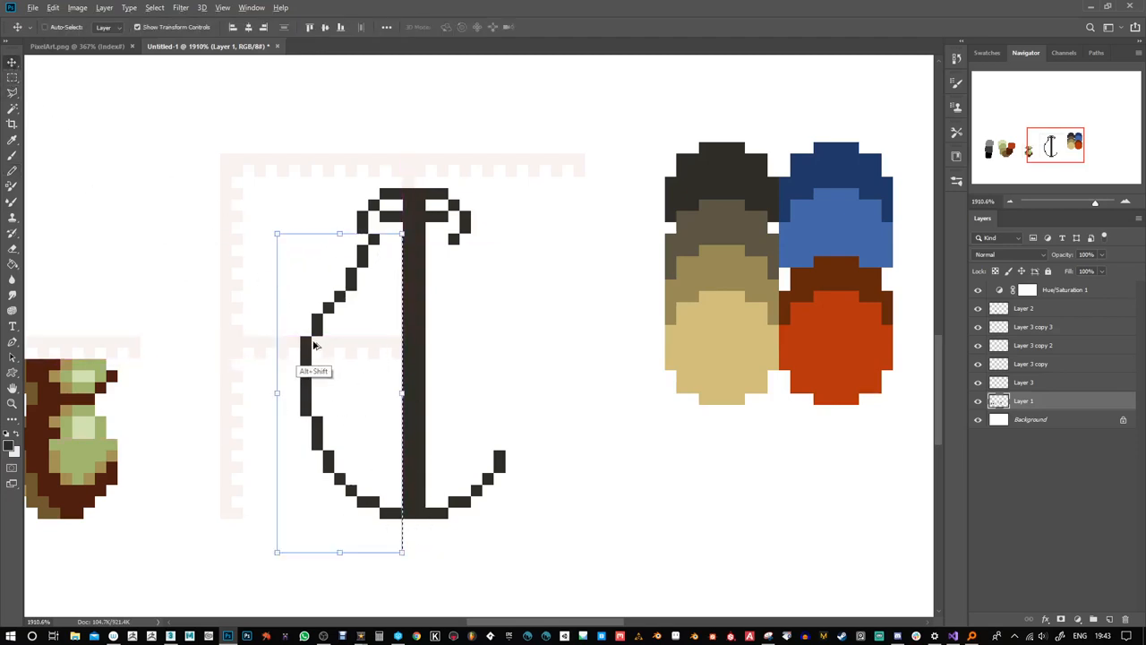
{"action": "left_click_drag", "start_coordinate": [313, 349], "coordinate": [505, 372]}
{"action": "key", "text": "ctrl+shift+h"}
{"action": "key", "text": "ctrl+d"}
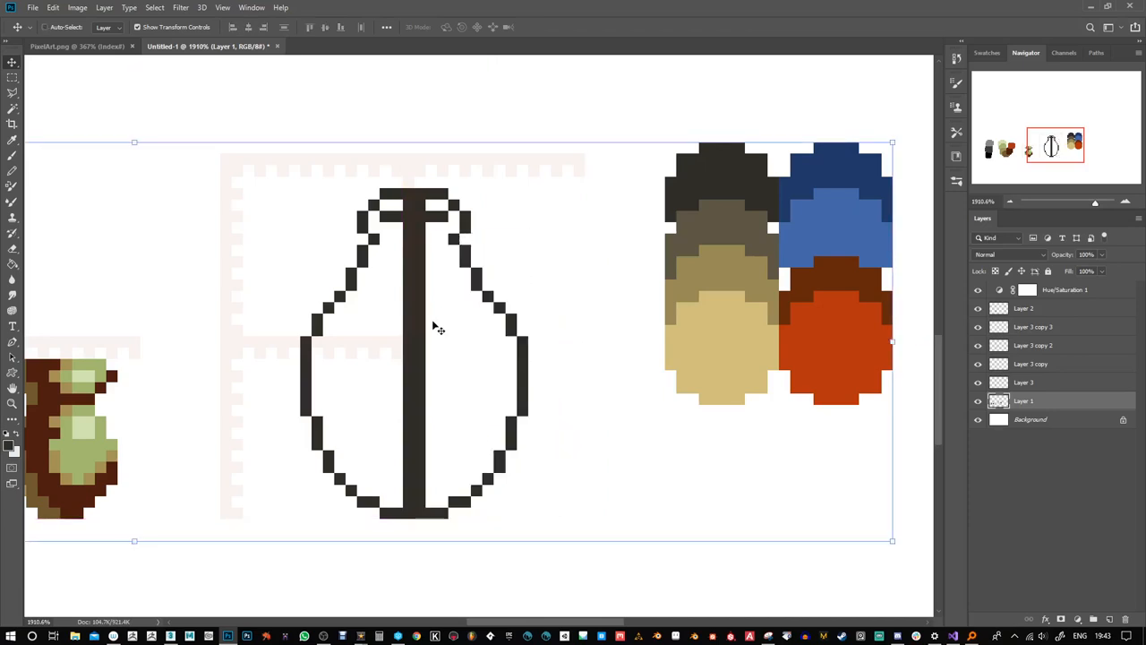
Fill both halves of the pot's body and the two rim openings with the dark outline colour
{"action": "key", "text": "ctrl+semicolon"}
{"action": "key", "text": "g"}
{"action": "left_click", "coordinate": [392, 339]}
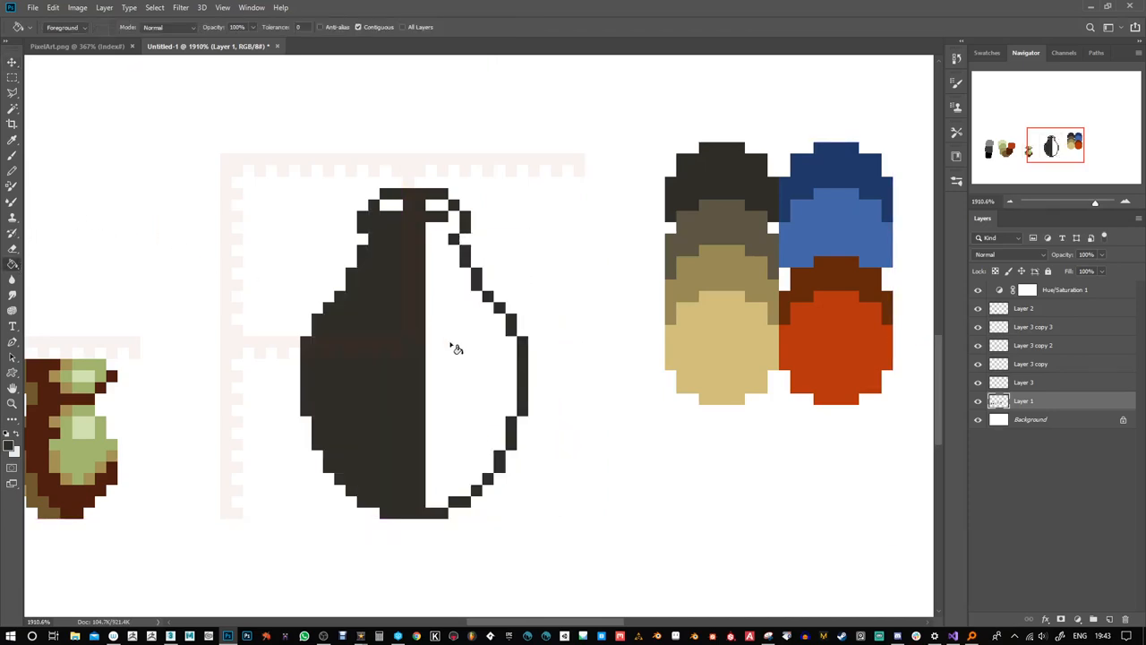
{"action": "left_click", "coordinate": [457, 348]}
{"action": "left_click", "coordinate": [439, 209]}
{"action": "left_click", "coordinate": [394, 213]}
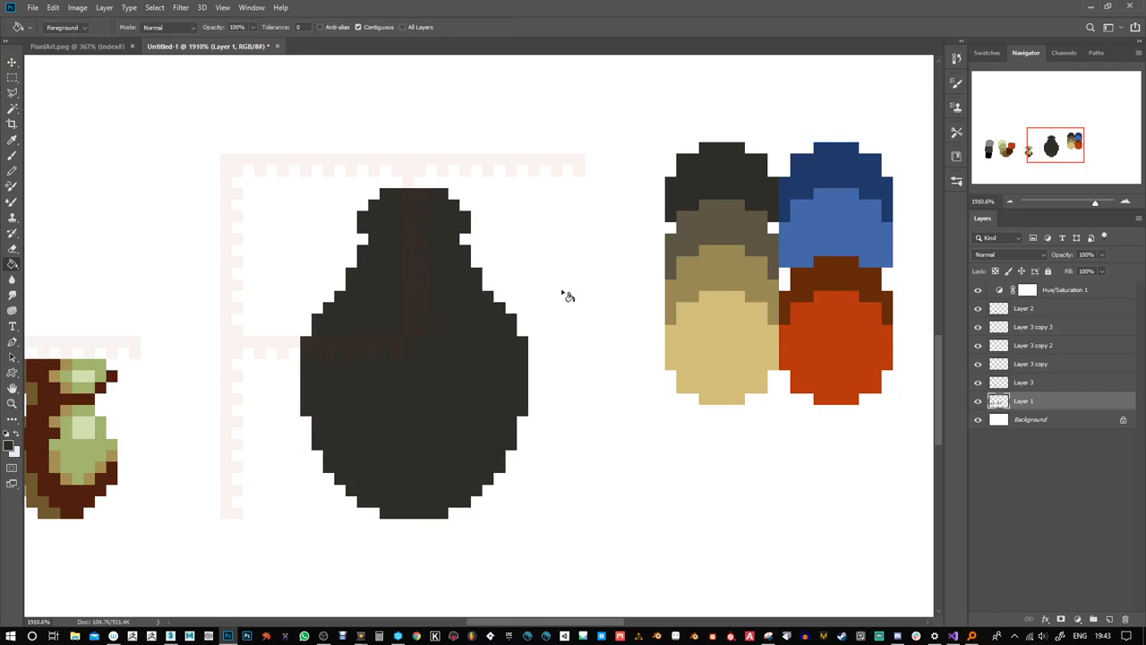
Hide Layer 3 and its three ruler copies, and make Layer 1 active again
{"action": "left_click", "coordinate": [1020, 312]}
{"action": "left_click", "coordinate": [978, 309]}
{"action": "left_click", "coordinate": [979, 309]}
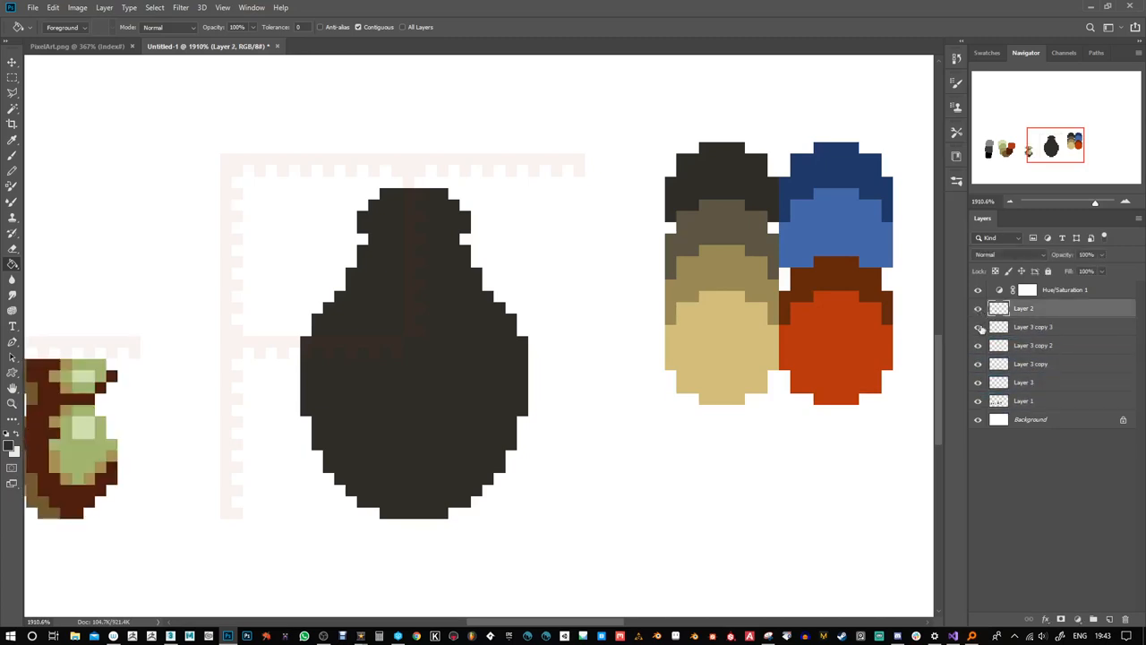
{"action": "left_click", "coordinate": [978, 327]}
{"action": "left_click_drag", "start_coordinate": [979, 347], "coordinate": [979, 399]}
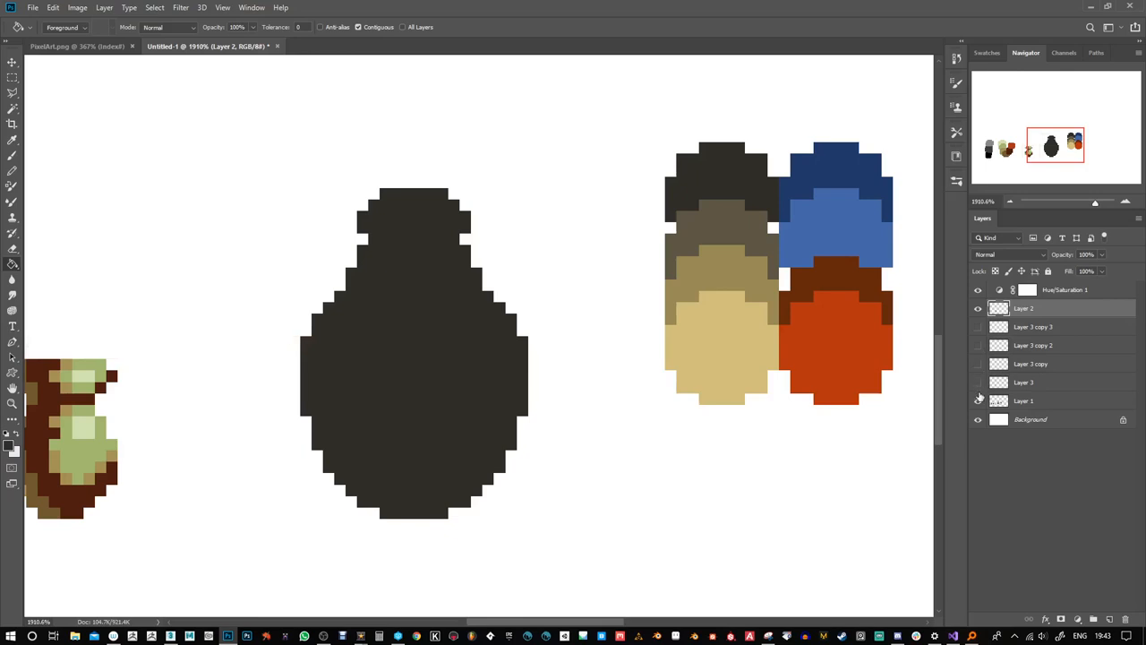
{"action": "left_click", "coordinate": [1003, 405]}
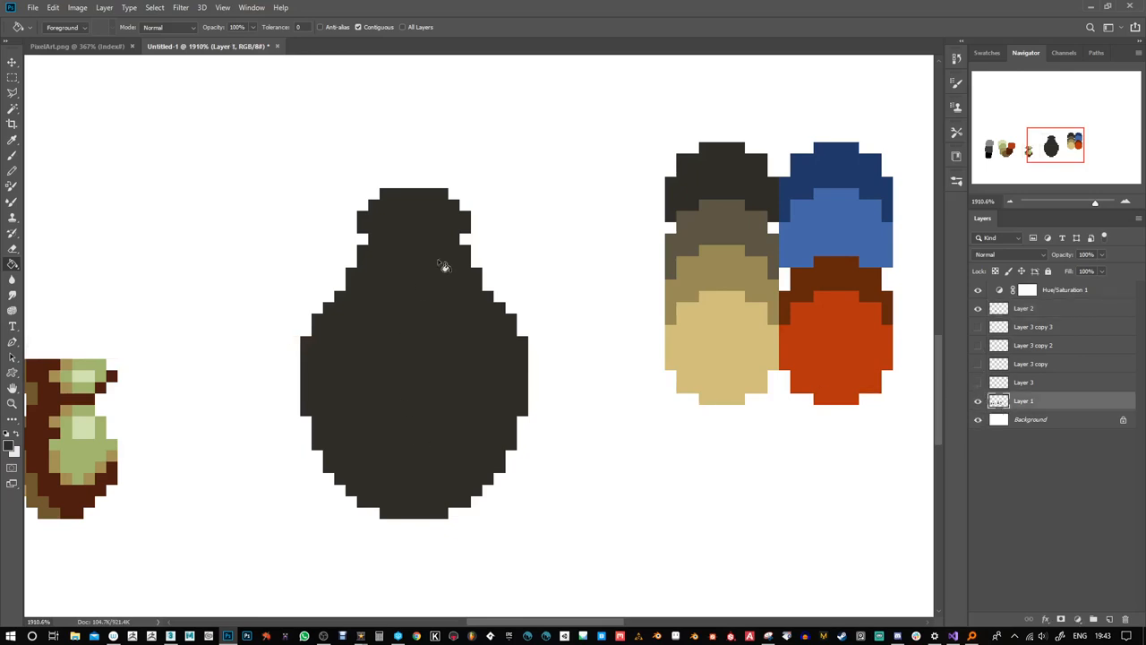
Paint the pot's rim and neck in the second-darkest swatch colour, leaving a dark horizontal slit for the opening
{"action": "key", "text": "b"}
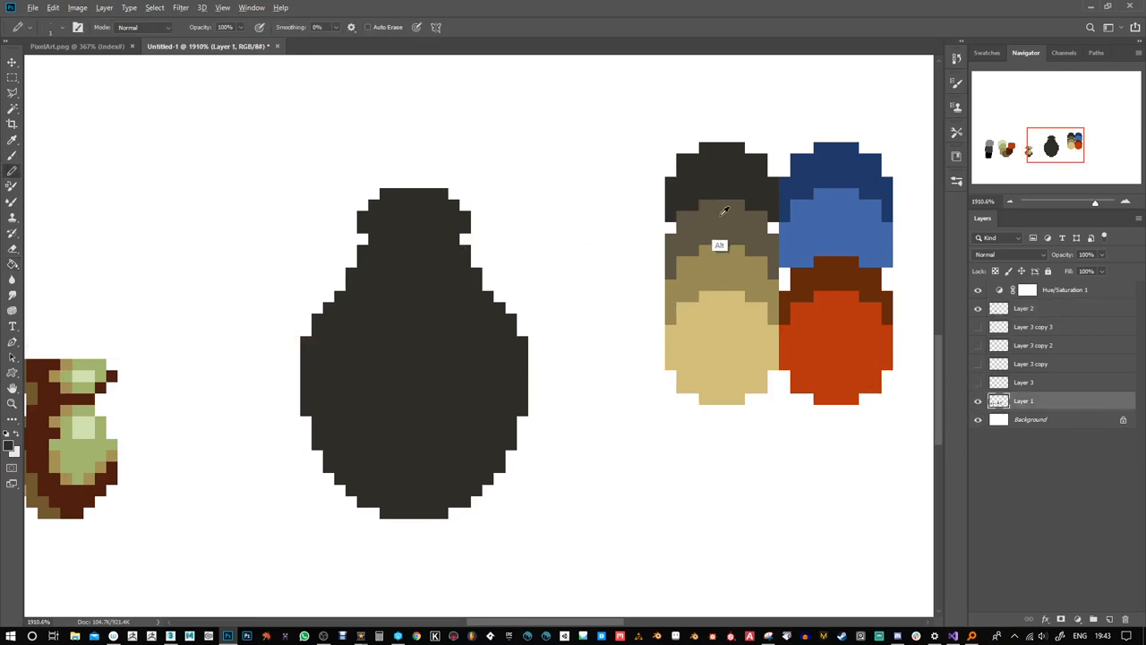
{"action": "mouse_move", "coordinate": [441, 194]}
{"action": "left_mouse_down"}
{"action": "mouse_move", "coordinate": [385, 193]}
{"action": "mouse_move", "coordinate": [375, 206]}
{"action": "left_mouse_up"}
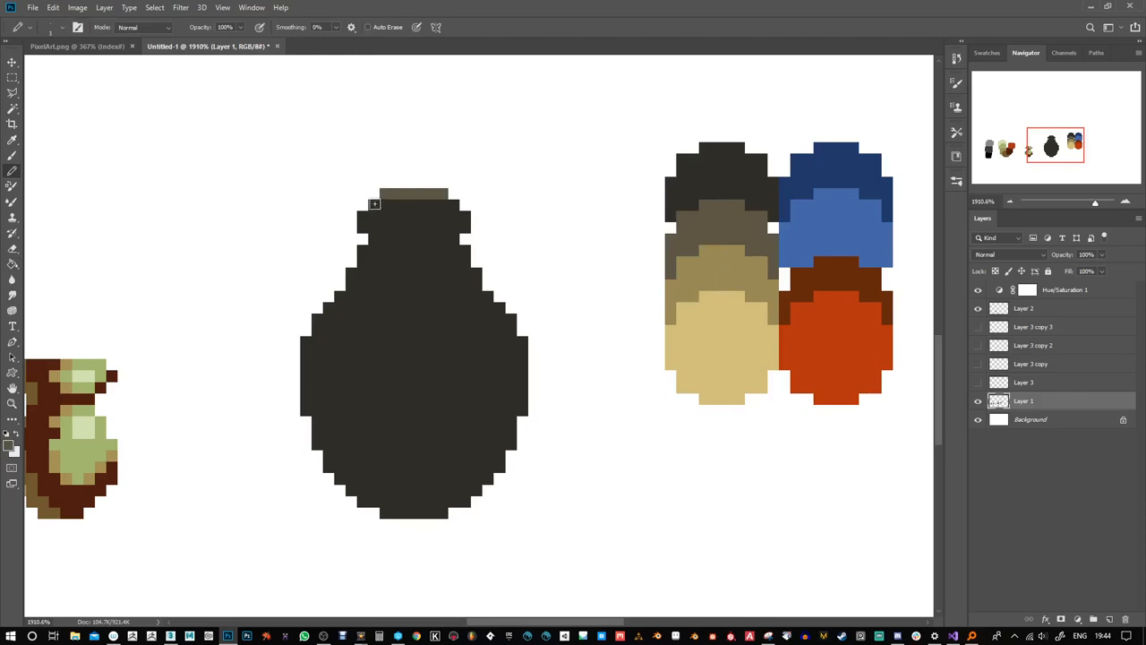
{"action": "left_click", "coordinate": [454, 206]}
{"action": "left_click", "coordinate": [363, 217]}
{"action": "left_click_drag", "start_coordinate": [385, 205], "coordinate": [453, 204]}
{"action": "left_click", "coordinate": [458, 215]}
{"action": "mouse_move", "coordinate": [385, 227]}
{"action": "left_mouse_down"}
{"action": "mouse_move", "coordinate": [462, 226]}
{"action": "mouse_move", "coordinate": [452, 240]}
{"action": "mouse_move", "coordinate": [393, 240]}
{"action": "mouse_move", "coordinate": [368, 227]}
{"action": "mouse_move", "coordinate": [443, 238]}
{"action": "mouse_move", "coordinate": [433, 230]}
{"action": "mouse_move", "coordinate": [426, 250]}
{"action": "mouse_move", "coordinate": [461, 251]}
{"action": "mouse_move", "coordinate": [406, 245]}
{"action": "mouse_move", "coordinate": [439, 320]}
{"action": "mouse_move", "coordinate": [414, 254]}
{"action": "mouse_move", "coordinate": [427, 287]}
{"action": "mouse_move", "coordinate": [420, 339]}
{"action": "left_mouse_up"}
{"action": "left_click", "coordinate": [464, 227]}
{"action": "left_click", "coordinate": [363, 228]}
{"action": "left_click", "coordinate": [465, 251]}
Draw a wavy shading boundary down the body to the base and fill the area right of it with the same brown-grey
{"action": "mouse_move", "coordinate": [433, 296]}
{"action": "left_mouse_down"}
{"action": "mouse_move", "coordinate": [410, 378]}
{"action": "mouse_move", "coordinate": [420, 412]}
{"action": "left_mouse_up"}
{"action": "left_click_drag", "start_coordinate": [402, 366], "coordinate": [409, 399]}
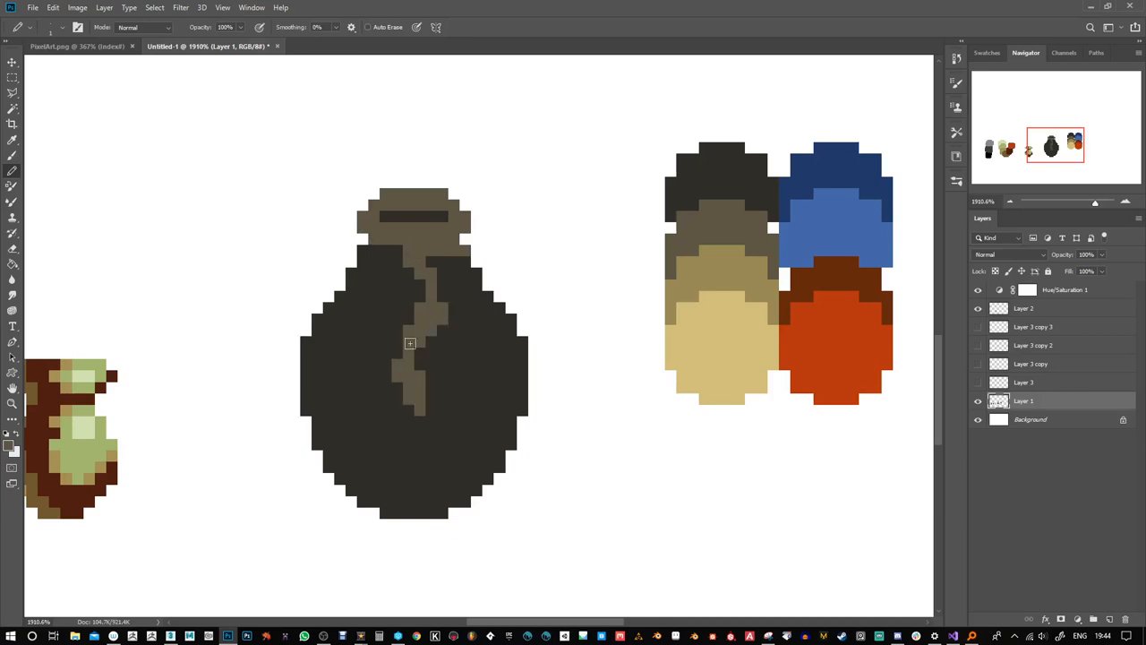
{"action": "mouse_move", "coordinate": [412, 344]}
{"action": "left_mouse_down"}
{"action": "mouse_move", "coordinate": [431, 422]}
{"action": "mouse_move", "coordinate": [454, 433]}
{"action": "mouse_move", "coordinate": [453, 492]}
{"action": "mouse_move", "coordinate": [428, 505]}
{"action": "mouse_move", "coordinate": [455, 500]}
{"action": "left_mouse_up"}
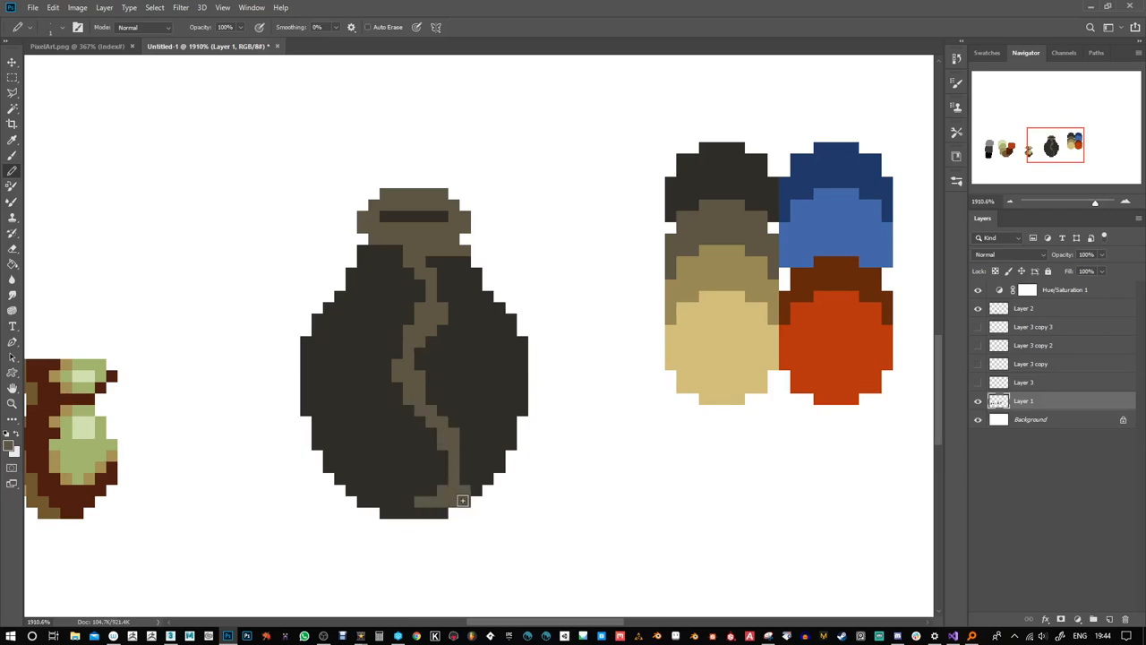
{"action": "key", "text": "g"}
{"action": "left_click", "coordinate": [507, 398]}
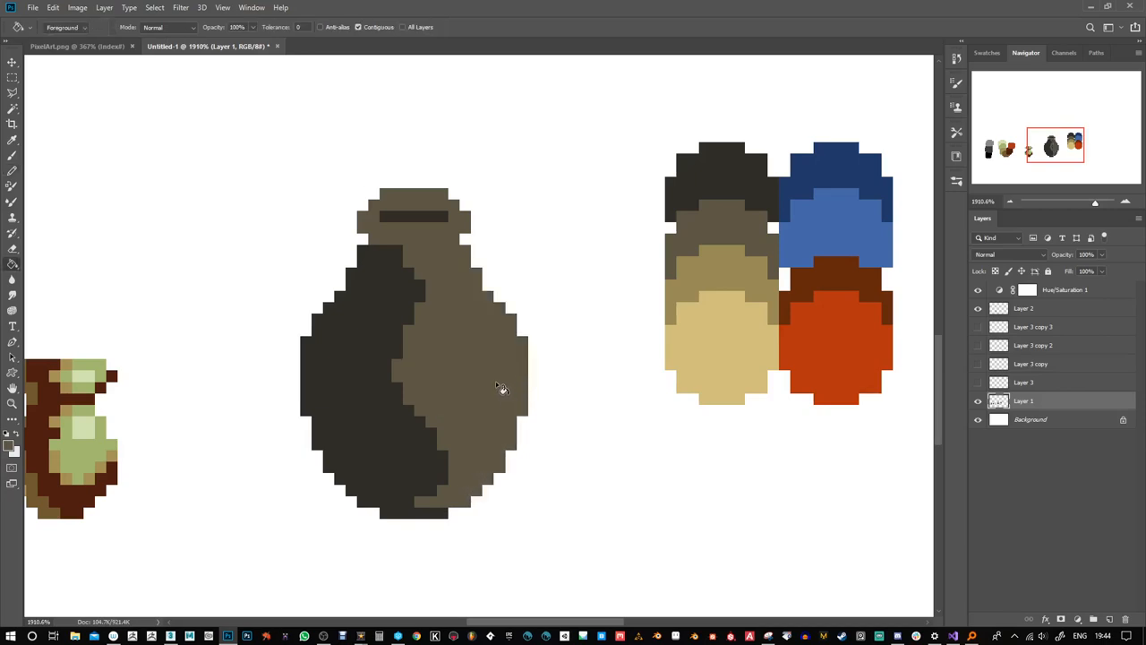
Paint a thin brown-grey reflected-light edge along the left contour of the pot's body, from base to neck
{"action": "key", "text": "b"}
{"action": "mouse_move", "coordinate": [317, 409]}
{"action": "left_mouse_down"}
{"action": "mouse_move", "coordinate": [330, 460]}
{"action": "mouse_move", "coordinate": [337, 451]}
{"action": "mouse_move", "coordinate": [361, 493]}
{"action": "left_mouse_up"}
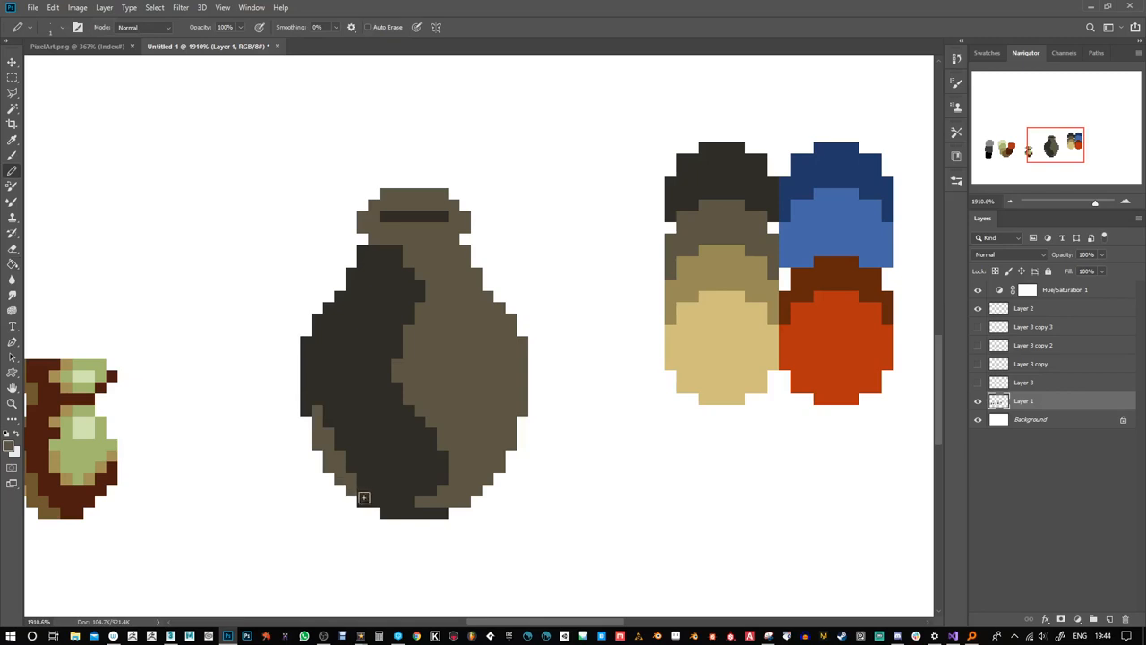
{"action": "mouse_move", "coordinate": [305, 413]}
{"action": "left_mouse_down"}
{"action": "mouse_move", "coordinate": [305, 343]}
{"action": "mouse_move", "coordinate": [363, 252]}
{"action": "left_mouse_up"}
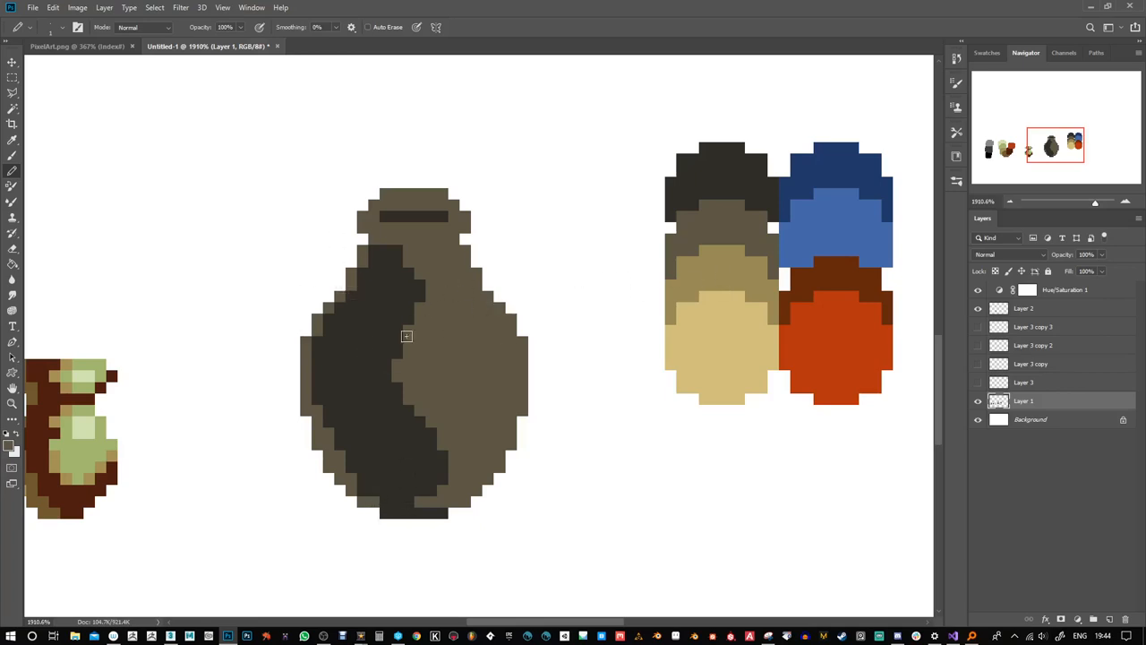
Paint a rounded mid-tan highlight on the upper right of the body and a small one on the neck
{"action": "left_click", "coordinate": [734, 212], "text": "alt"}
{"action": "left_click", "coordinate": [733, 268], "text": "alt"}
{"action": "mouse_move", "coordinate": [467, 315]}
{"action": "left_mouse_down"}
{"action": "mouse_move", "coordinate": [448, 354]}
{"action": "mouse_move", "coordinate": [458, 330]}
{"action": "mouse_move", "coordinate": [469, 345]}
{"action": "mouse_move", "coordinate": [487, 316]}
{"action": "mouse_move", "coordinate": [500, 354]}
{"action": "mouse_move", "coordinate": [500, 322]}
{"action": "left_mouse_up"}
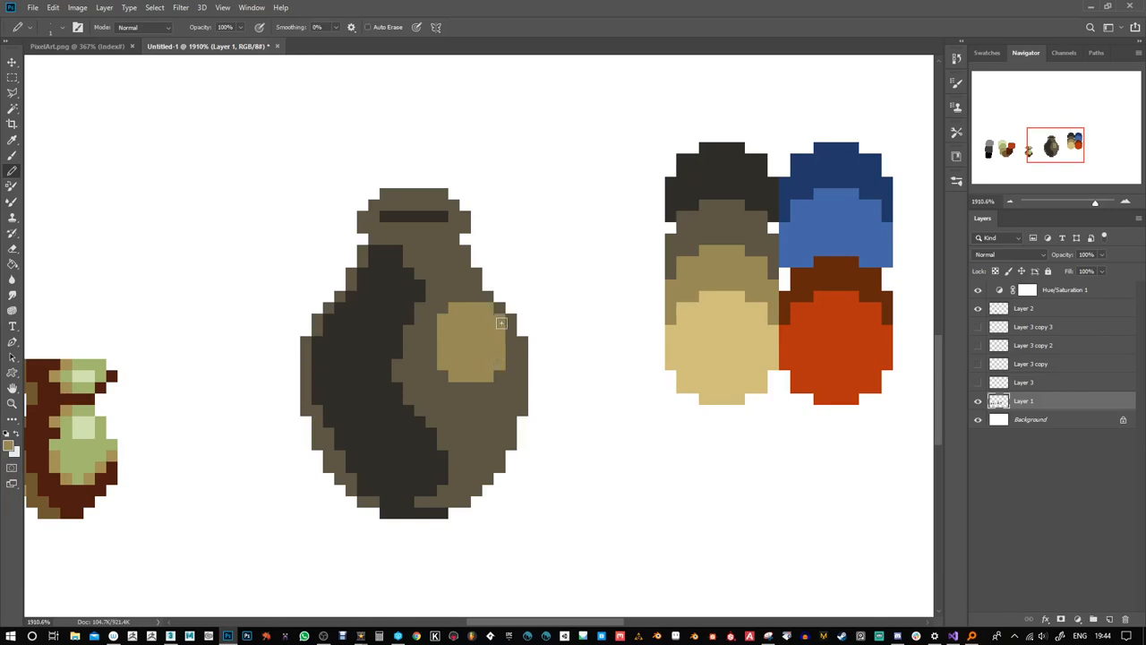
{"action": "left_click_drag", "start_coordinate": [431, 330], "coordinate": [432, 360]}
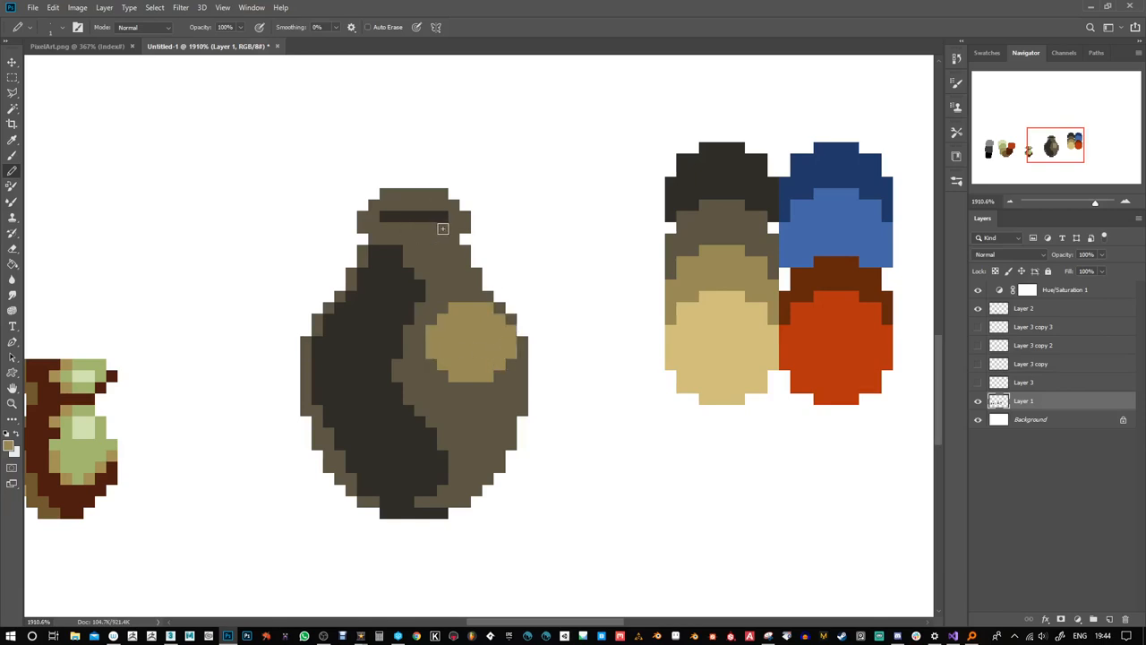
{"action": "mouse_move", "coordinate": [442, 228]}
{"action": "left_mouse_down"}
{"action": "mouse_move", "coordinate": [417, 229]}
{"action": "mouse_move", "coordinate": [444, 238]}
{"action": "left_mouse_up"}
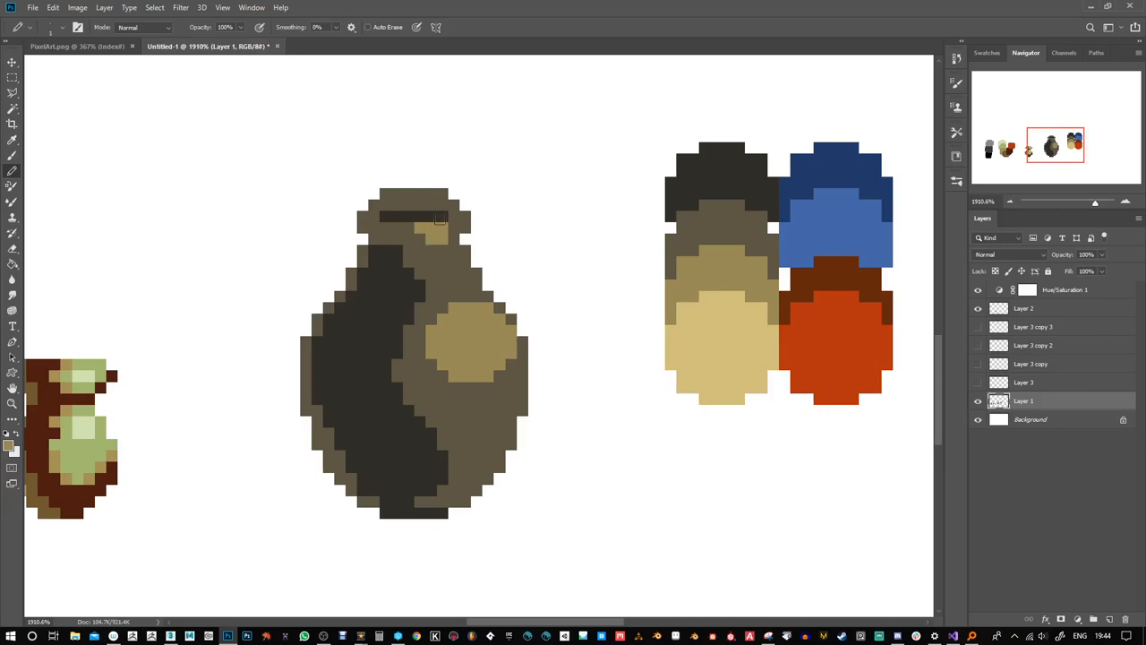
Paint a mid-tan highlight on the left of the pot's rim and reshape the dark opening beside it
{"action": "left_click", "coordinate": [386, 205]}
{"action": "left_click", "coordinate": [413, 195], "text": "alt"}
{"action": "left_click", "coordinate": [409, 216]}
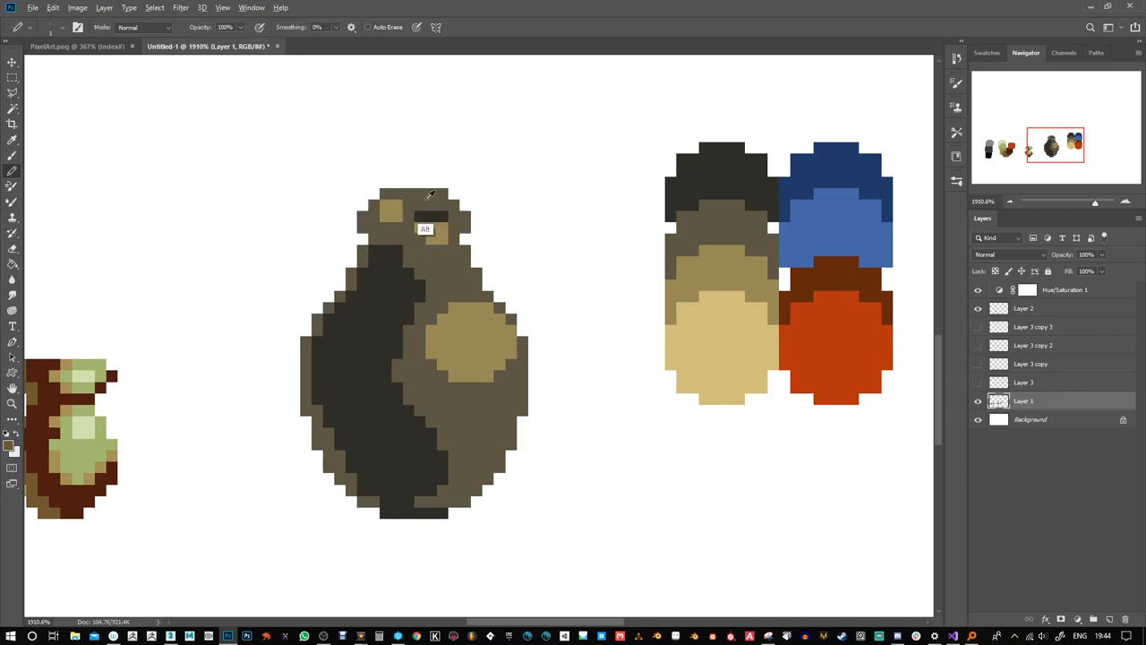
{"action": "left_click", "coordinate": [431, 218], "text": "alt"}
{"action": "left_click", "coordinate": [410, 206]}
{"action": "left_click", "coordinate": [421, 205]}
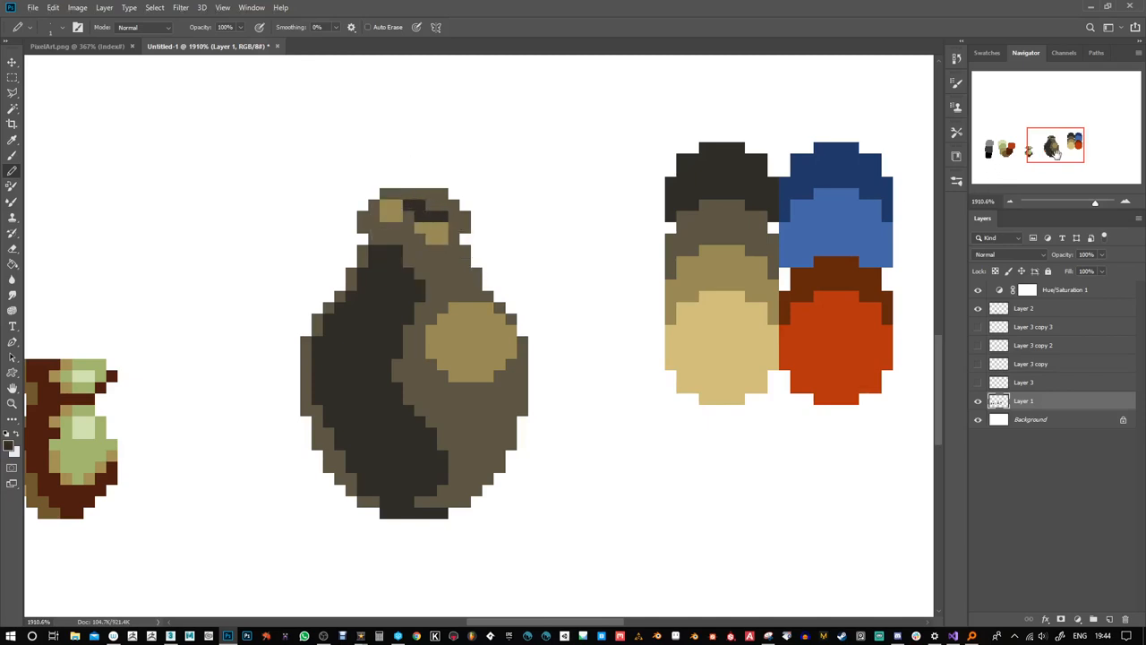
Enlarge the canvas overview by resizing its panel taller and wider, and set the document zoom to 1800%
{"action": "left_click_drag", "start_coordinate": [1057, 154], "coordinate": [1060, 158]}
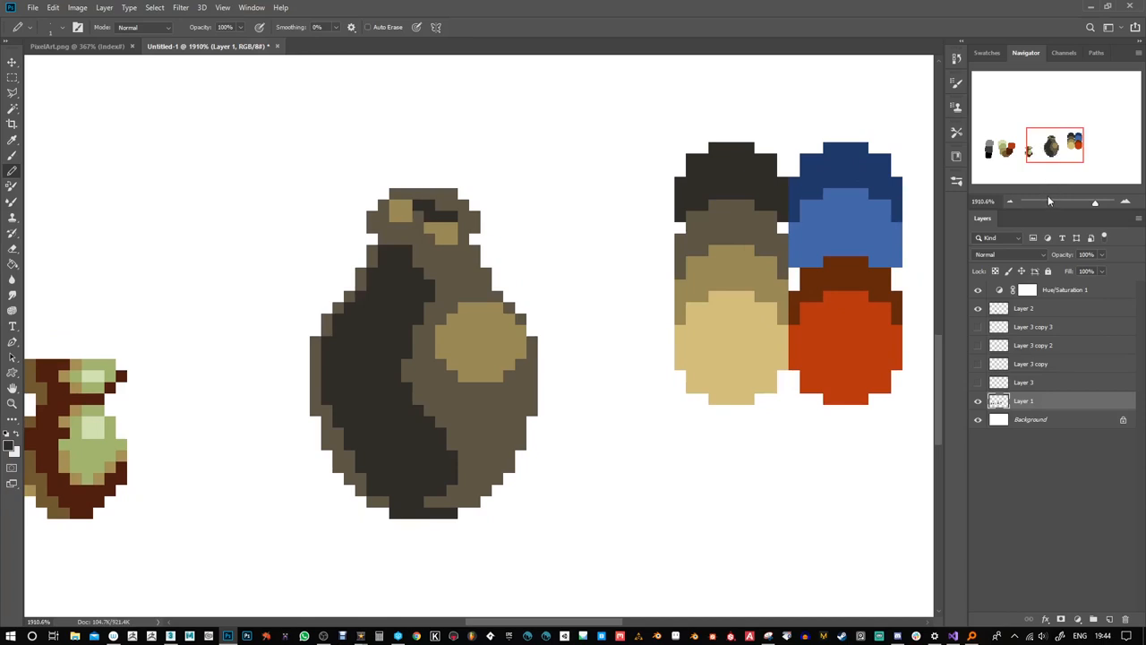
{"action": "left_click_drag", "start_coordinate": [1047, 208], "coordinate": [1048, 340]}
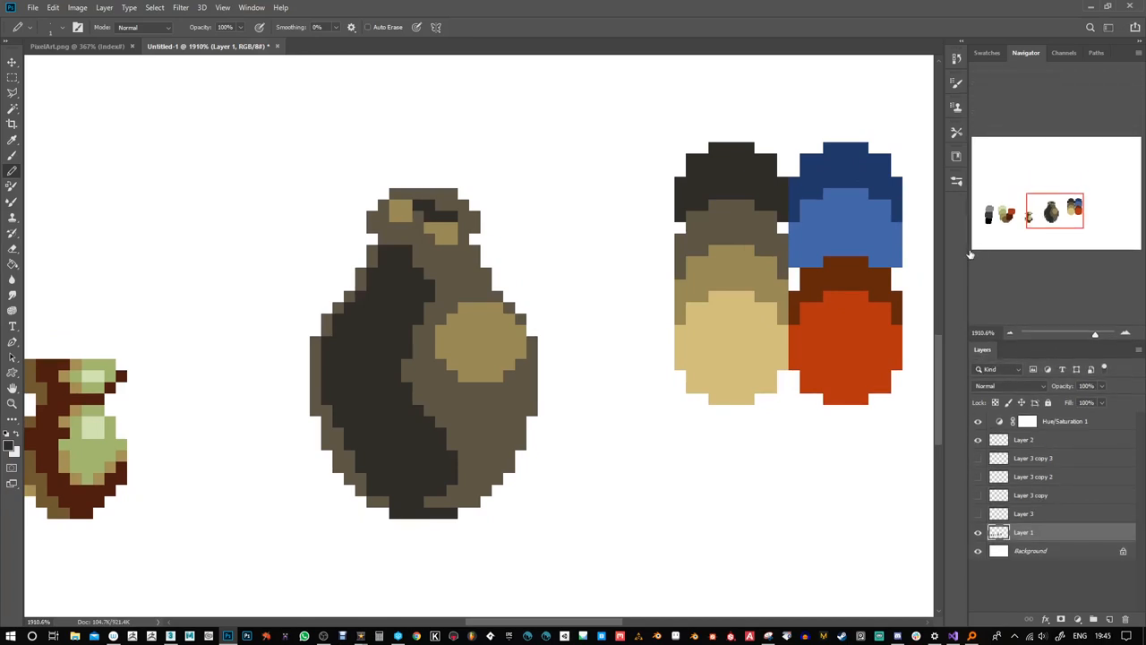
{"action": "left_click_drag", "start_coordinate": [968, 255], "coordinate": [800, 255]}
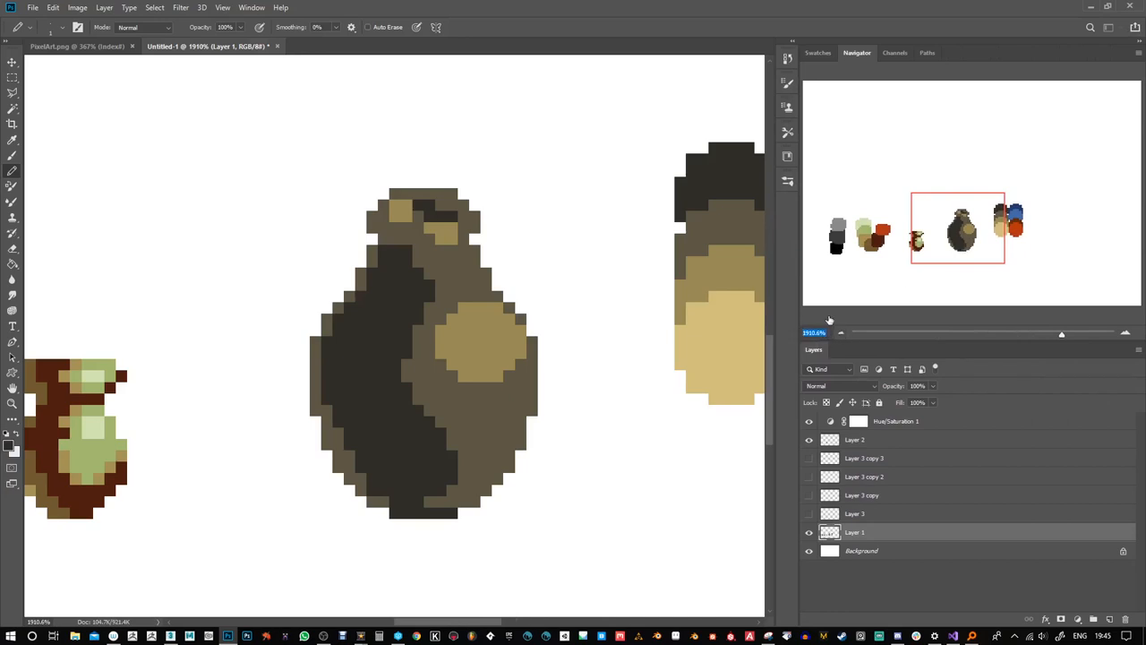
{"action": "type", "text": "1800"}
{"action": "key", "text": "Return"}
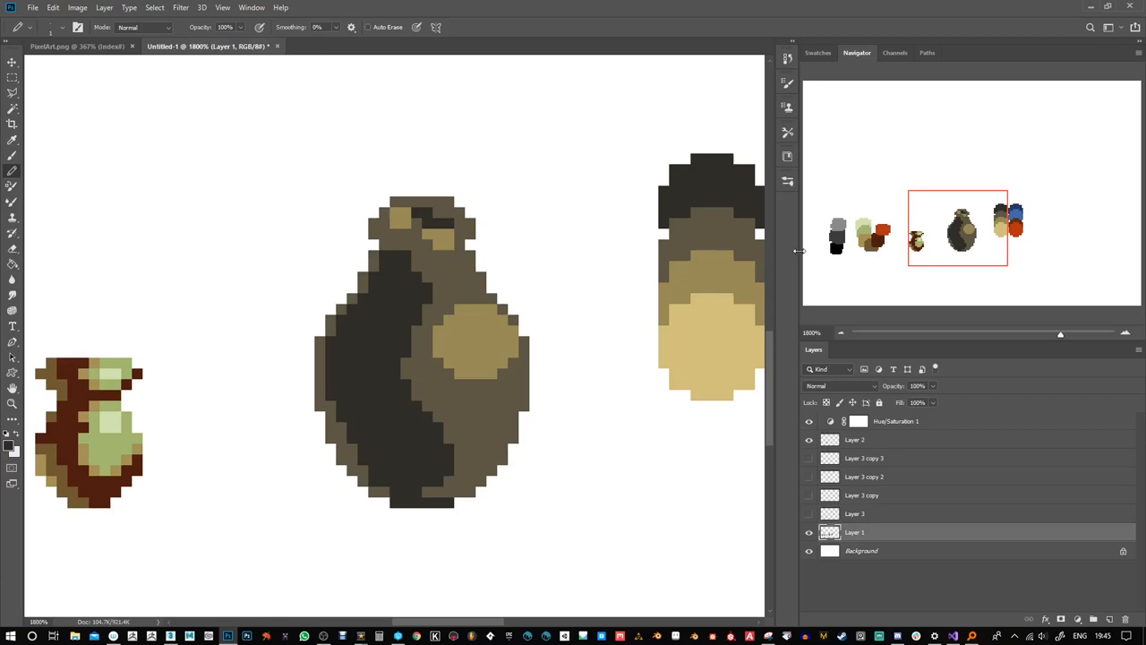
{"action": "mouse_move", "coordinate": [799, 251]}
{"action": "left_mouse_down"}
{"action": "mouse_move", "coordinate": [769, 253]}
{"action": "mouse_move", "coordinate": [845, 254]}
{"action": "mouse_move", "coordinate": [817, 255]}
{"action": "left_mouse_up"}
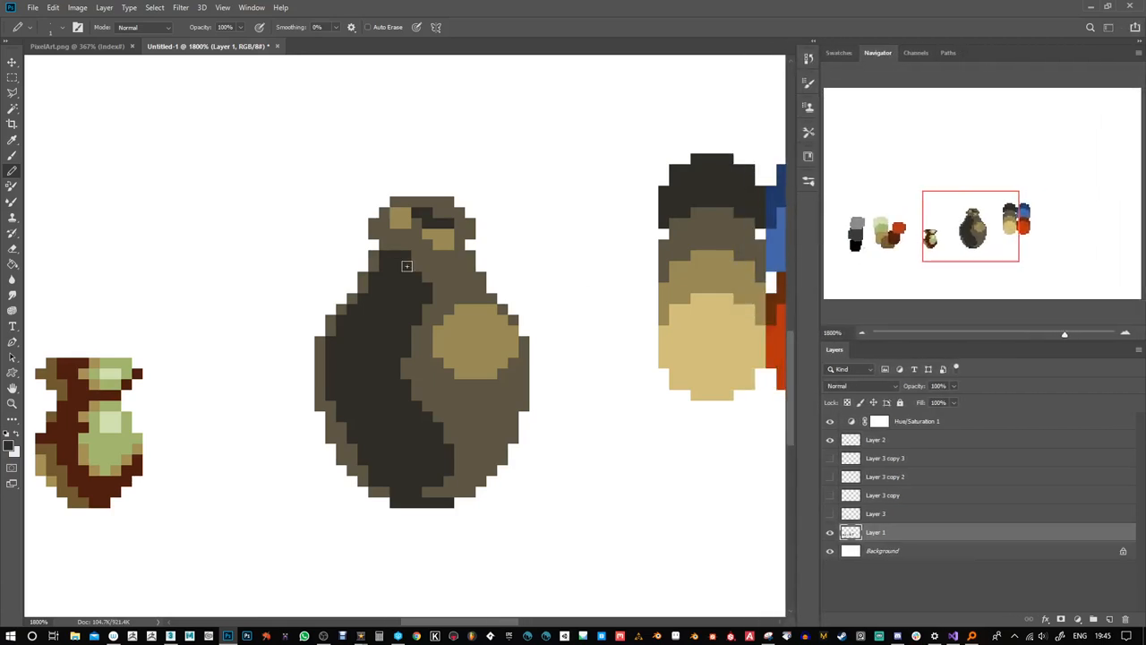
Paint a small light-tan glint inside the mid-tan highlight on the pot's body
{"action": "left_click", "coordinate": [707, 337], "text": "alt"}
{"action": "left_click_drag", "start_coordinate": [483, 322], "coordinate": [472, 331]}
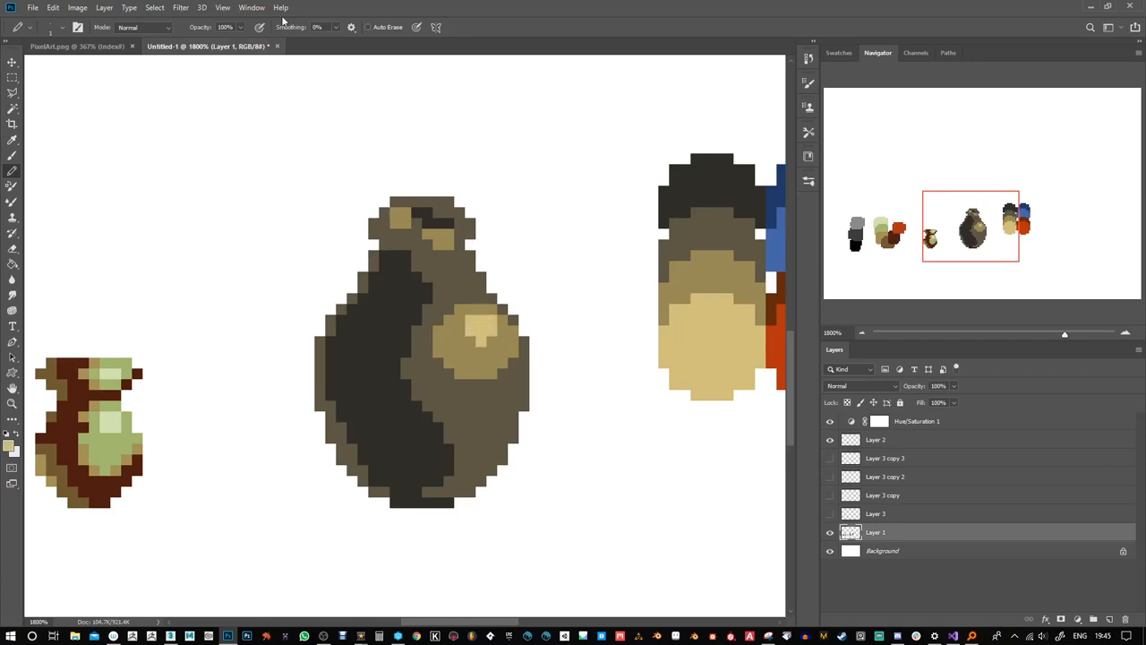
Create a second view of the Untitled-1 document and make it a floating window
{"action": "left_click", "coordinate": [253, 9]}
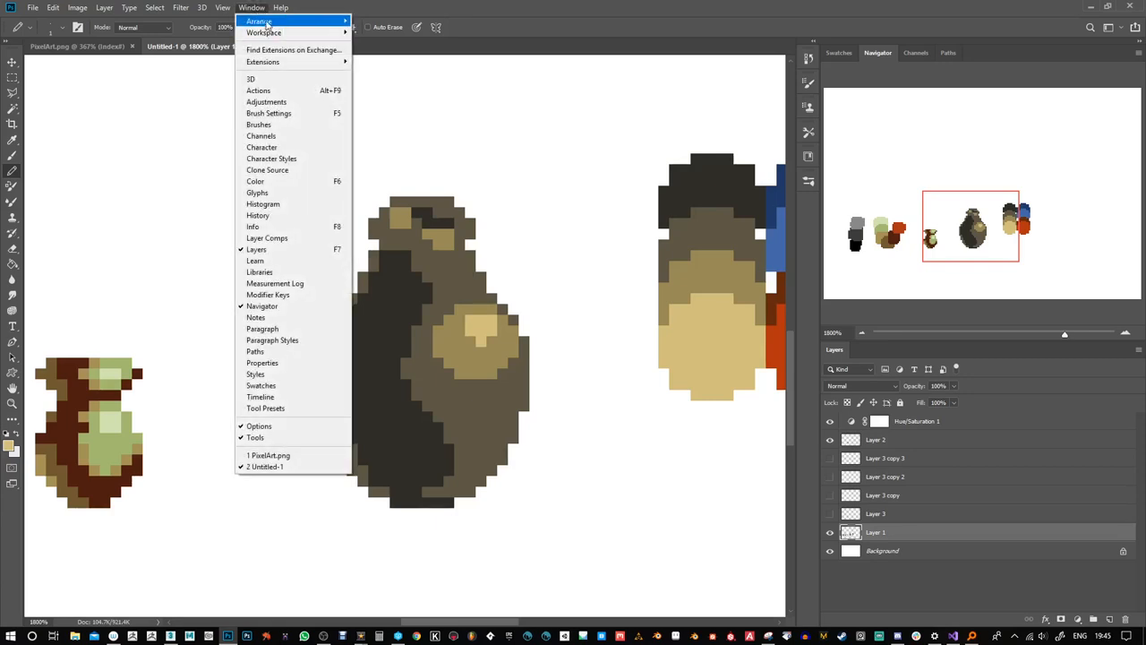
{"action": "mouse_move", "coordinate": [266, 22]}
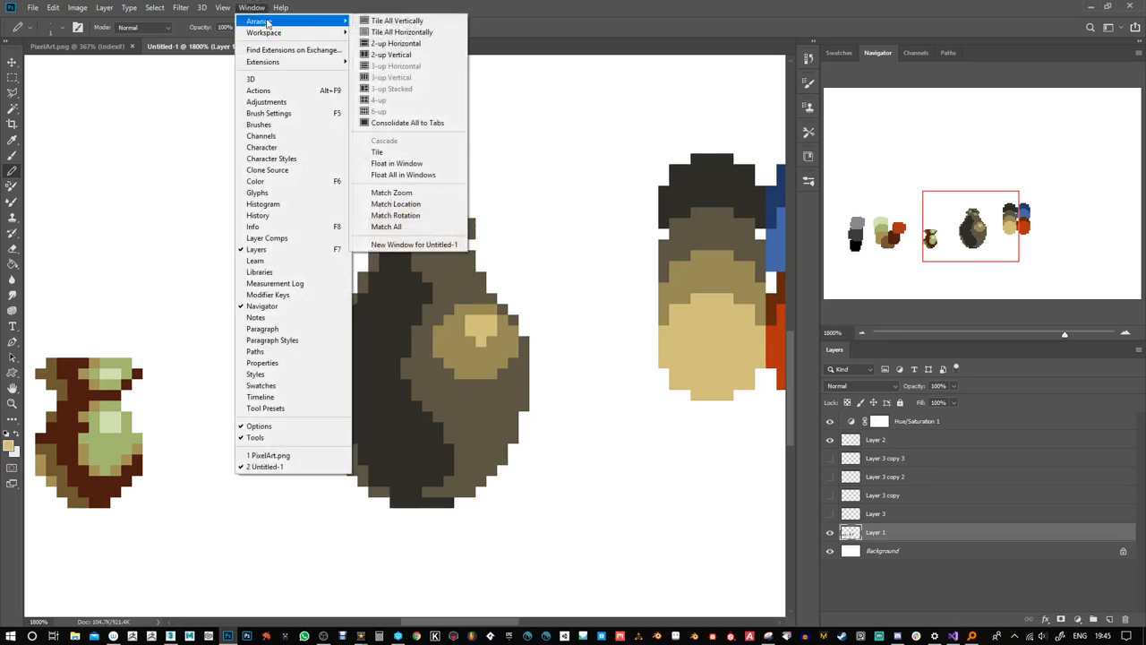
{"action": "left_click", "coordinate": [415, 246]}
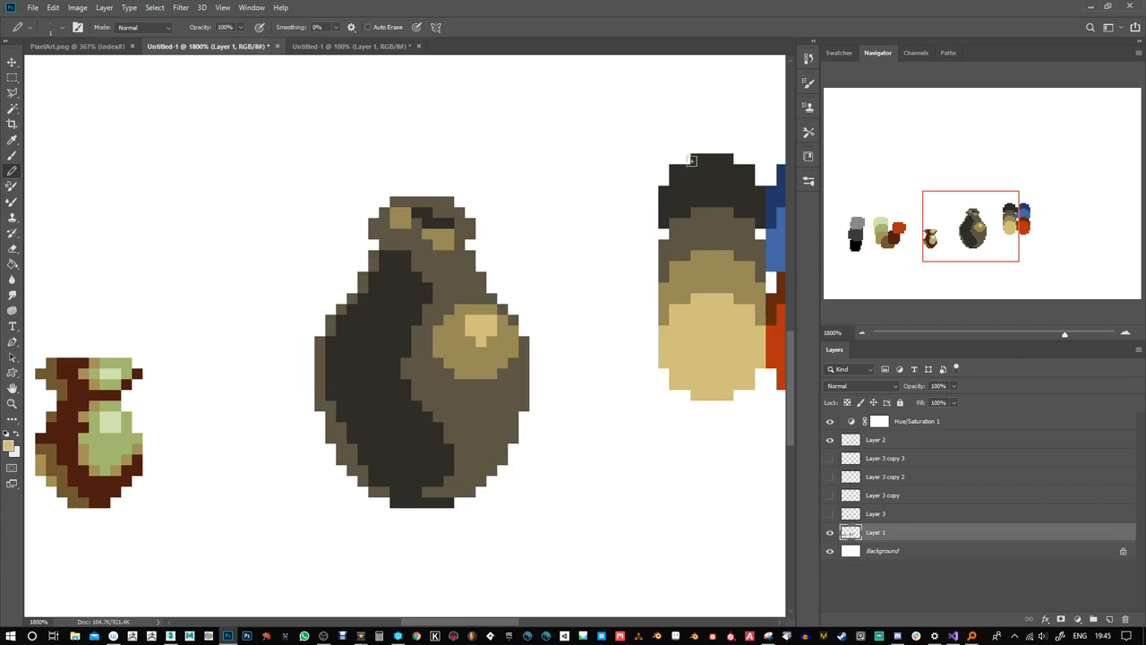
{"action": "left_click", "coordinate": [358, 47]}
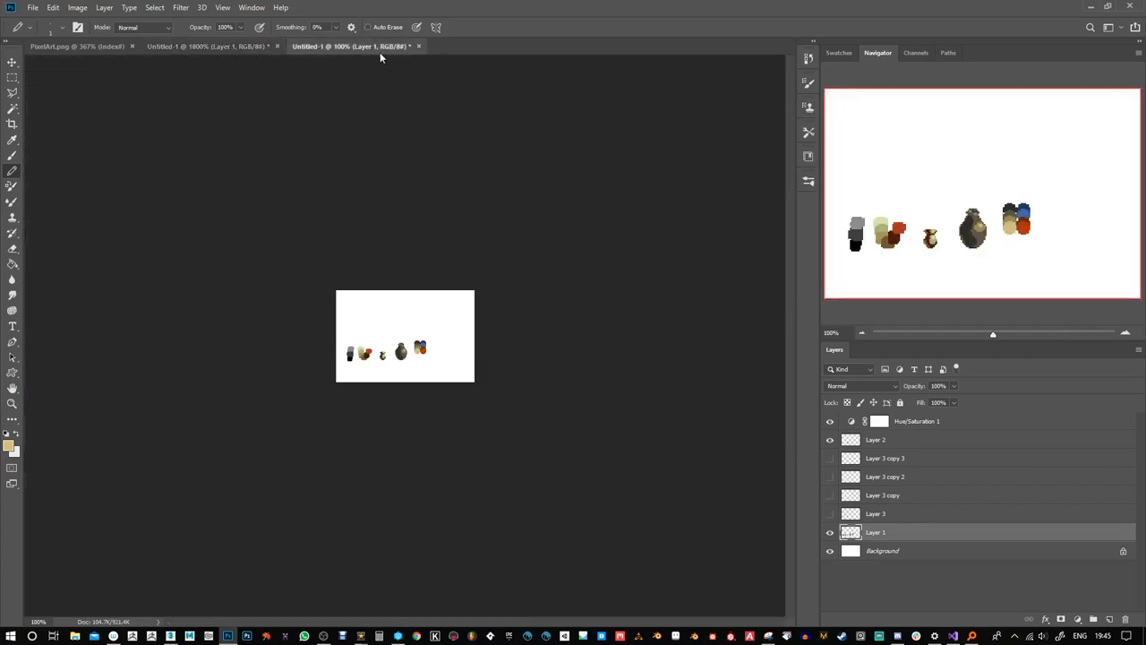
{"action": "left_click_drag", "start_coordinate": [358, 47], "coordinate": [474, 208]}
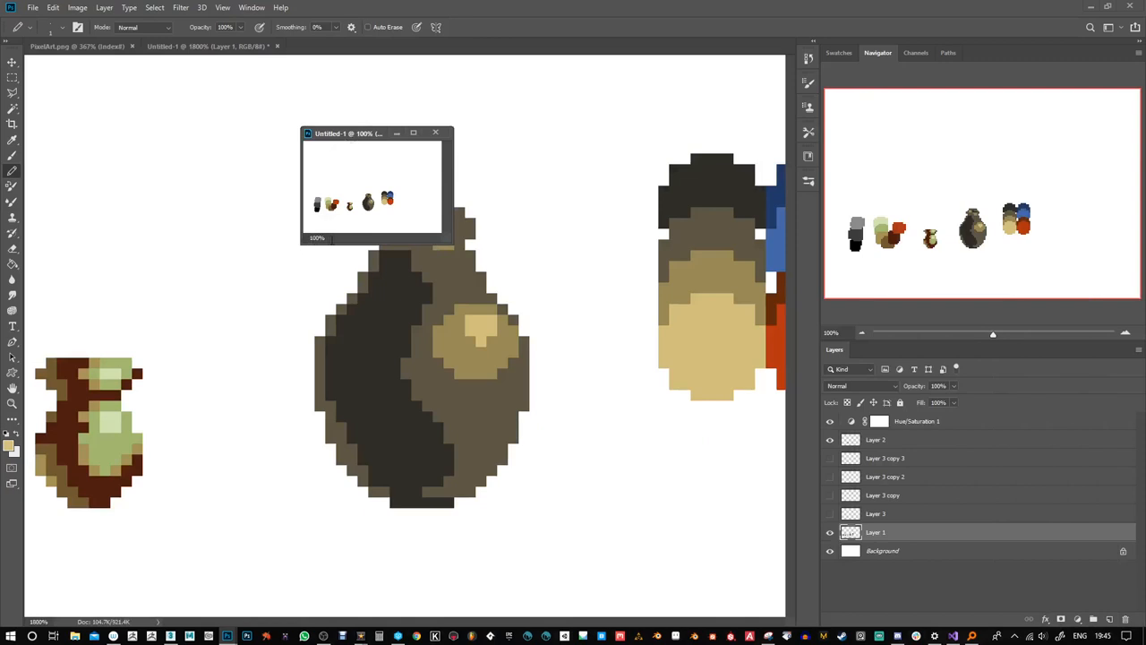
Set the floating view's zoom to 300%, place it above the small pot, and frame both pots in it
{"action": "type", "text": "400"}
{"action": "key", "text": "Return"}
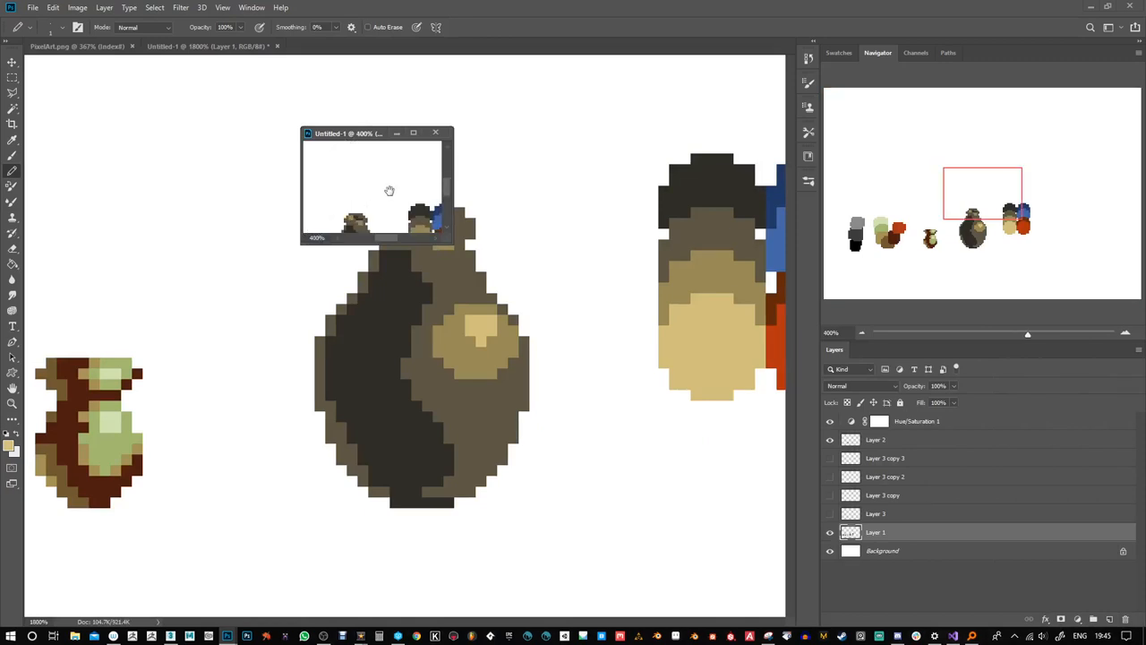
{"action": "left_click_drag", "start_coordinate": [390, 191], "coordinate": [150, 114]}
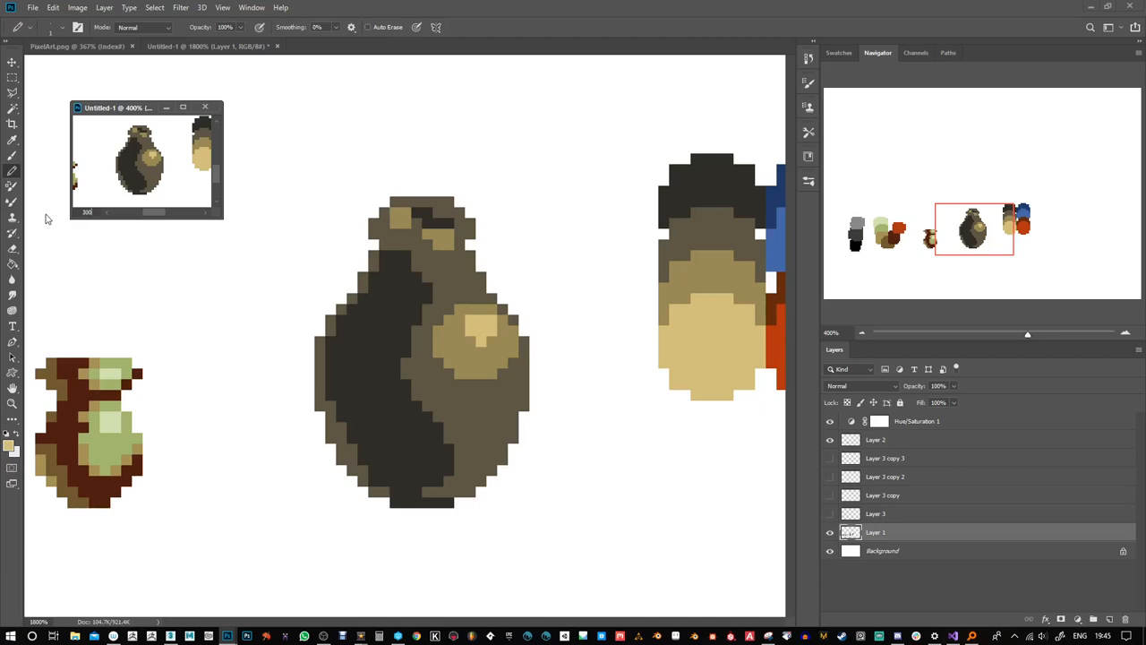
{"action": "key", "text": "Return"}
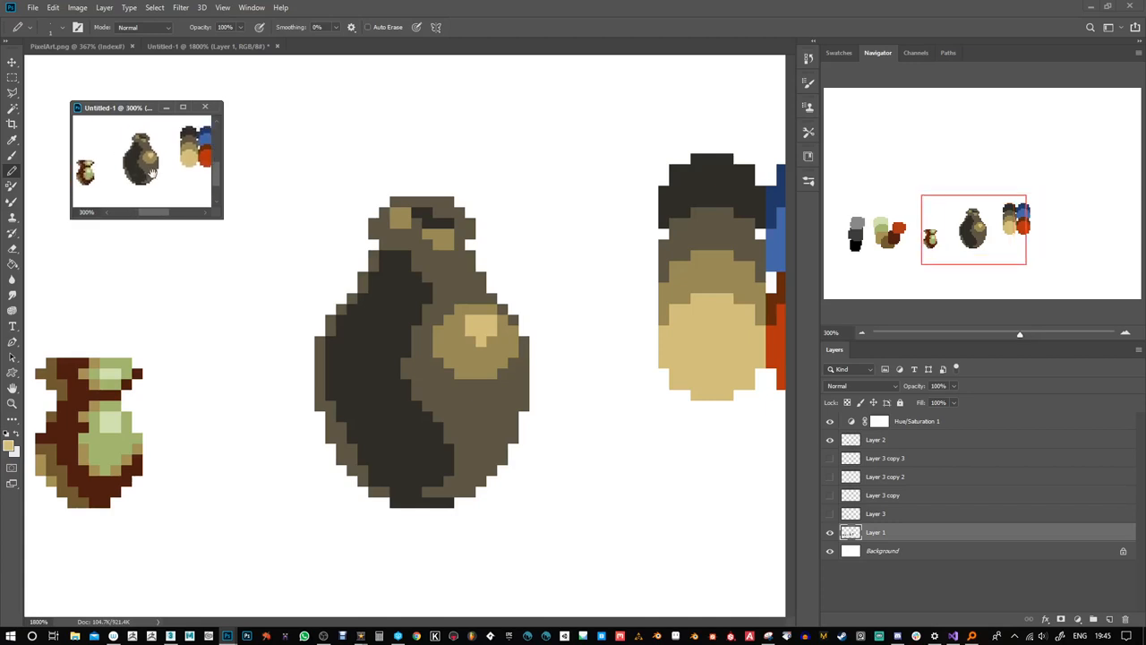
{"action": "left_click_drag", "start_coordinate": [157, 186], "coordinate": [168, 185]}
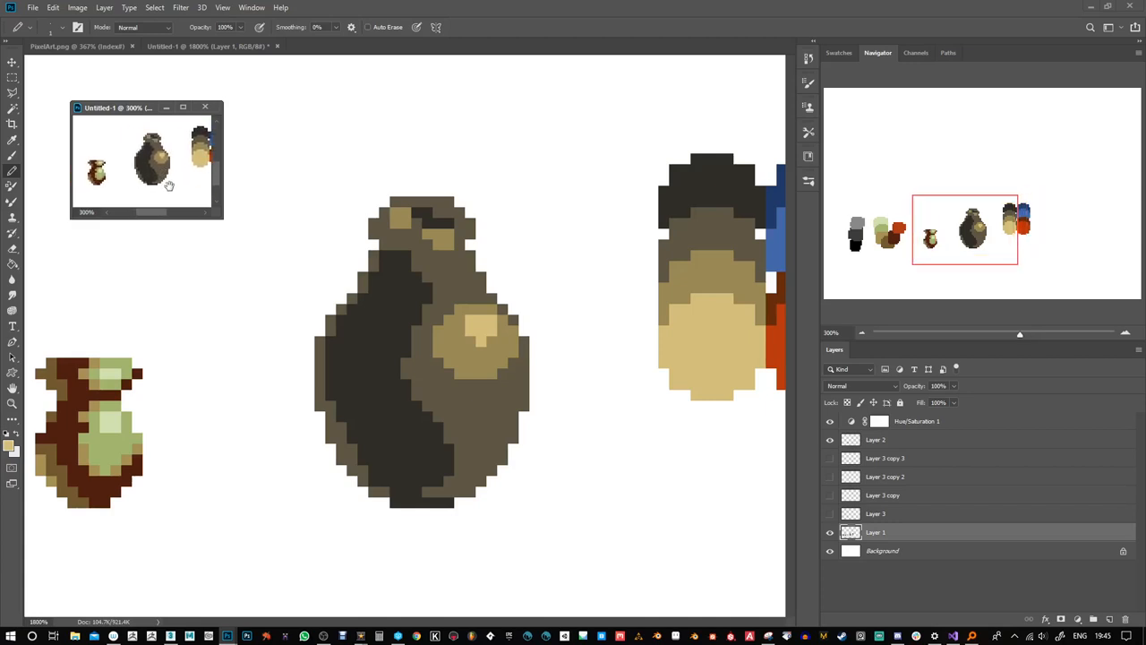
Widen the pot's opening with near-black pixels, trimming the rim's tan highlight to a narrow strip
{"action": "left_click", "coordinate": [408, 236]}
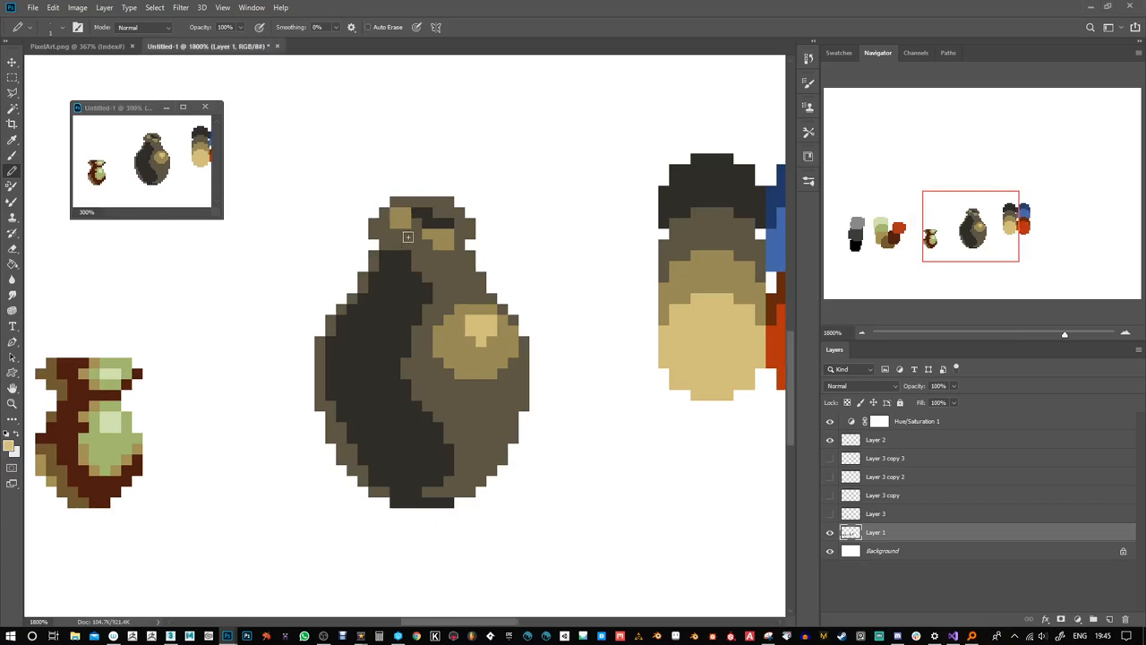
{"action": "key", "text": "alt"}
{"action": "left_click_drag", "start_coordinate": [407, 219], "coordinate": [433, 215]}
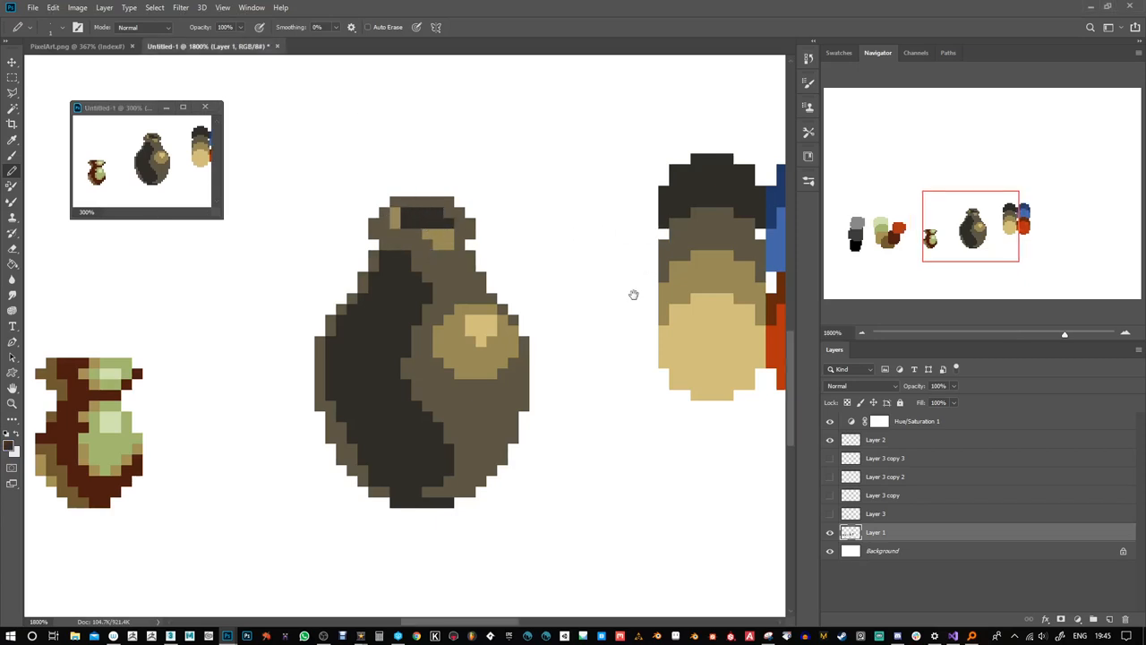
Start a checkerboard dither along the lower shading boundary of the body, using alternating brown-grey and near-black pixels
{"action": "mouse_move", "coordinate": [635, 295]}
{"action": "left_mouse_down"}
{"action": "mouse_move", "coordinate": [606, 274]}
{"action": "mouse_move", "coordinate": [570, 270]}
{"action": "mouse_move", "coordinate": [577, 281]}
{"action": "left_mouse_up"}
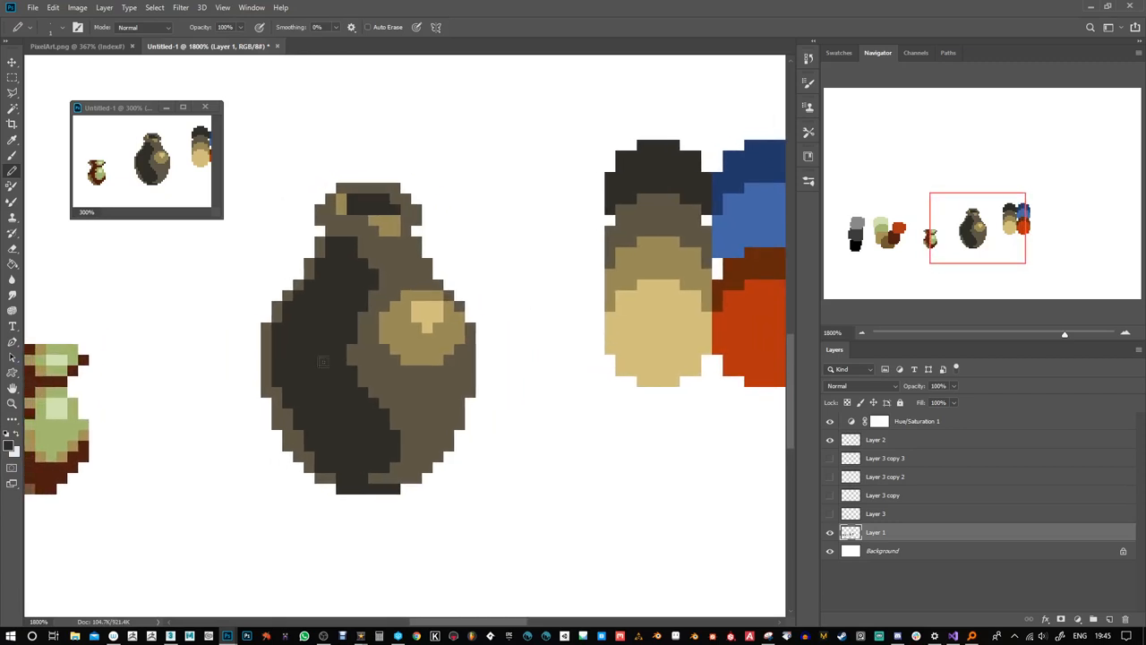
{"action": "left_click", "coordinate": [352, 395]}
{"action": "left_click", "coordinate": [365, 402]}
{"action": "left_click", "coordinate": [354, 412]}
{"action": "left_click", "coordinate": [373, 414]}
{"action": "left_click", "coordinate": [365, 423]}
{"action": "left_click", "coordinate": [382, 426]}
{"action": "left_click", "coordinate": [373, 435]}
{"action": "left_click", "coordinate": [394, 439]}
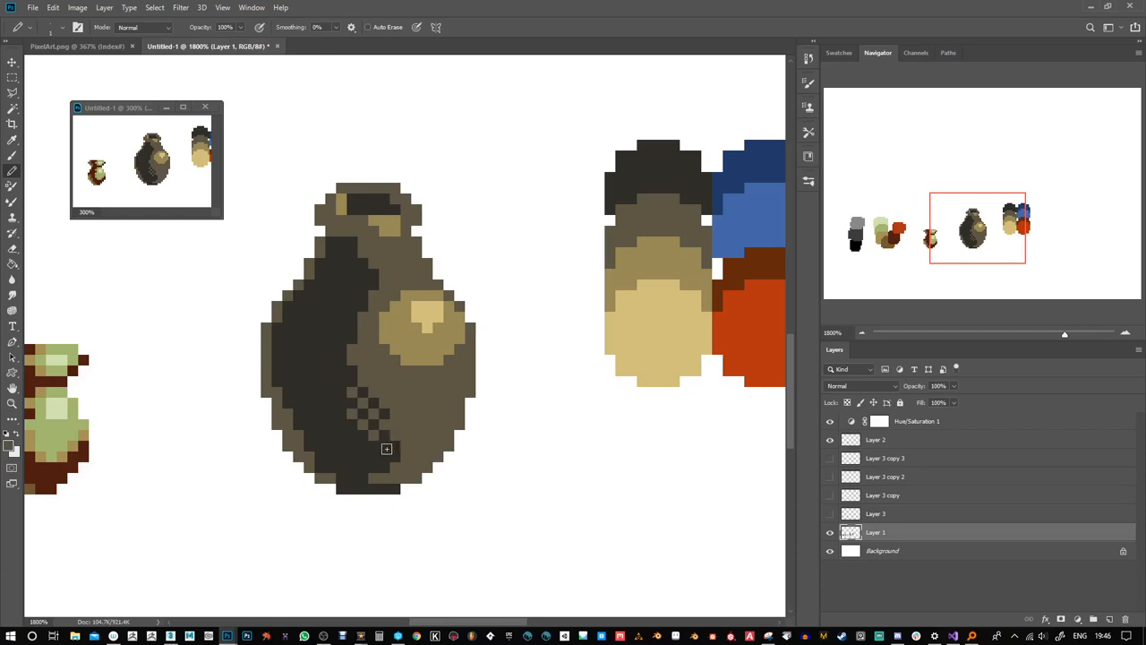
Extend the checkerboard dither down the shading boundary to the pot's base with single brown-grey pixels
{"action": "left_click", "coordinate": [385, 448]}
{"action": "left_click", "coordinate": [364, 449]}
{"action": "left_click", "coordinate": [373, 457]}
{"action": "left_click", "coordinate": [395, 456]}
{"action": "left_click", "coordinate": [383, 470]}
{"action": "left_click", "coordinate": [361, 470]}
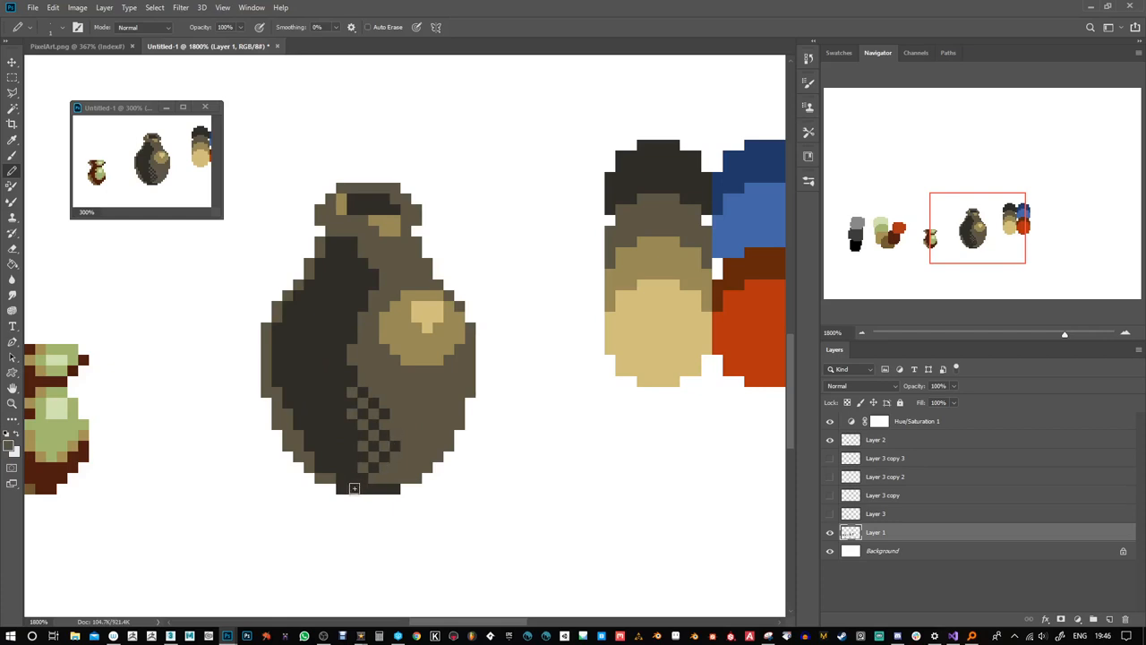
{"action": "left_click", "coordinate": [351, 480]}
{"action": "left_click", "coordinate": [351, 460]}
Dither the shading boundary around its inner bend at mid-body with alternating brown-grey pixels
{"action": "left_click", "coordinate": [342, 378]}
{"action": "left_click", "coordinate": [352, 369]}
{"action": "left_click", "coordinate": [331, 372]}
{"action": "left_click", "coordinate": [340, 362]}
{"action": "left_click", "coordinate": [330, 349]}
{"action": "left_click", "coordinate": [341, 338]}
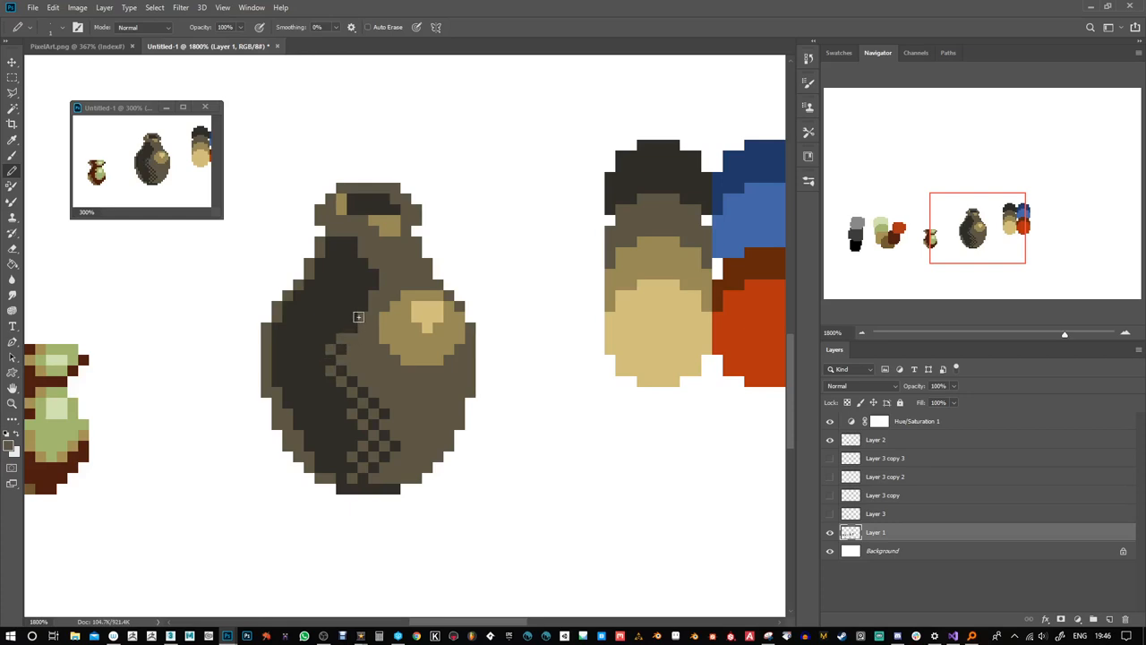
Undo the last dither pixel and continue the brown-grey checkerboard up the shoulder boundary to the neck
{"action": "key", "text": "ctrl+z"}
{"action": "left_click", "coordinate": [354, 328]}
{"action": "left_click", "coordinate": [343, 317]}
{"action": "left_click", "coordinate": [351, 308]}
{"action": "left_click", "coordinate": [372, 284]}
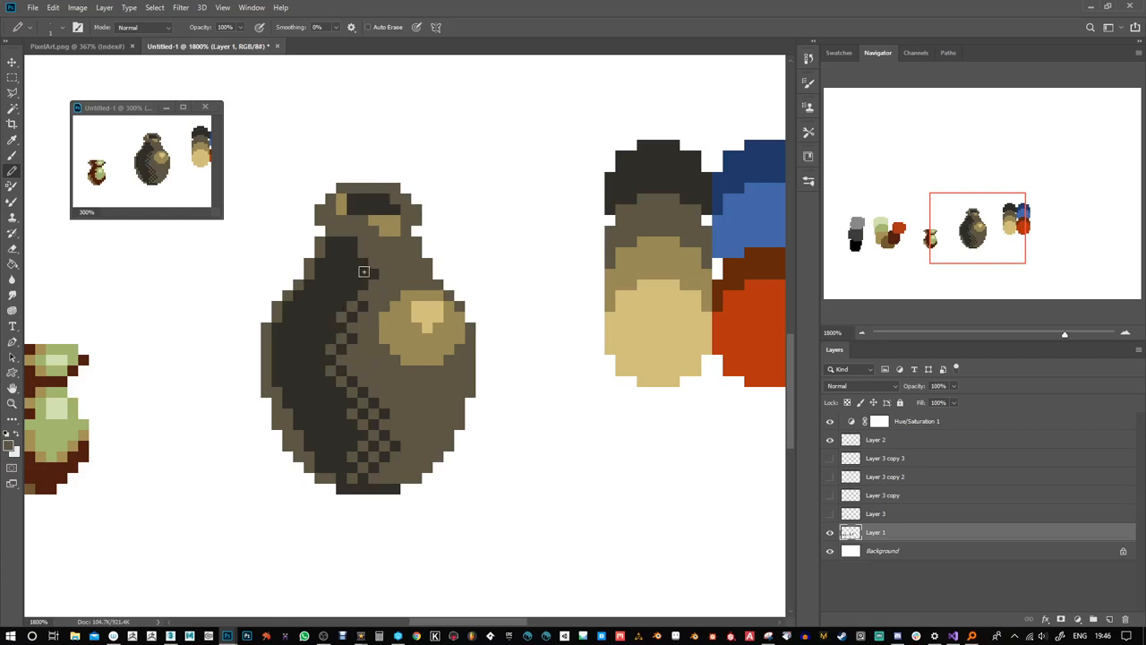
{"action": "left_click", "coordinate": [364, 273]}
{"action": "left_click", "coordinate": [349, 287]}
{"action": "left_click", "coordinate": [352, 265]}
{"action": "left_click", "coordinate": [341, 254]}
{"action": "left_click", "coordinate": [352, 242]}
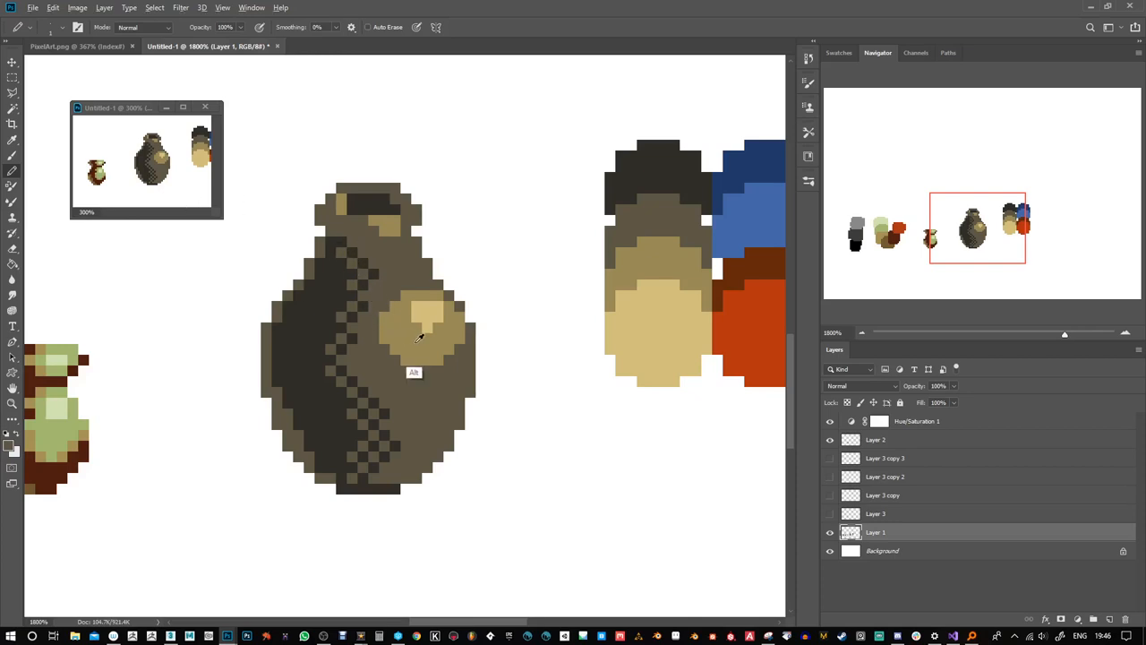
Add a small checkered cluster of mid-tan pixels low on the body's right side and a mid-tan pixel low on its left
{"action": "left_click", "coordinate": [428, 434]}
{"action": "left_click", "coordinate": [416, 446]}
{"action": "left_click", "coordinate": [439, 446]}
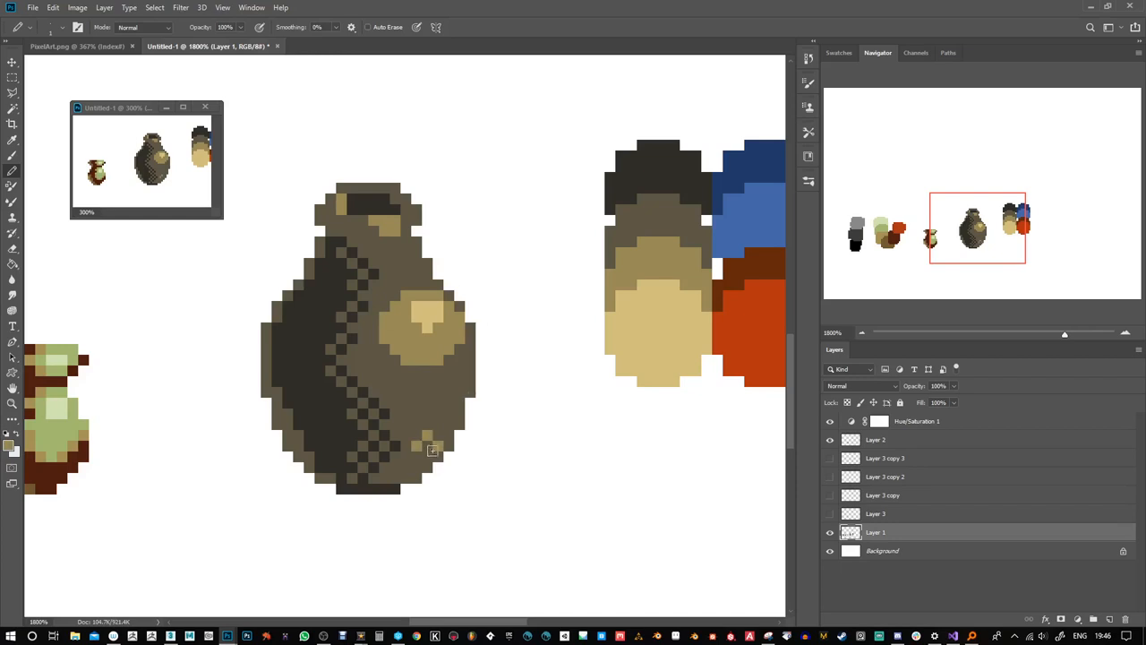
{"action": "left_click", "coordinate": [427, 457]}
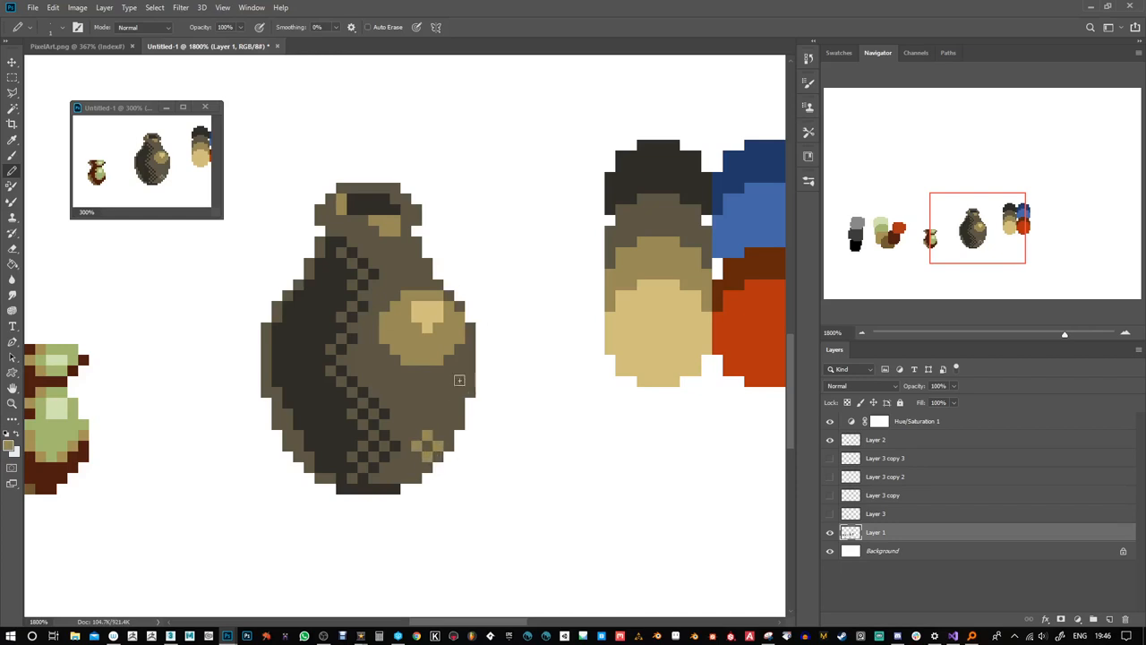
{"action": "left_click", "coordinate": [299, 435]}
Enlarge the light-tan glint on the body toward the upper right edge of its highlight
{"action": "left_click", "coordinate": [660, 302], "text": "alt"}
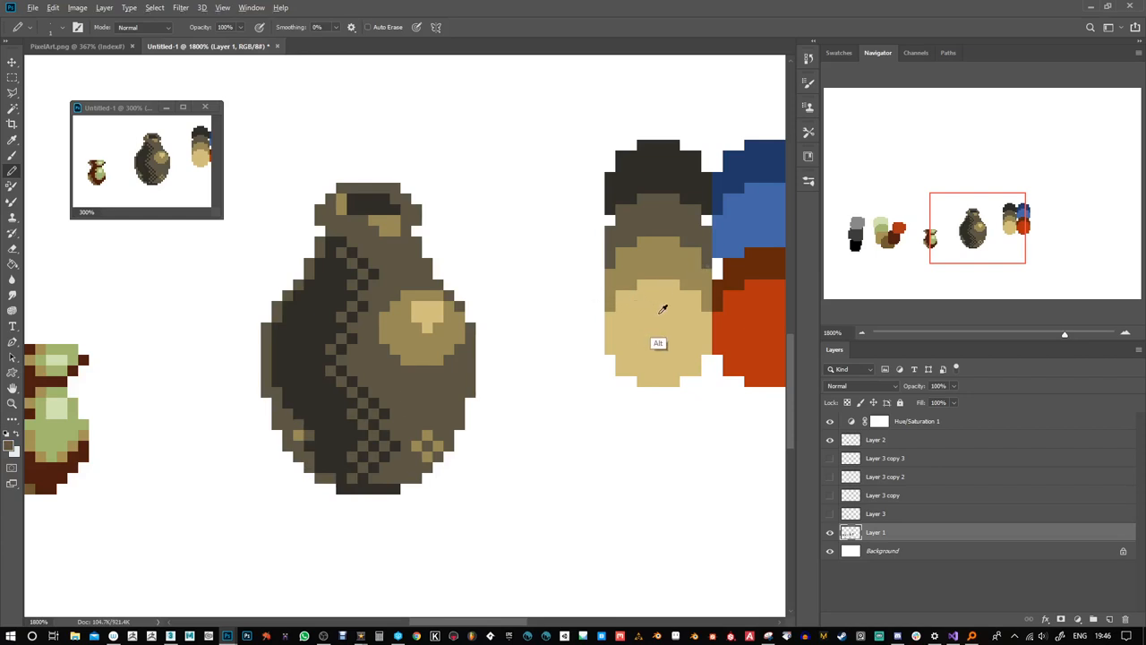
{"action": "left_click", "coordinate": [427, 298]}
{"action": "left_click_drag", "start_coordinate": [438, 299], "coordinate": [449, 319]}
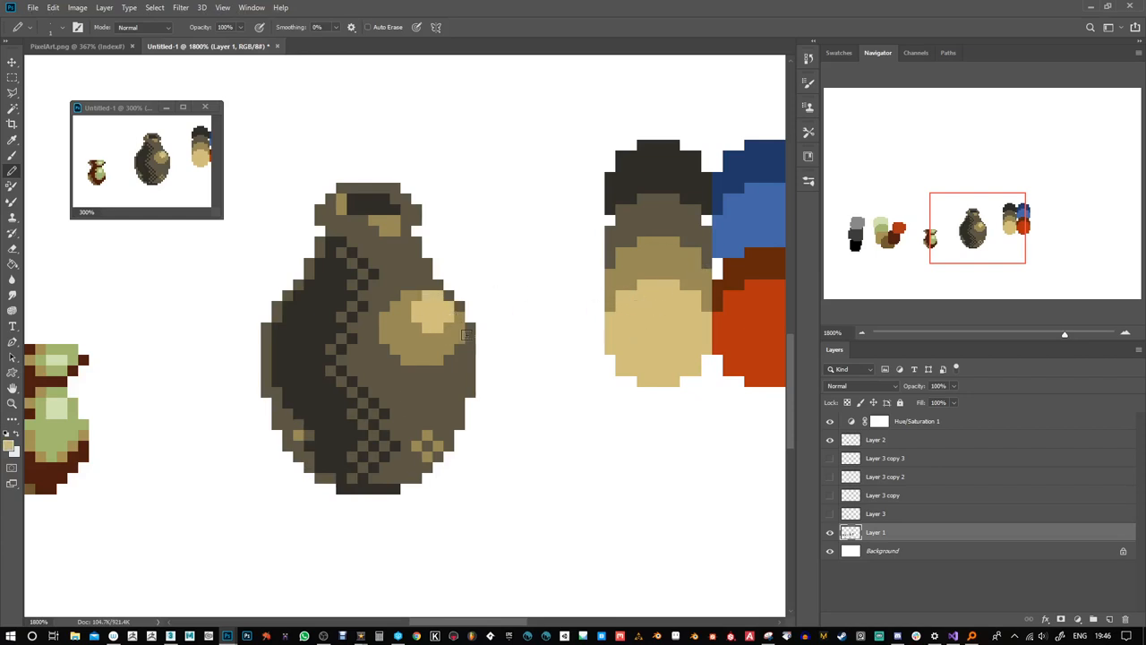
Paint a mid-tan light edge along the right contour of the neck and shoulder, and try continuing it down the body
{"action": "left_click", "coordinate": [685, 301], "text": "alt"}
{"action": "left_click", "coordinate": [439, 283]}
{"action": "left_click_drag", "start_coordinate": [427, 271], "coordinate": [417, 241]}
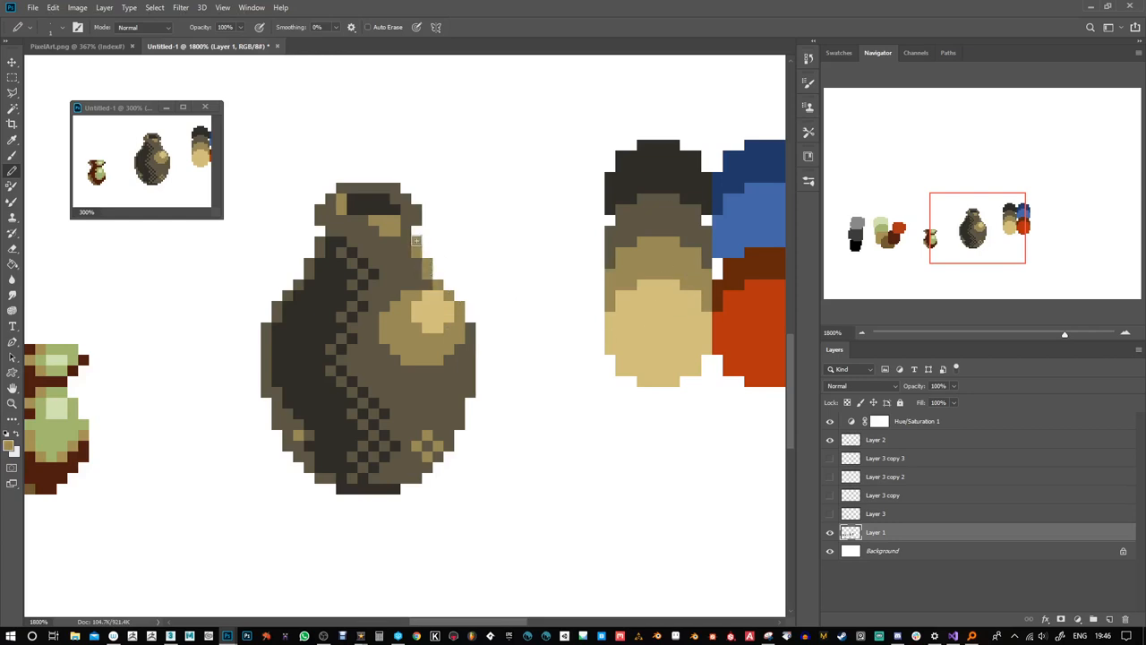
{"action": "left_click_drag", "start_coordinate": [466, 328], "coordinate": [470, 386]}
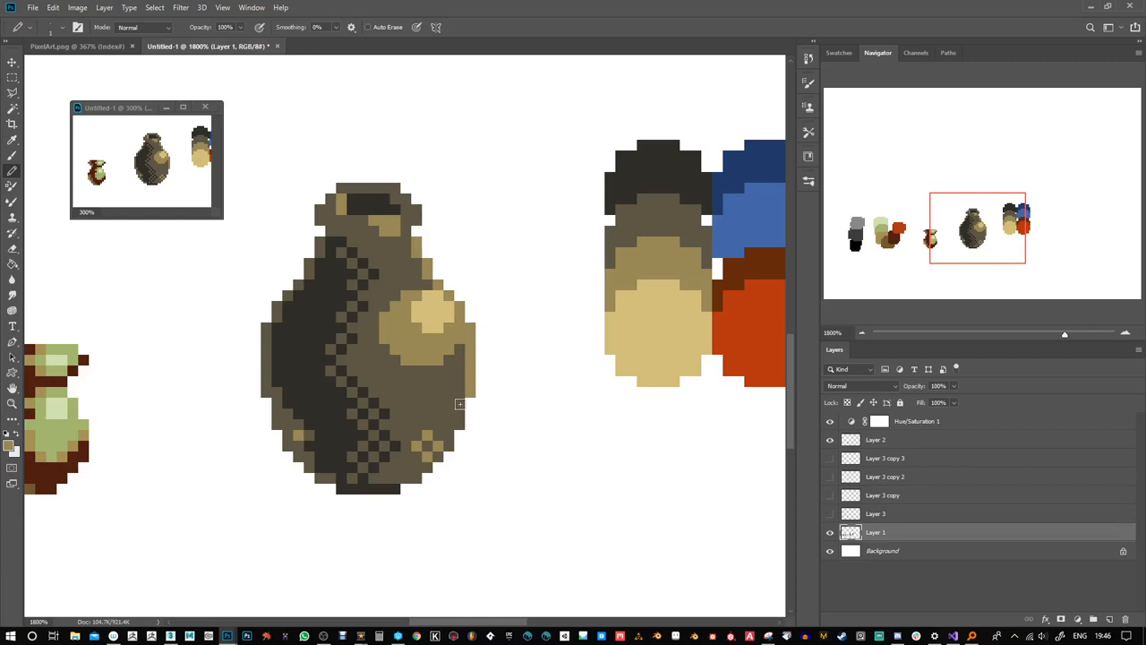
Add a light-tan glint to the neck highlight and shade the neck's left side and underside near-black
{"action": "left_click_drag", "start_coordinate": [578, 405], "coordinate": [558, 404]}
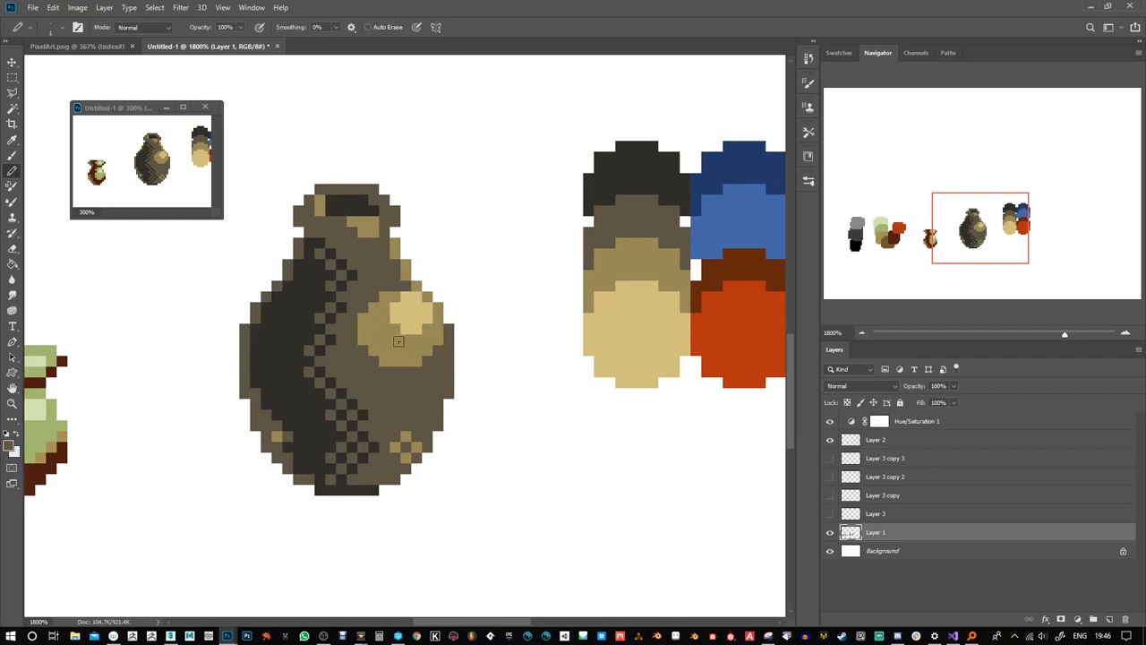
{"action": "left_click", "coordinate": [627, 345], "text": "alt"}
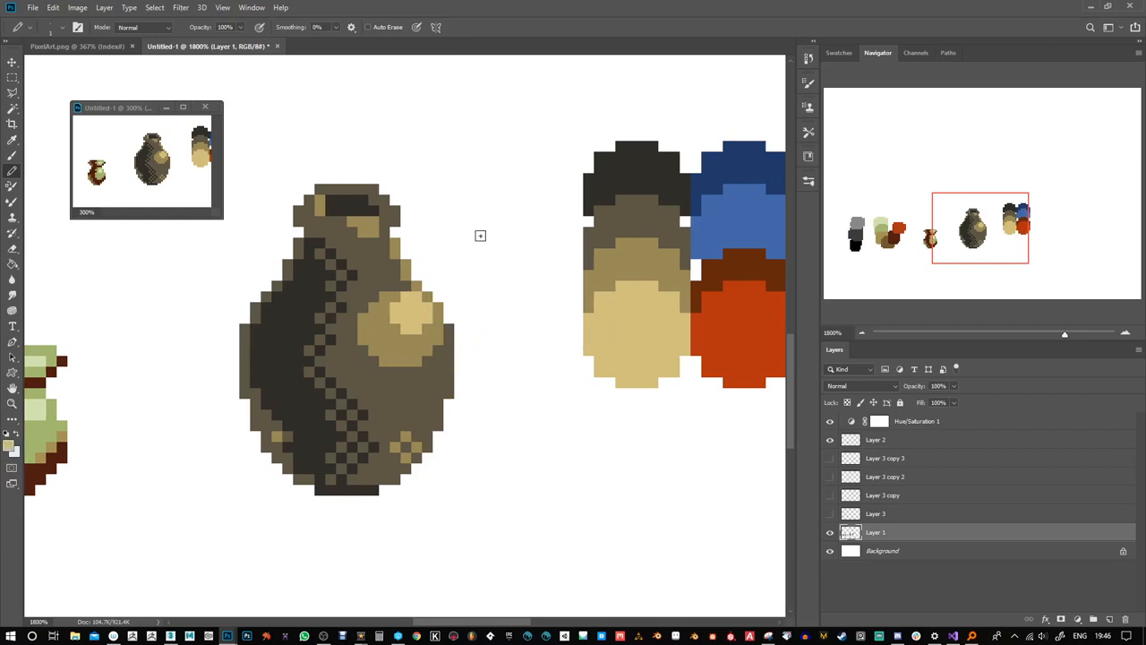
{"action": "left_click", "coordinate": [364, 222]}
{"action": "left_click", "coordinate": [331, 279], "text": "alt"}
{"action": "mouse_move", "coordinate": [332, 243]}
{"action": "left_mouse_down"}
{"action": "mouse_move", "coordinate": [379, 247]}
{"action": "mouse_move", "coordinate": [375, 256]}
{"action": "mouse_move", "coordinate": [333, 238]}
{"action": "left_mouse_up"}
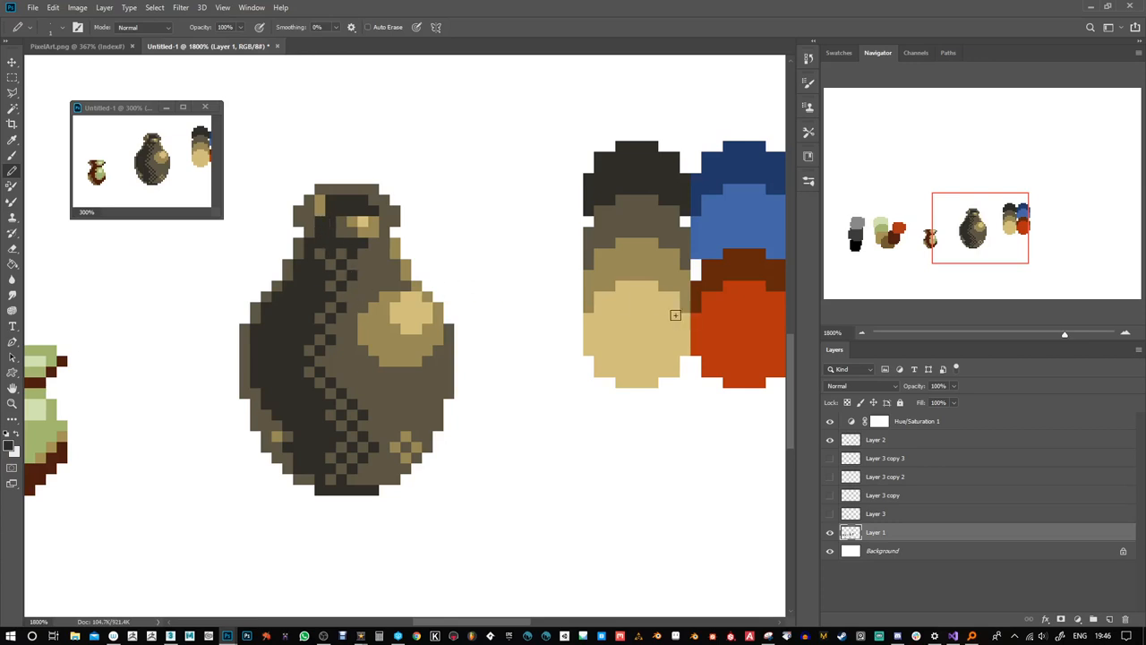
Start a blue band across the pot's shoulder, dark blue over the shadow and lighter blue at the left edge and up to the highlight
{"action": "left_click_drag", "start_coordinate": [679, 383], "coordinate": [617, 392]}
{"action": "left_click", "coordinate": [673, 179], "text": "alt"}
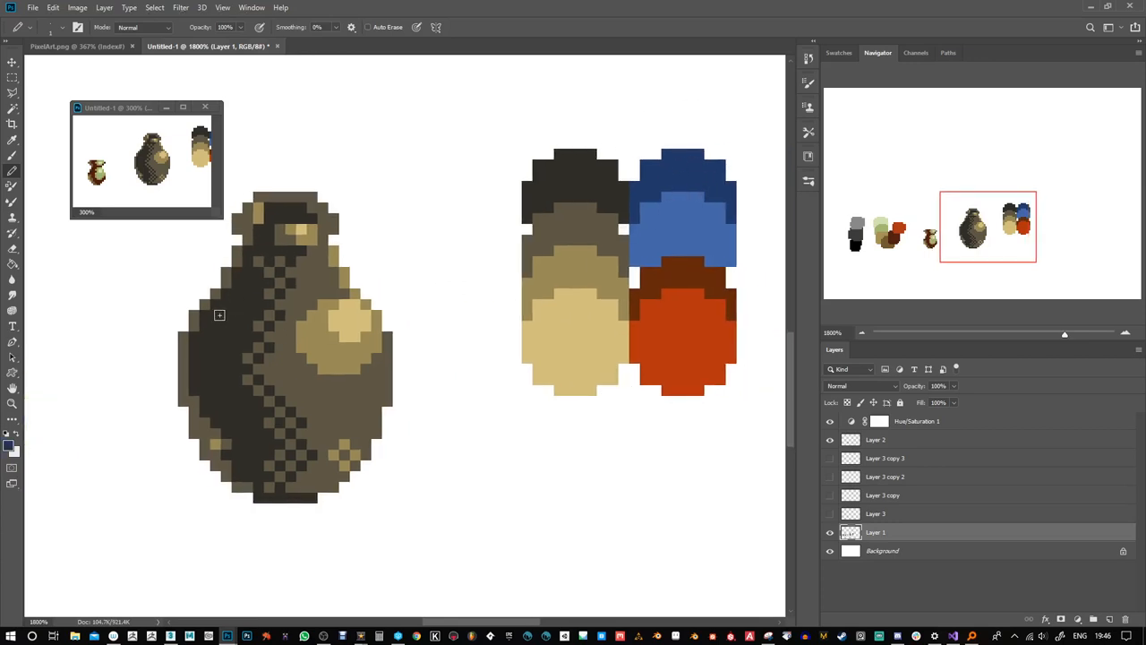
{"action": "mouse_move", "coordinate": [206, 311]}
{"action": "left_mouse_down"}
{"action": "mouse_move", "coordinate": [253, 313]}
{"action": "mouse_move", "coordinate": [272, 329]}
{"action": "mouse_move", "coordinate": [279, 314]}
{"action": "mouse_move", "coordinate": [240, 337]}
{"action": "left_mouse_up"}
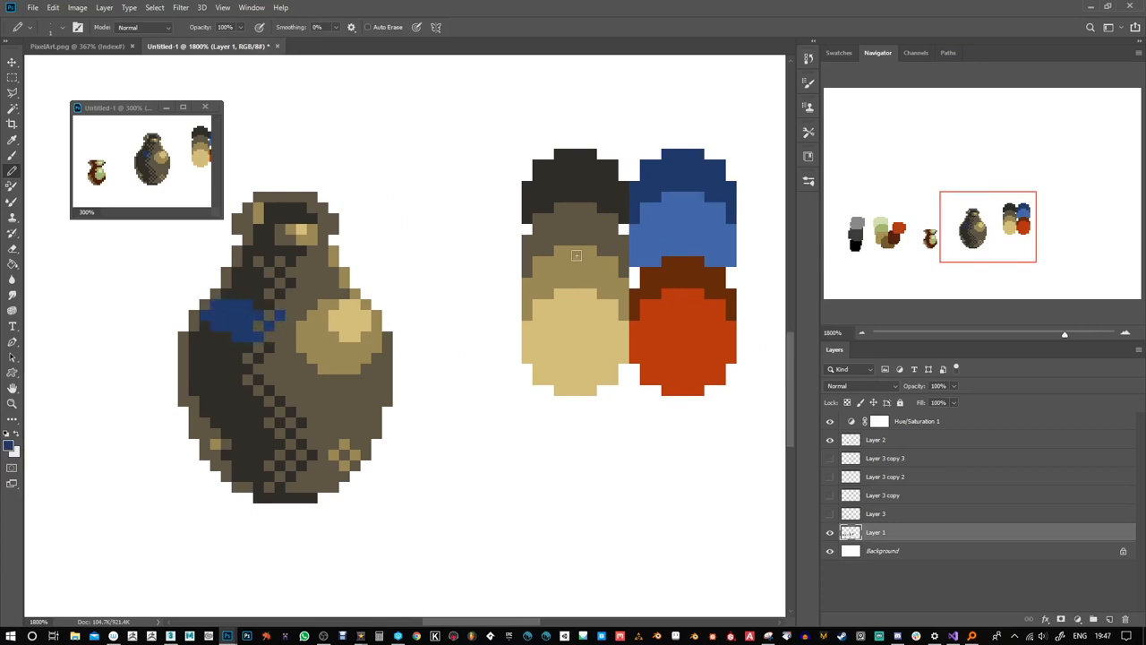
{"action": "left_click", "coordinate": [690, 211], "text": "alt"}
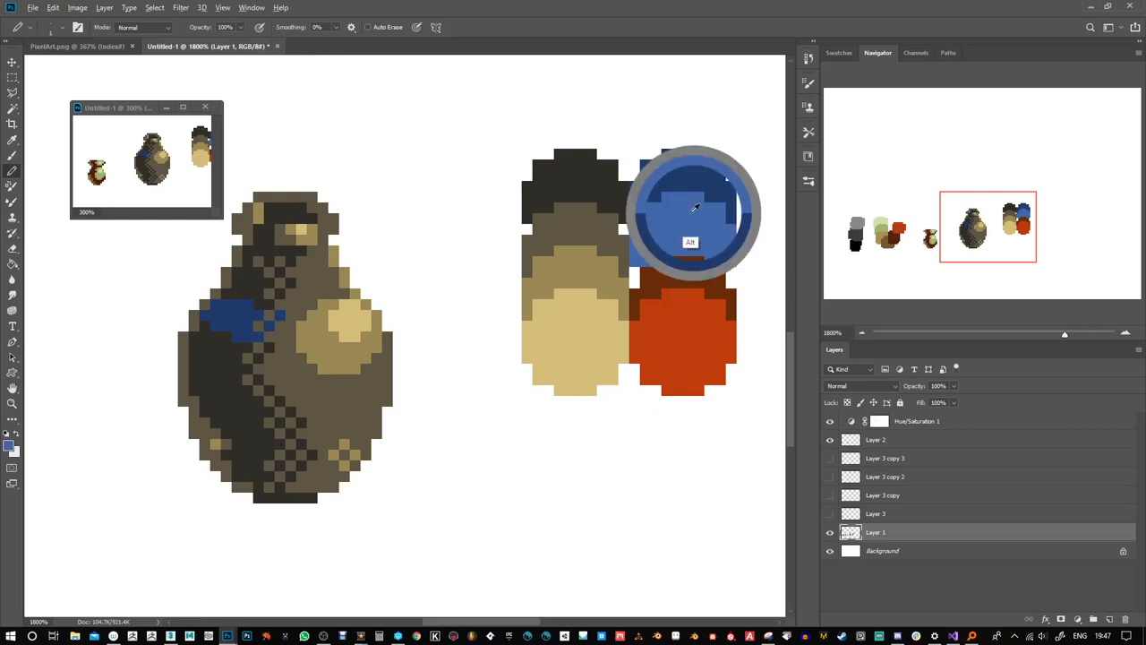
{"action": "left_click", "coordinate": [215, 297]}
{"action": "mouse_move", "coordinate": [299, 320]}
{"action": "left_mouse_down"}
{"action": "mouse_move", "coordinate": [266, 319]}
{"action": "mouse_move", "coordinate": [269, 336]}
{"action": "mouse_move", "coordinate": [303, 315]}
{"action": "left_mouse_up"}
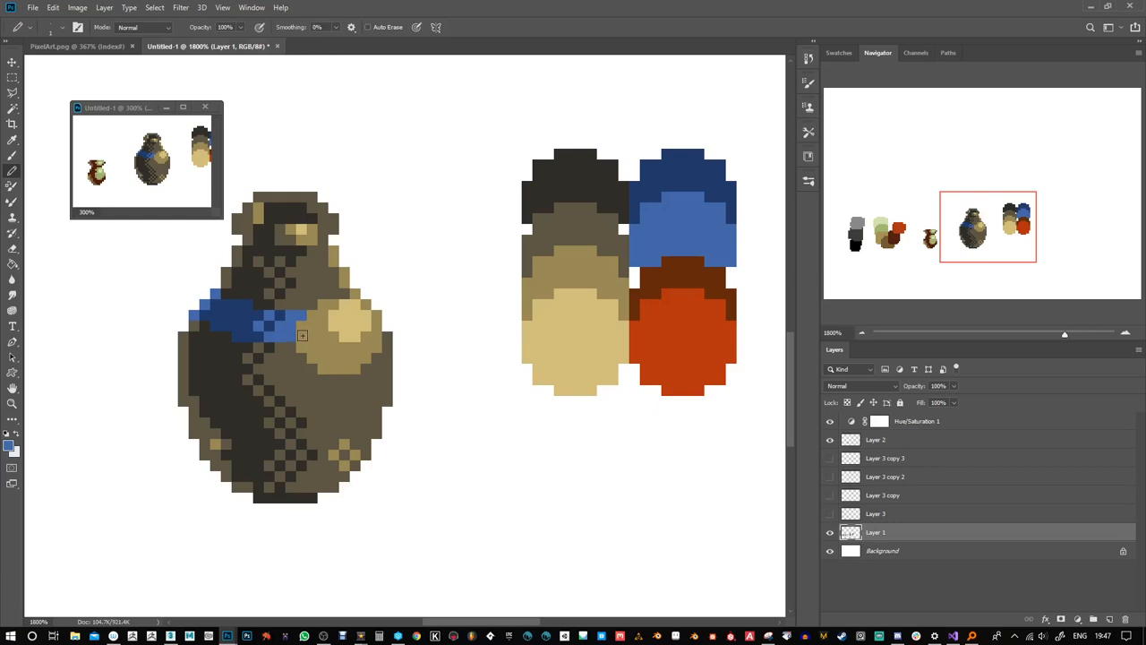
Continue the band to the pot's right edge by dithering light-blue pixels in a checker pattern over the tan highlight
{"action": "left_click", "coordinate": [317, 316]}
{"action": "left_click", "coordinate": [331, 337]}
{"action": "key", "text": "ctrl+z"}
{"action": "left_click", "coordinate": [335, 326]}
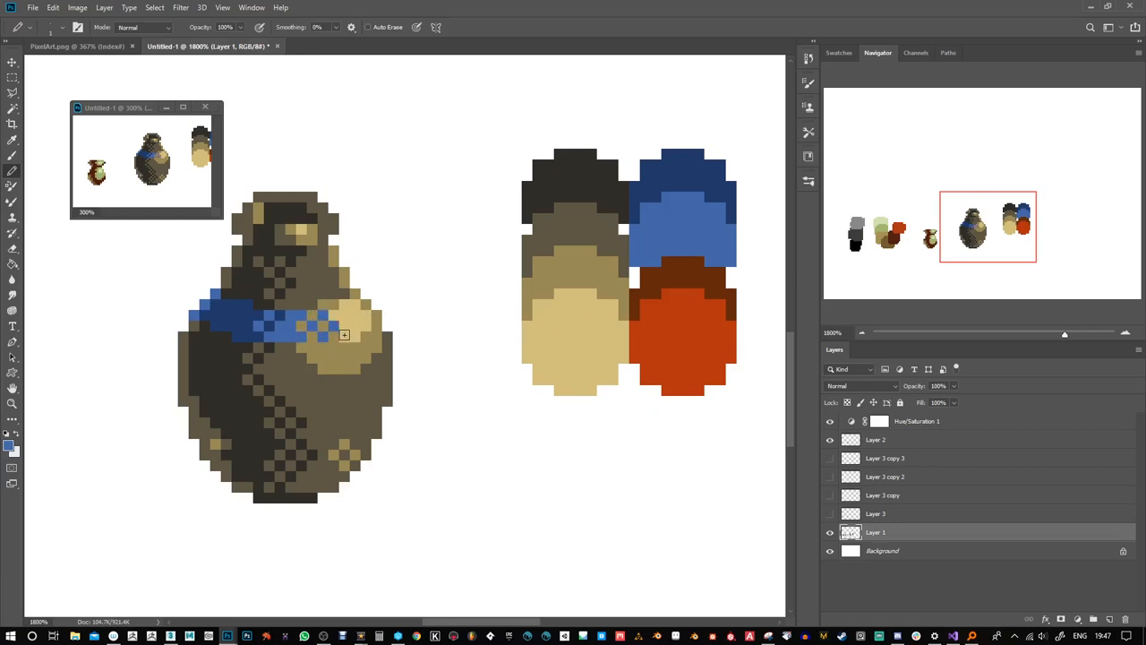
{"action": "left_click", "coordinate": [345, 336]}
{"action": "left_click", "coordinate": [348, 317]}
{"action": "left_click", "coordinate": [355, 326]}
{"action": "left_click", "coordinate": [365, 316]}
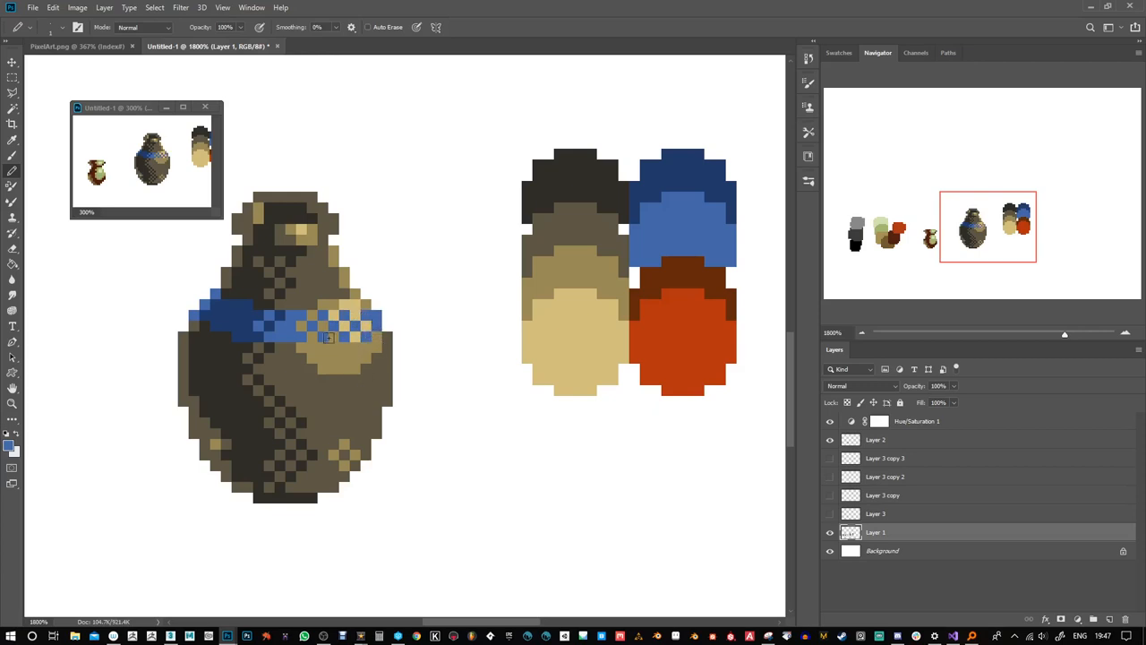
Fill the left part of the band's dithering solid light blue and recolour the light-tan pixels within the band mid-tan
{"action": "left_click", "coordinate": [311, 316]}
{"action": "left_click", "coordinate": [322, 327]}
{"action": "left_click", "coordinate": [310, 336]}
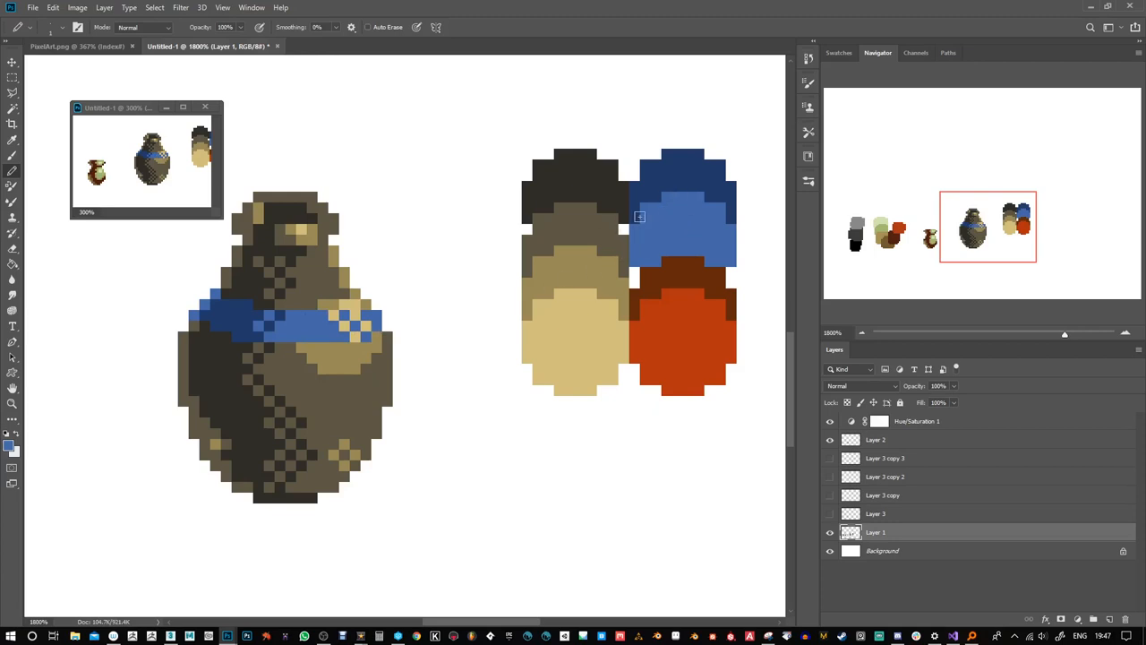
{"action": "left_click", "coordinate": [599, 264], "text": "alt"}
{"action": "mouse_move", "coordinate": [333, 314]}
{"action": "left_mouse_down"}
{"action": "mouse_move", "coordinate": [351, 334]}
{"action": "mouse_move", "coordinate": [357, 315]}
{"action": "mouse_move", "coordinate": [368, 326]}
{"action": "left_mouse_up"}
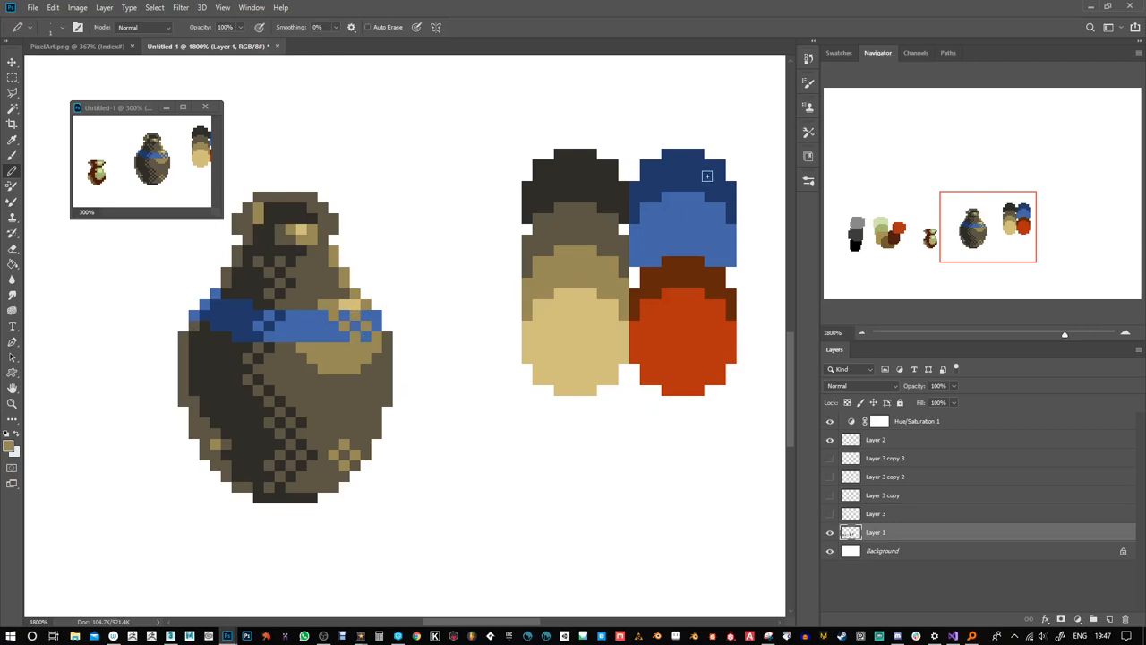
Paint a red band around the lower body, dark red-brown over the shadow and dithering and bright orange-red on both lit sides
{"action": "left_click", "coordinate": [694, 269], "text": "alt"}
{"action": "mouse_move", "coordinate": [214, 415]}
{"action": "left_mouse_down"}
{"action": "mouse_move", "coordinate": [207, 402]}
{"action": "mouse_move", "coordinate": [218, 418]}
{"action": "mouse_move", "coordinate": [235, 410]}
{"action": "mouse_move", "coordinate": [260, 423]}
{"action": "mouse_move", "coordinate": [231, 431]}
{"action": "mouse_move", "coordinate": [262, 434]}
{"action": "mouse_move", "coordinate": [290, 413]}
{"action": "left_mouse_up"}
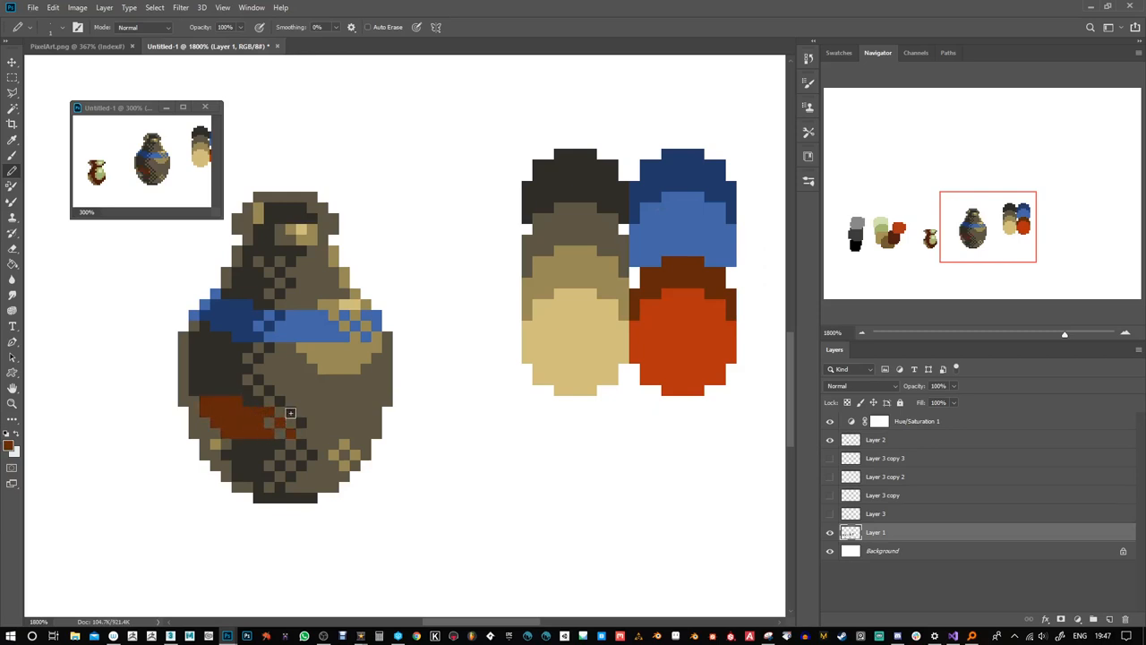
{"action": "left_click", "coordinate": [695, 310], "text": "alt"}
{"action": "left_click_drag", "start_coordinate": [197, 430], "coordinate": [189, 401]}
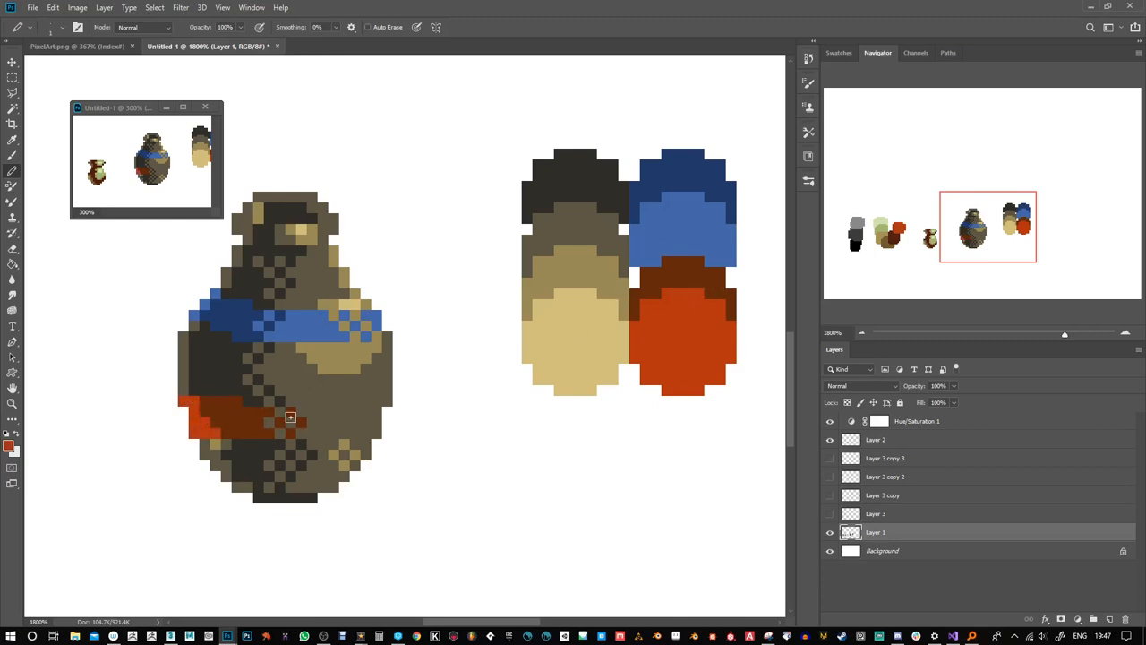
{"action": "left_click_drag", "start_coordinate": [290, 417], "coordinate": [280, 414]}
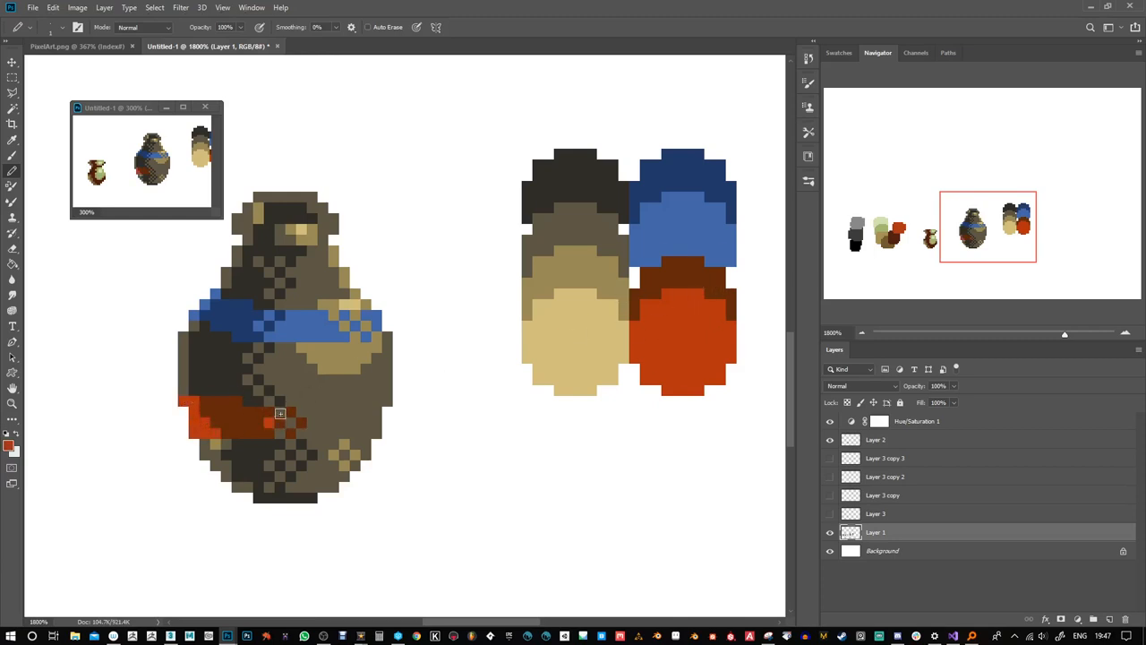
{"action": "left_click", "coordinate": [333, 415]}
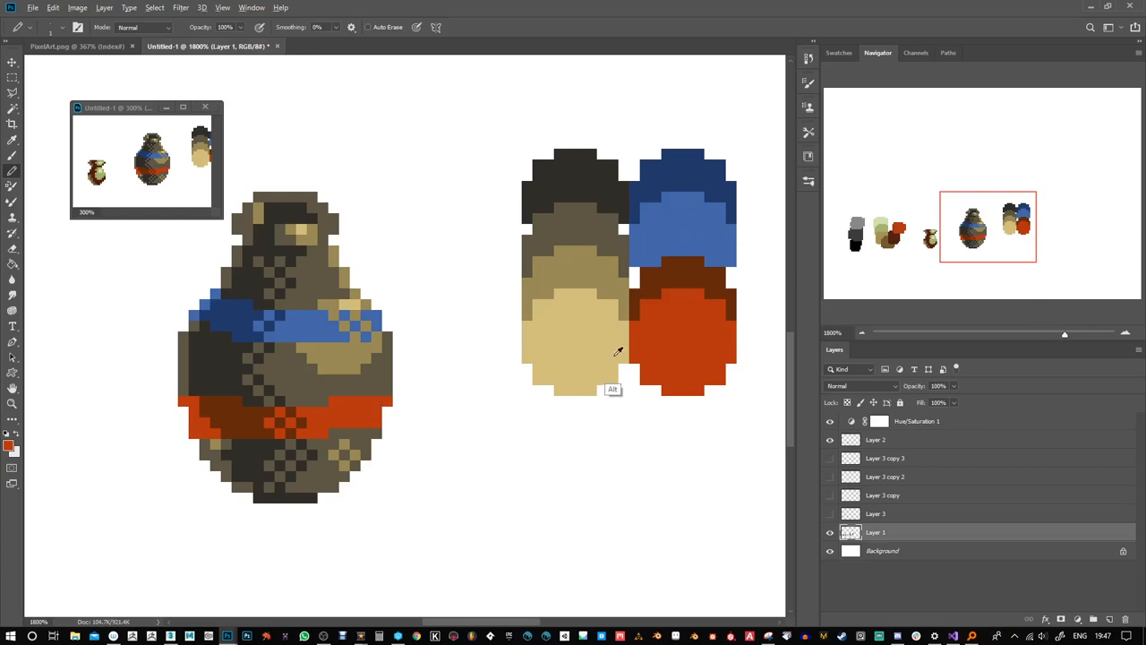
Add white glints to the neck and shoulder highlights and surround the shoulder glint with light-tan pixels
{"action": "left_click", "coordinate": [549, 343], "text": "alt"}
{"action": "left_click_drag", "start_coordinate": [342, 304], "coordinate": [339, 293]}
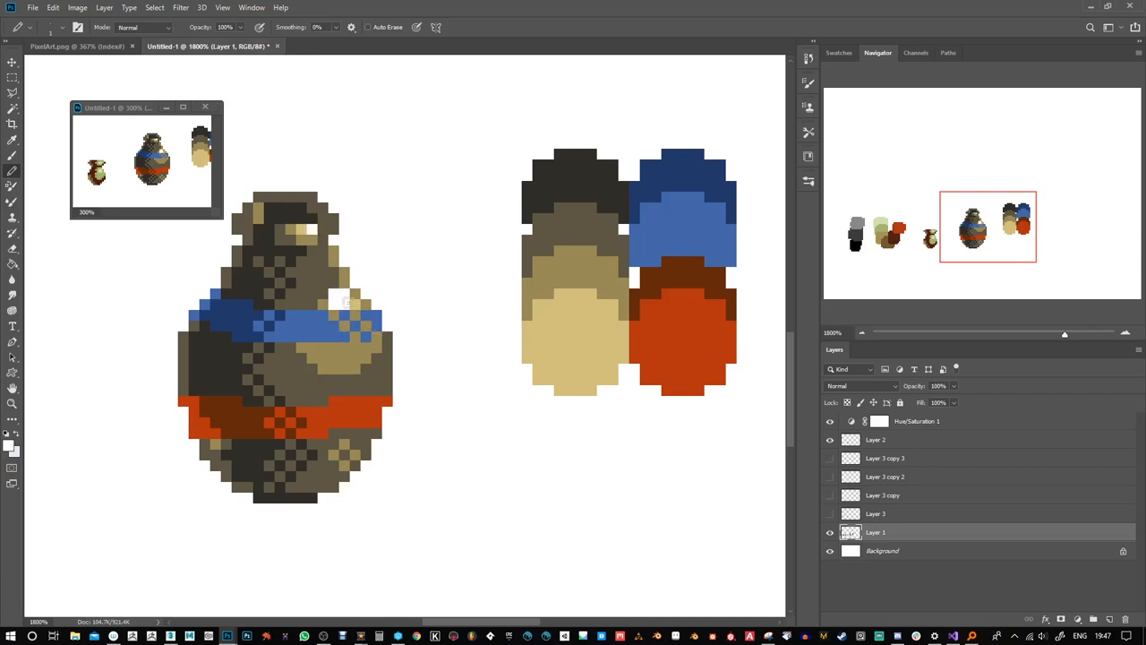
{"action": "left_click", "coordinate": [359, 302], "text": "alt"}
{"action": "left_click_drag", "start_coordinate": [346, 294], "coordinate": [335, 304]}
{"action": "left_click", "coordinate": [344, 307], "text": "alt"}
{"action": "left_click", "coordinate": [355, 306], "text": "alt"}
{"action": "left_click", "coordinate": [356, 315]}
{"action": "left_click", "coordinate": [335, 316]}
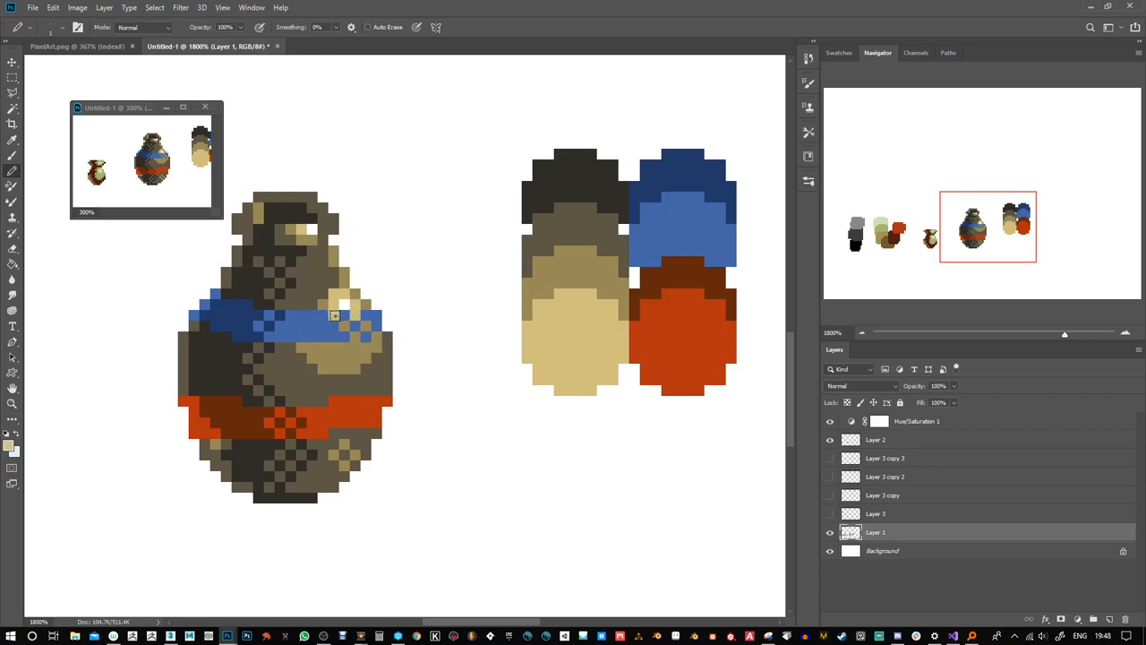
{"action": "left_click", "coordinate": [348, 325], "text": "alt"}
Draw a near-black checkered contact shadow beneath the large pot, extending past both sides of its base
{"action": "mouse_move", "coordinate": [1060, 333]}
{"action": "left_mouse_down"}
{"action": "mouse_move", "coordinate": [1015, 333]}
{"action": "mouse_move", "coordinate": [1054, 330]}
{"action": "left_mouse_up"}
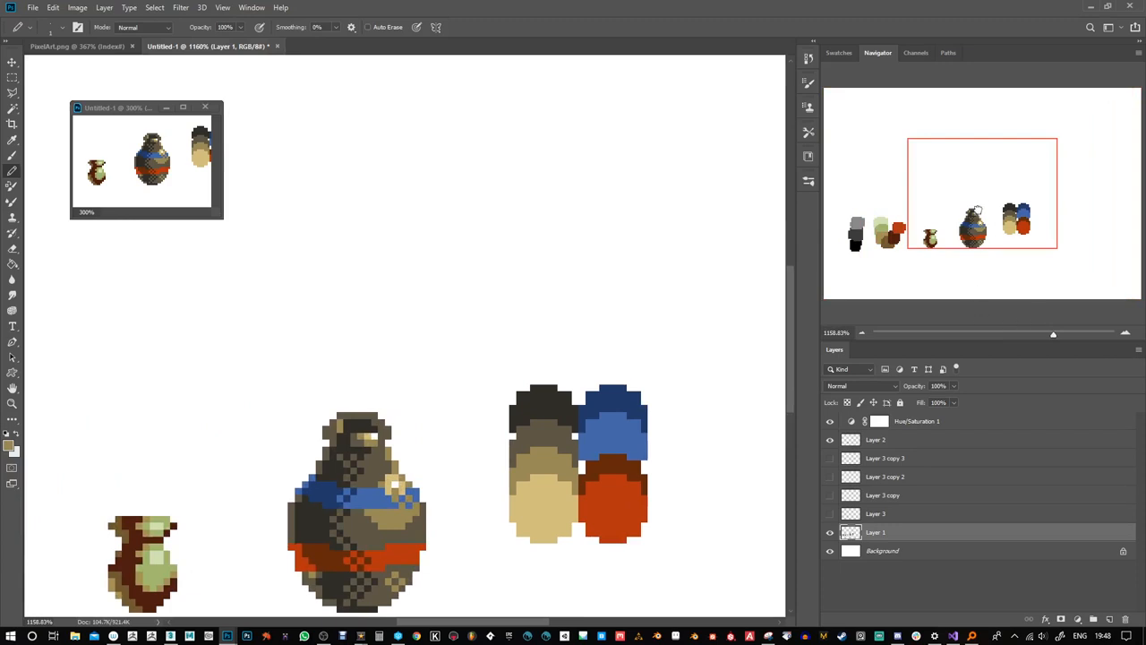
{"action": "left_click_drag", "start_coordinate": [977, 209], "coordinate": [959, 229]}
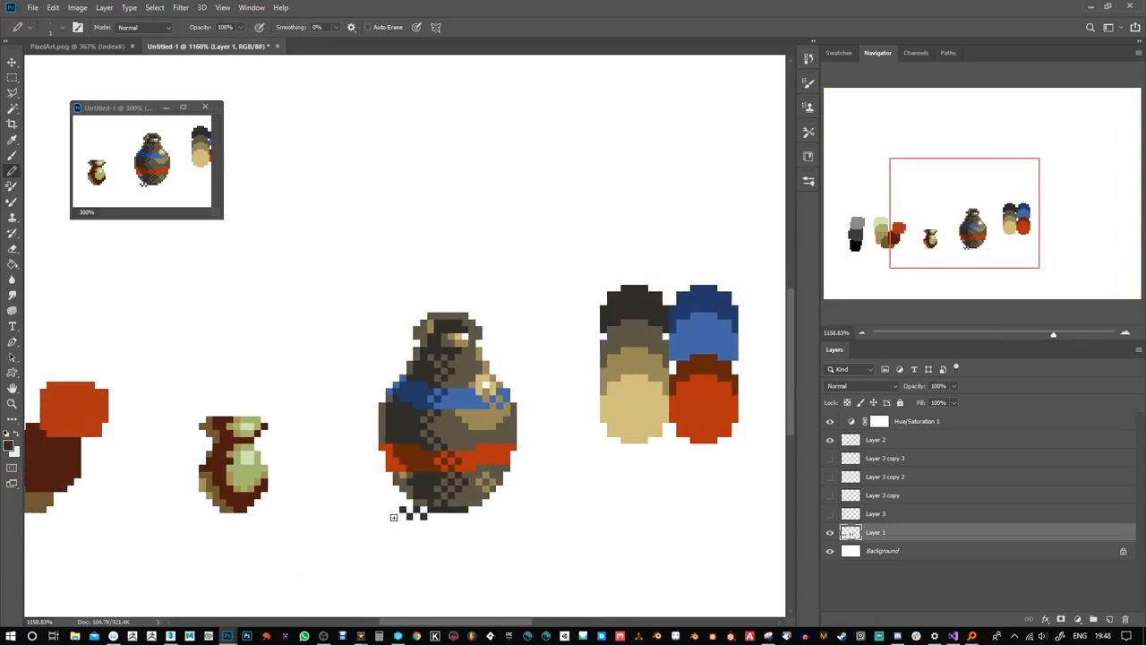
{"action": "left_click", "coordinate": [445, 517]}
{"action": "key", "text": "ctrl+z"}
{"action": "left_click", "coordinate": [452, 517]}
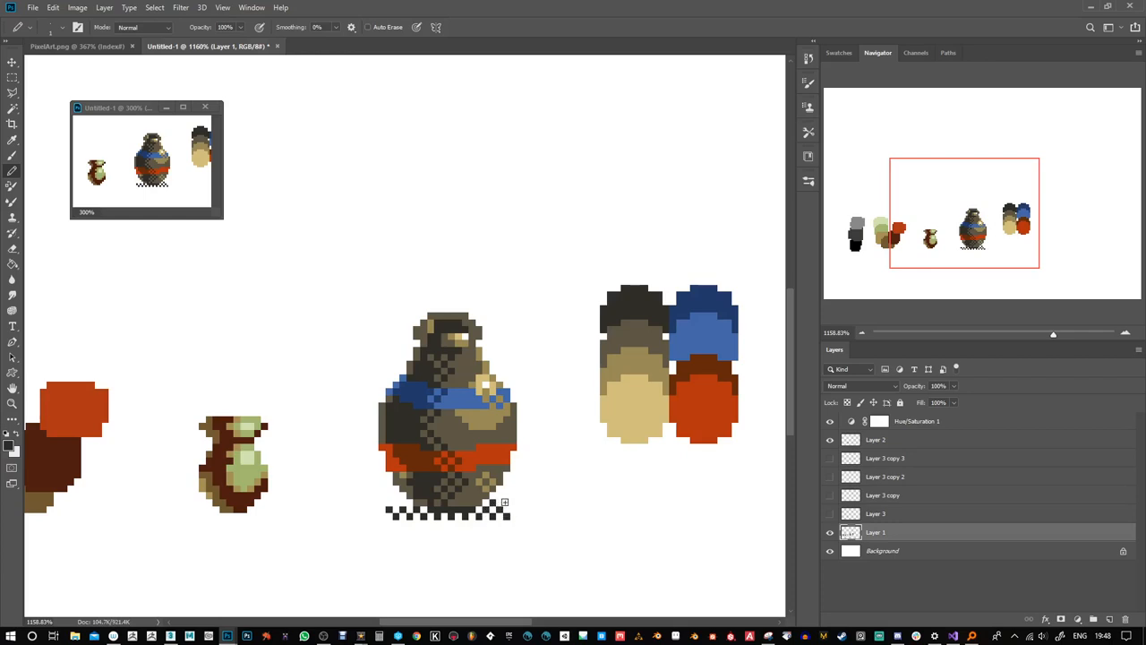
On the Background layer, paint a dark-brown cast shadow beneath the large pot and surround it with an olive-tan patch of ground
{"action": "left_click", "coordinate": [856, 552]}
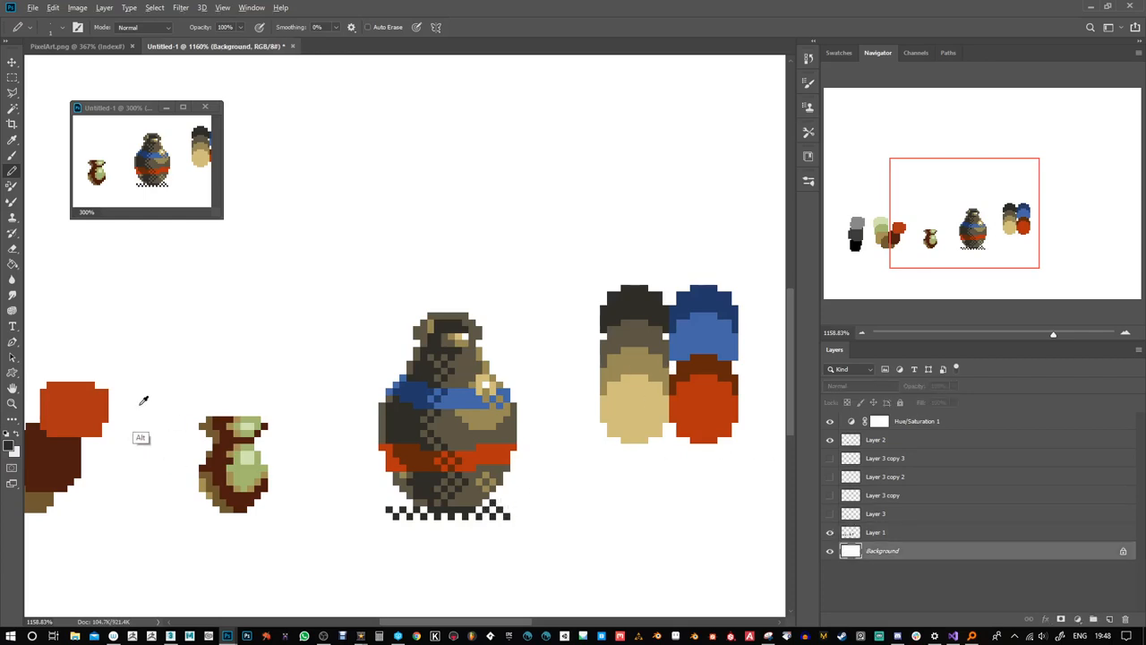
{"action": "left_click_drag", "start_coordinate": [191, 459], "coordinate": [235, 434]}
{"action": "left_click", "coordinate": [148, 481], "text": "alt"}
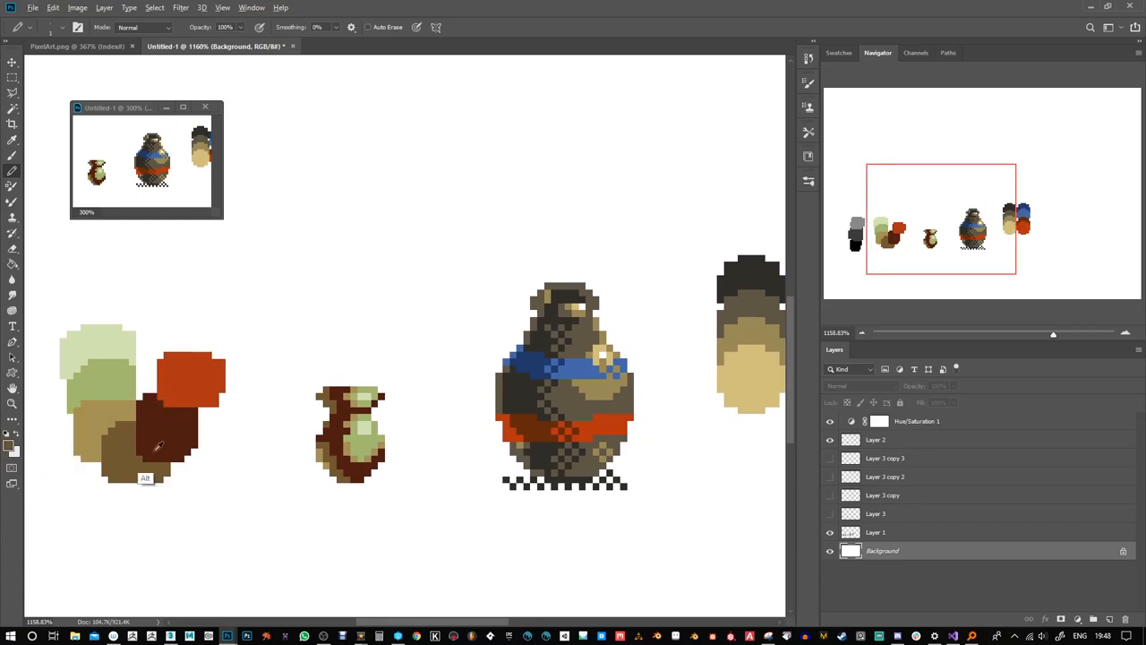
{"action": "mouse_move", "coordinate": [671, 491]}
{"action": "left_mouse_down"}
{"action": "mouse_move", "coordinate": [609, 507]}
{"action": "mouse_move", "coordinate": [661, 468]}
{"action": "mouse_move", "coordinate": [488, 484]}
{"action": "mouse_move", "coordinate": [467, 499]}
{"action": "mouse_move", "coordinate": [644, 479]}
{"action": "mouse_move", "coordinate": [627, 479]}
{"action": "left_mouse_up"}
{"action": "left_click", "coordinate": [91, 450], "text": "alt"}
{"action": "mouse_move", "coordinate": [580, 524]}
{"action": "left_mouse_down"}
{"action": "mouse_move", "coordinate": [662, 533]}
{"action": "mouse_move", "coordinate": [689, 510]}
{"action": "mouse_move", "coordinate": [645, 470]}
{"action": "mouse_move", "coordinate": [686, 484]}
{"action": "mouse_move", "coordinate": [627, 514]}
{"action": "mouse_move", "coordinate": [528, 532]}
{"action": "mouse_move", "coordinate": [472, 540]}
{"action": "mouse_move", "coordinate": [417, 524]}
{"action": "mouse_move", "coordinate": [403, 471]}
{"action": "mouse_move", "coordinate": [466, 443]}
{"action": "mouse_move", "coordinate": [528, 441]}
{"action": "left_mouse_up"}
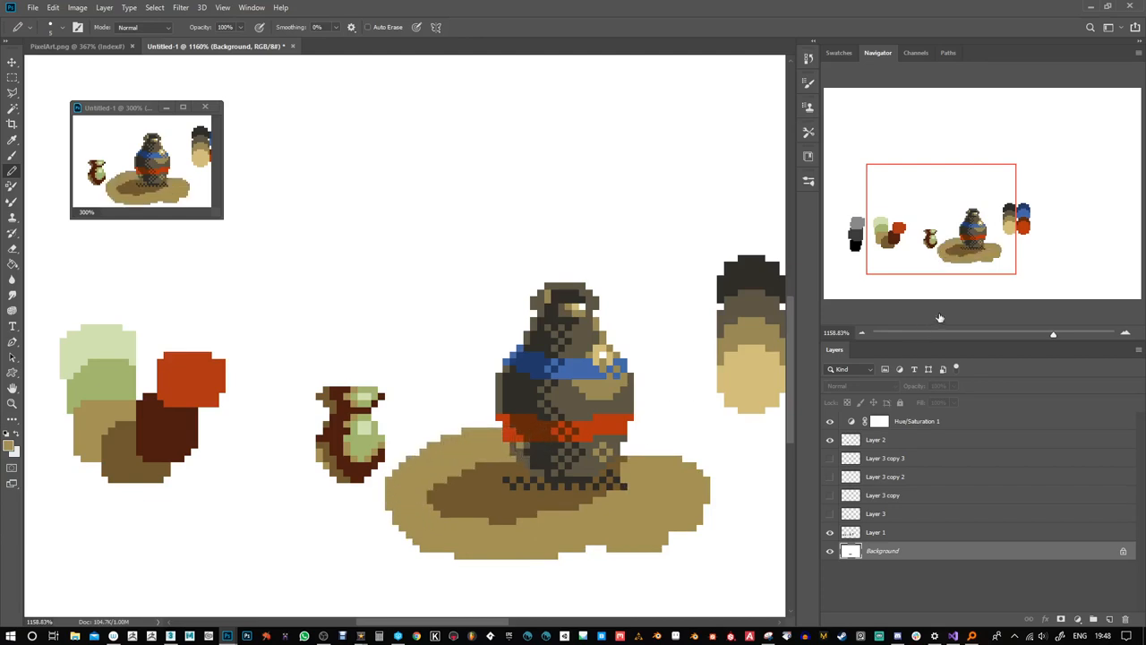
{"action": "left_click_drag", "start_coordinate": [1046, 333], "coordinate": [1038, 333]}
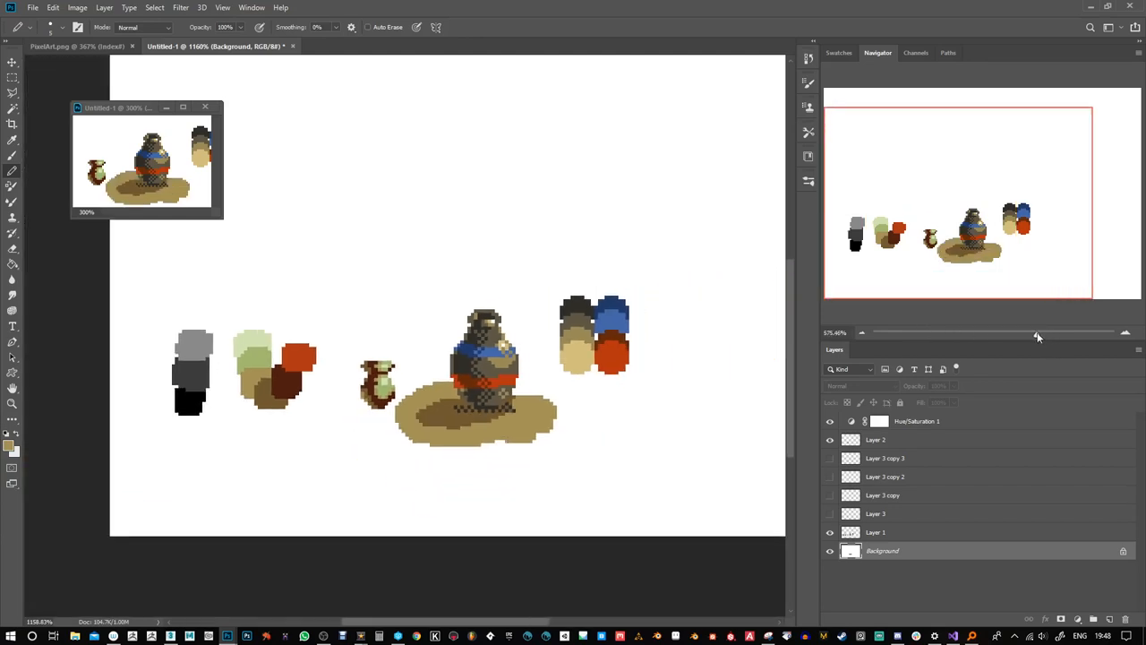